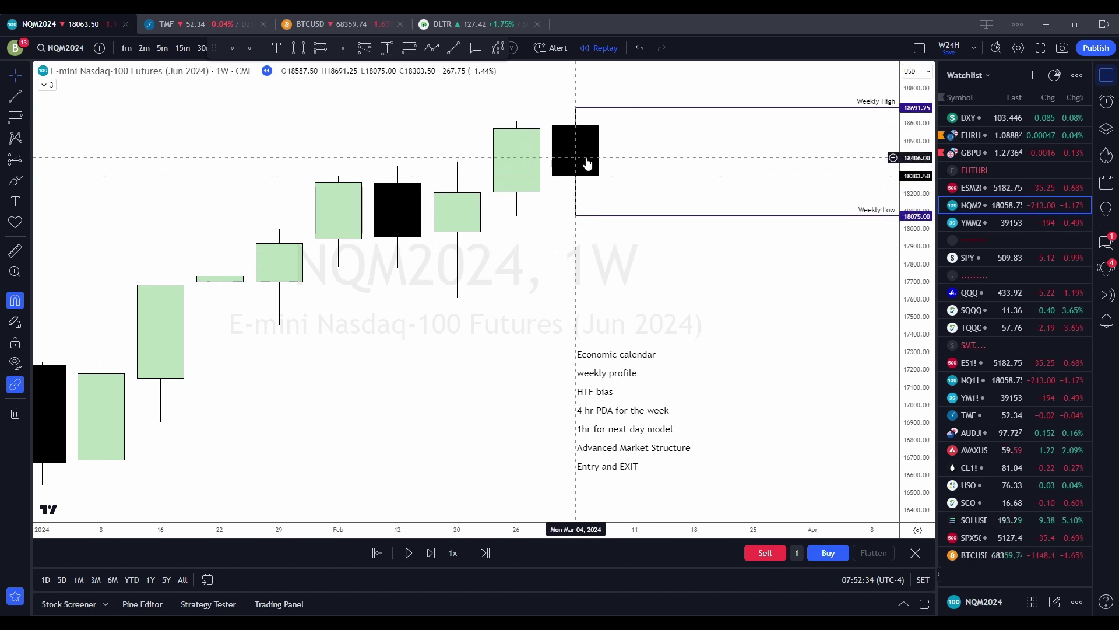
# Exit bar replay on the weekly NQM2024 chart and bring the latest weekly candles into view.
pyautogui.moveTo(662, 290); pyautogui.dragTo(530, 310)
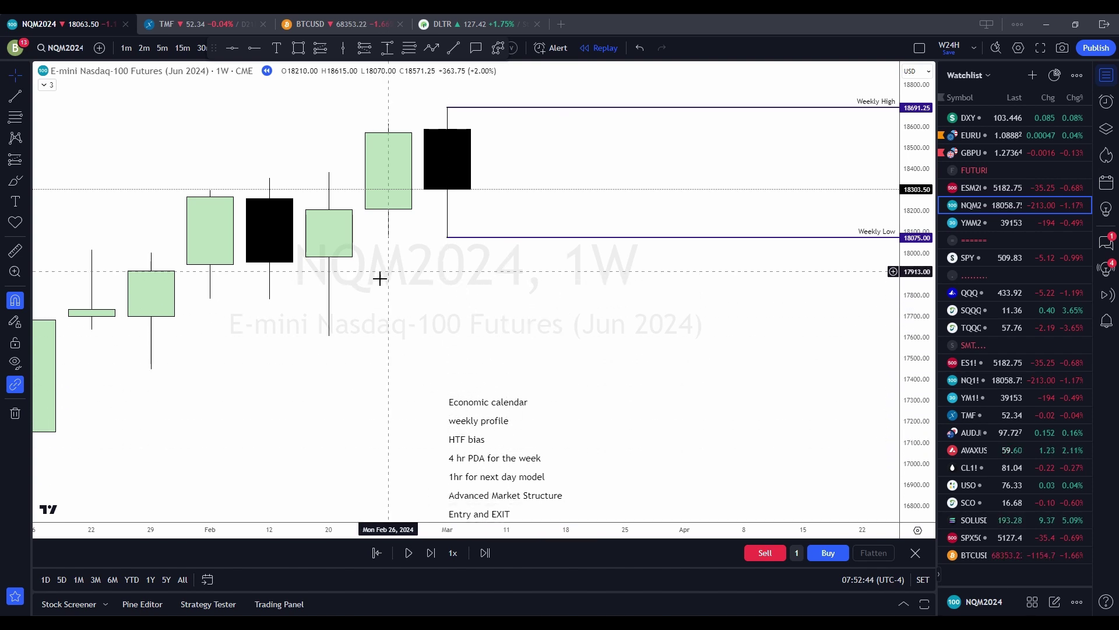
pyautogui.moveTo(398, 293); pyautogui.dragTo(426, 297)
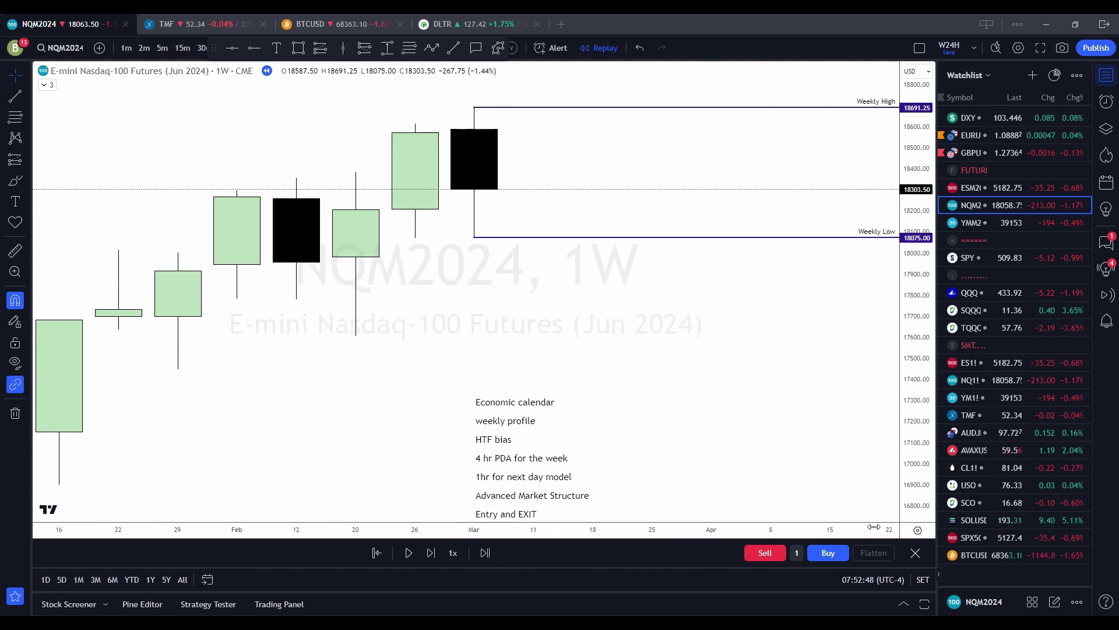
pyautogui.click(916, 554)
pyautogui.click(663, 354)
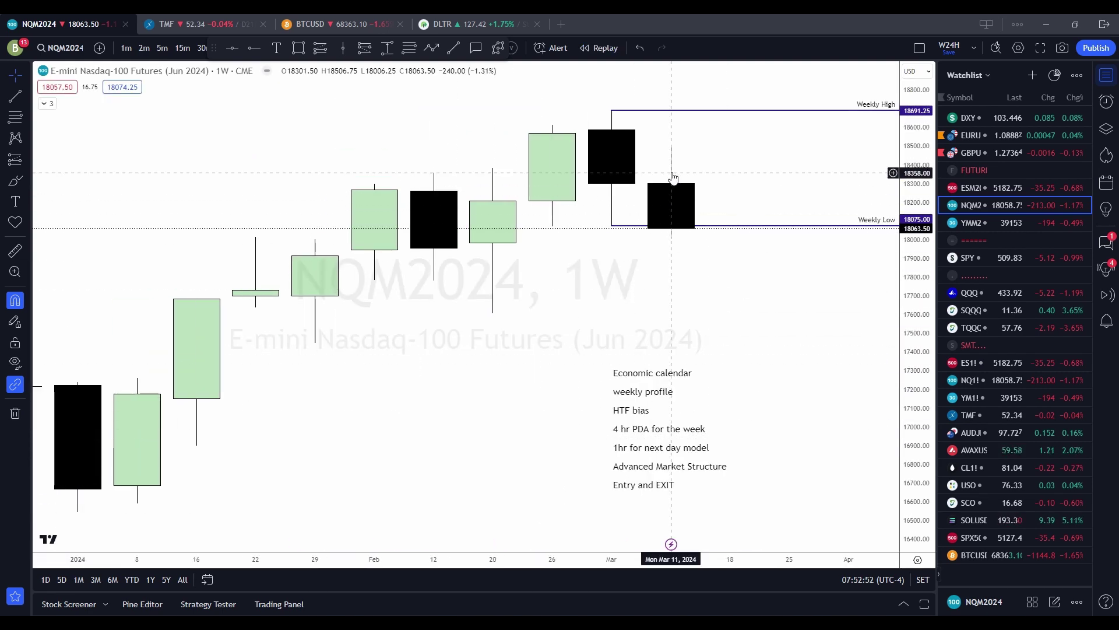
pyautogui.moveTo(700, 298); pyautogui.dragTo(596, 336)
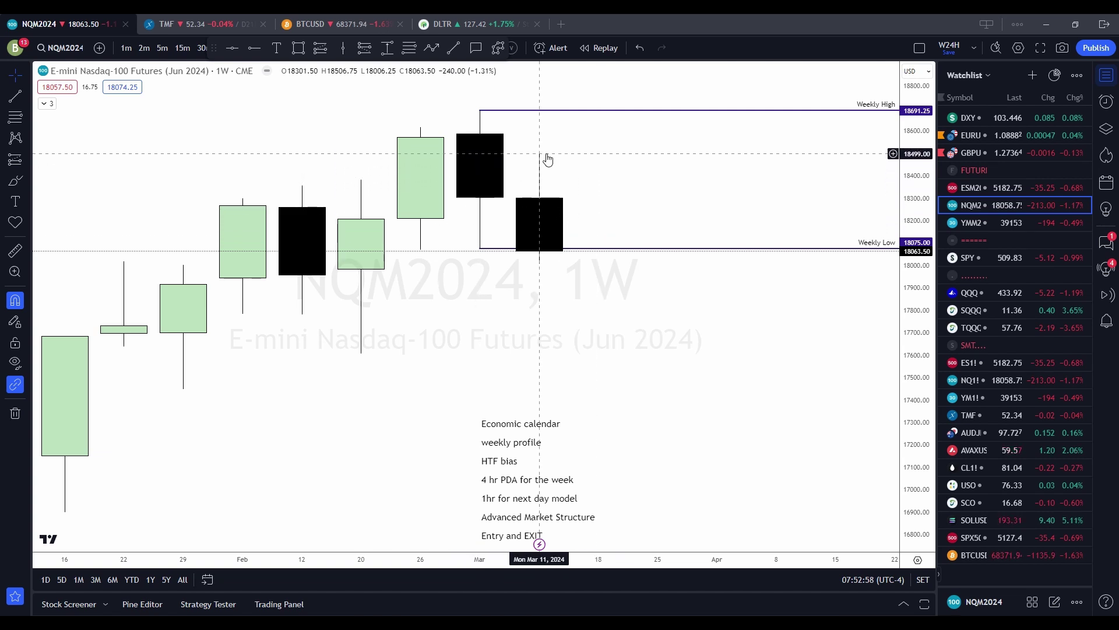
# Move the floating drawing toolbar clear of the timeframe options and switch the chart to the 4-hour timeframe.
pyautogui.click(482, 252)
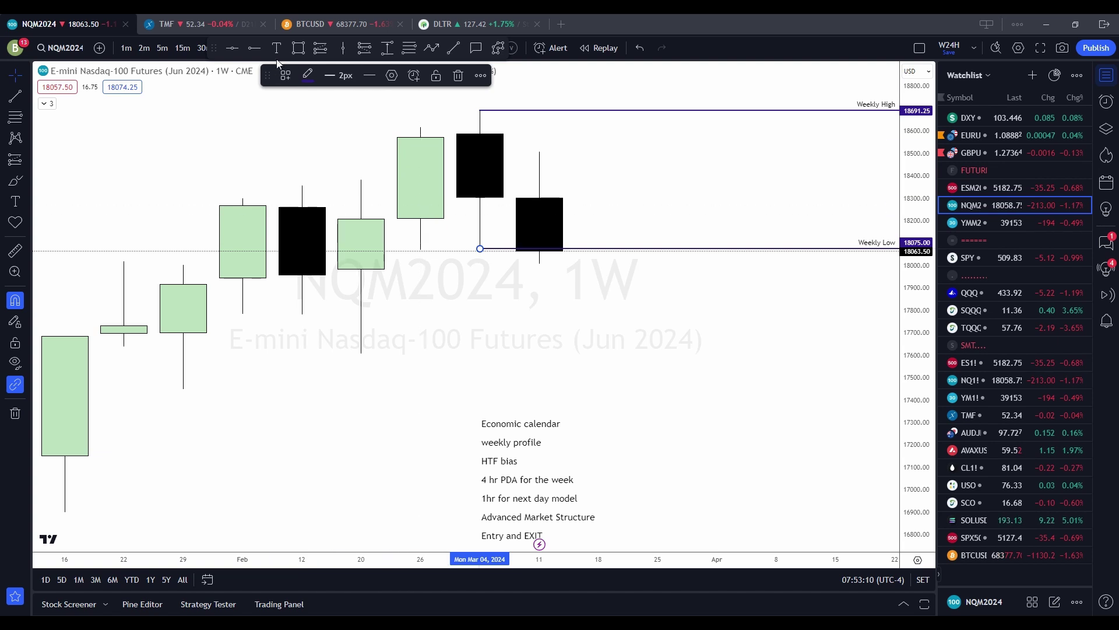
pyautogui.moveTo(221, 59); pyautogui.dragTo(430, 82)
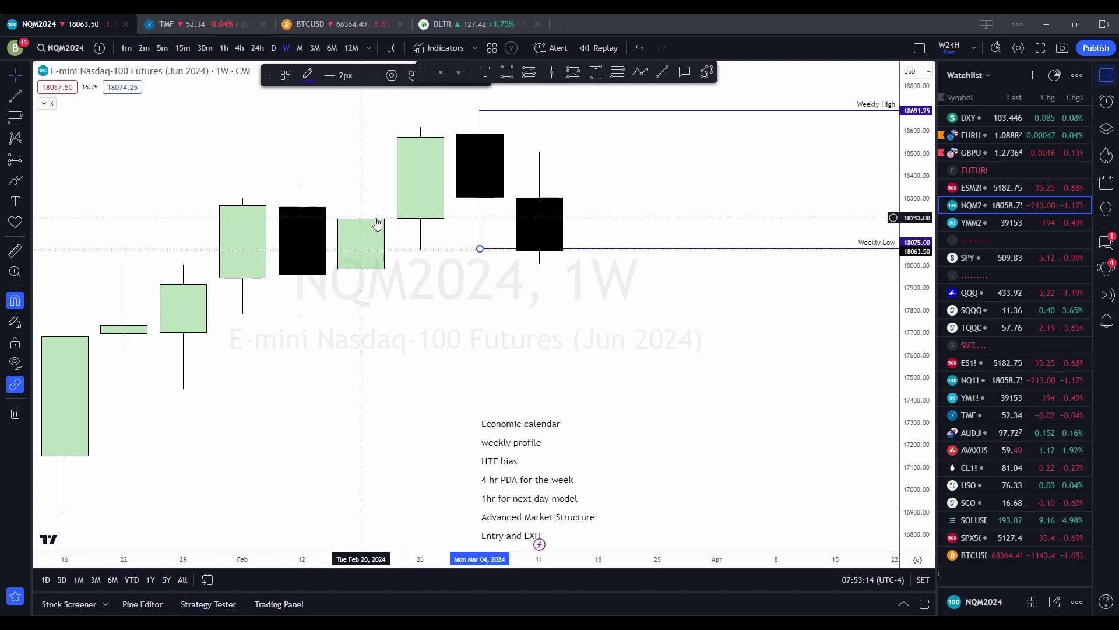
pyautogui.moveTo(516, 257); pyautogui.dragTo(607, 317)
pyautogui.scroll(2, 560, 314)
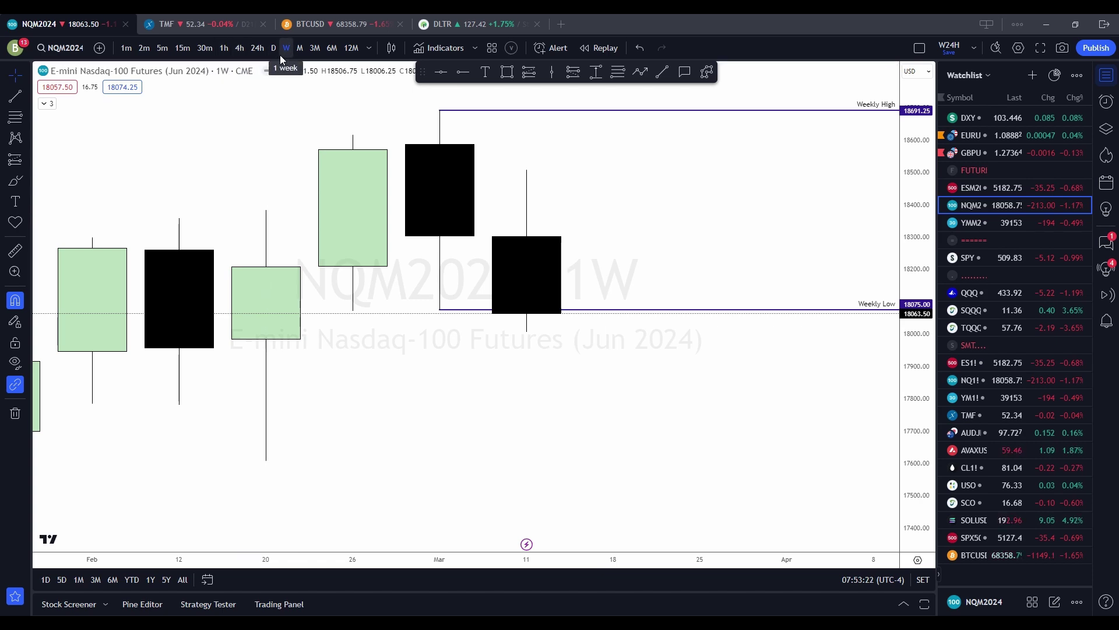
pyautogui.click(241, 49)
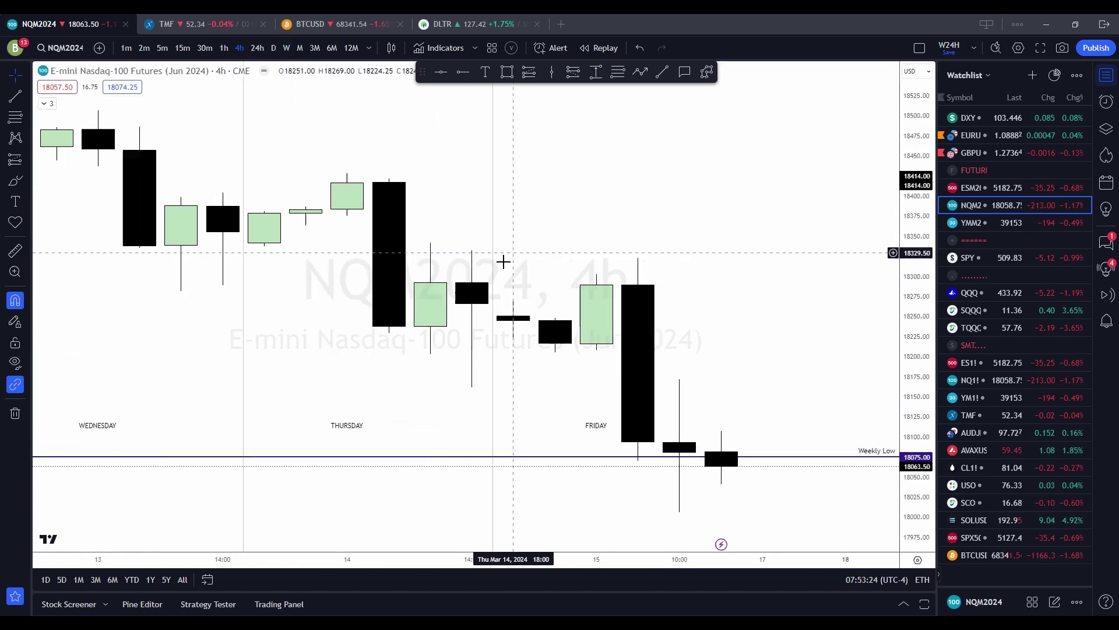
pyautogui.scroll(-5, 503, 262)
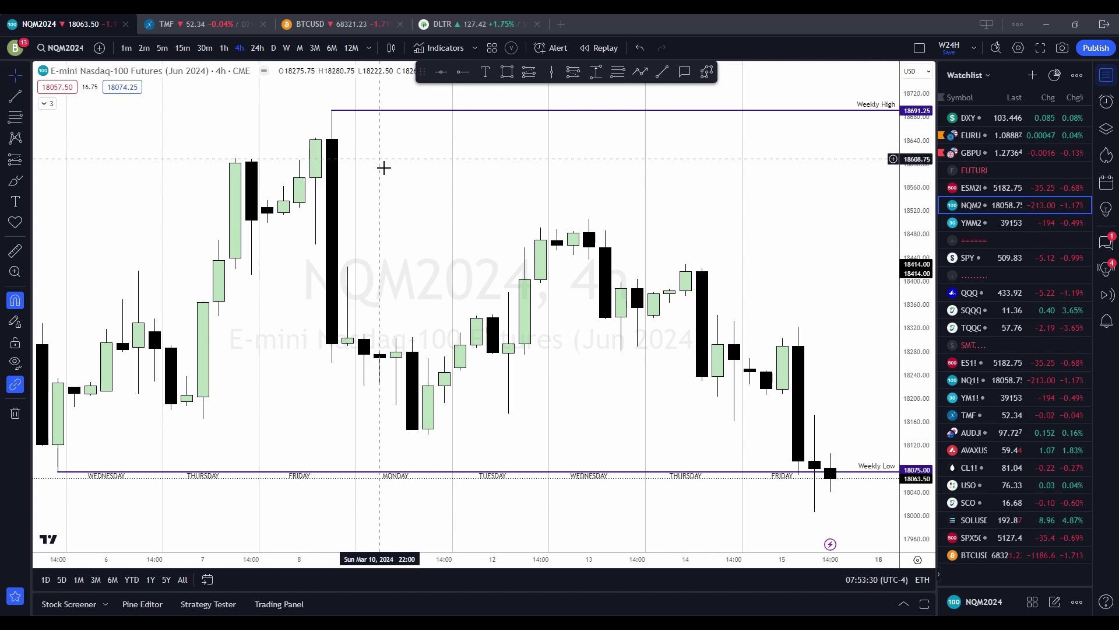
# Draw a red horizontal ray at 18504.25 from the close of the Thursday March 7 14:00 candle.
pyautogui.moveTo(423, 71); pyautogui.dragTo(426, 53)
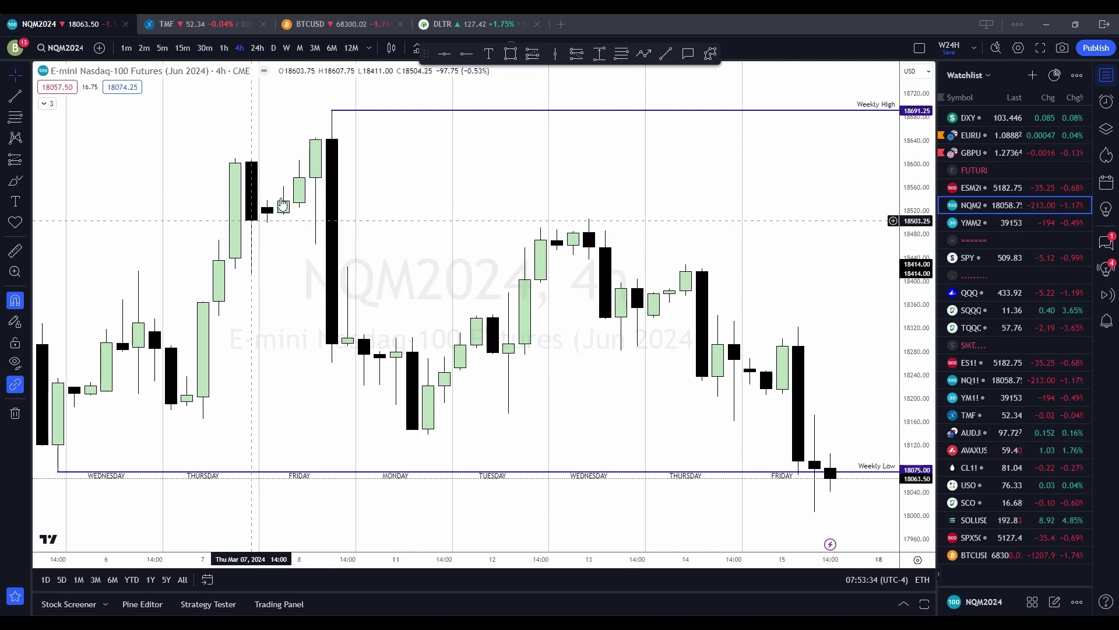
pyautogui.click(463, 54)
pyautogui.click(251, 220)
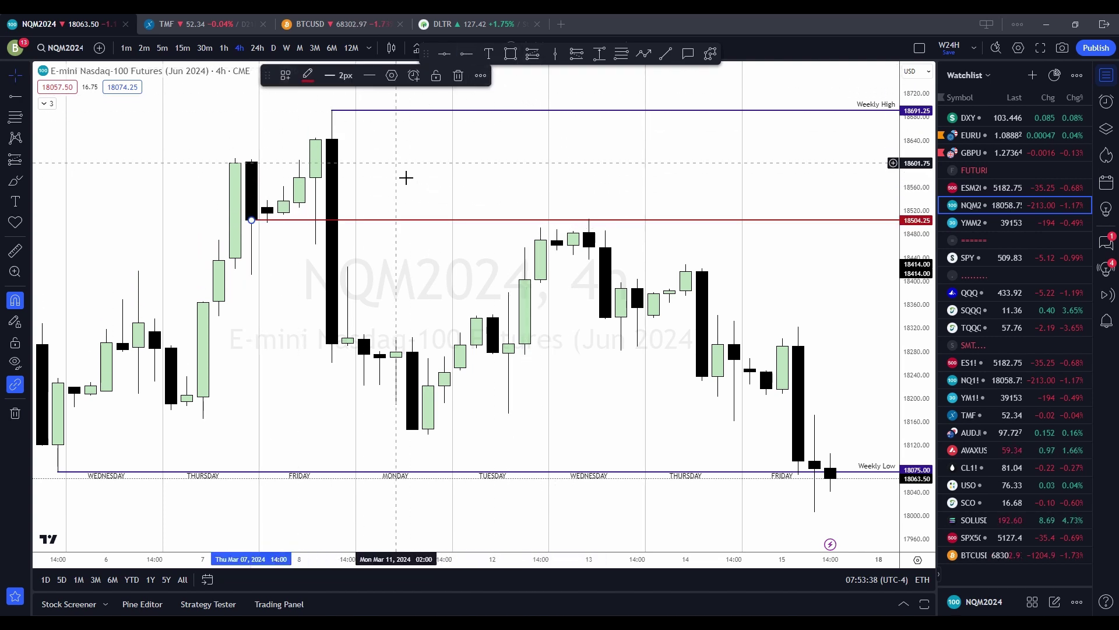
# Draw a shaded rectangle from 18504.25 down to 18425.25, spanning March 7 14:00 to March 14 14:00.
pyautogui.click(511, 54)
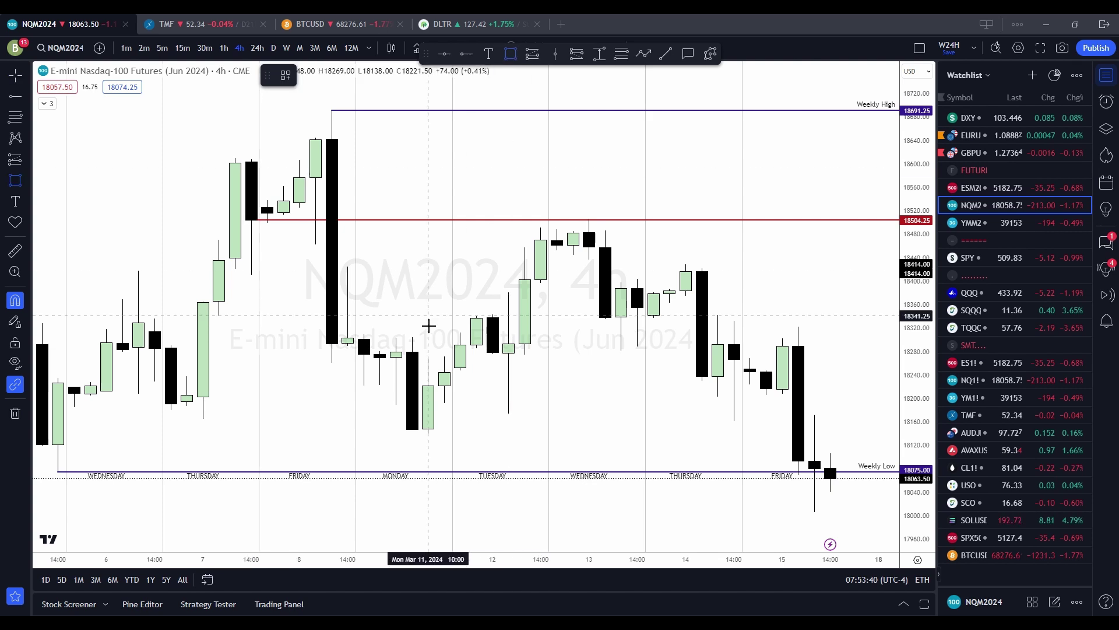
pyautogui.click(316, 244)
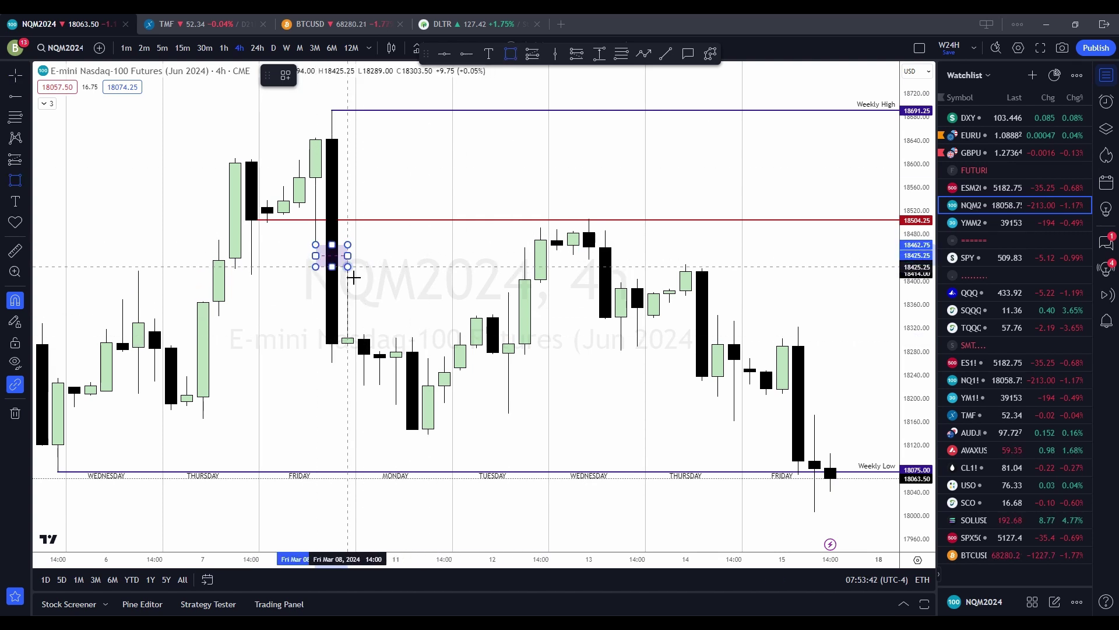
pyautogui.click(358, 266)
pyautogui.moveTo(354, 257); pyautogui.dragTo(734, 255)
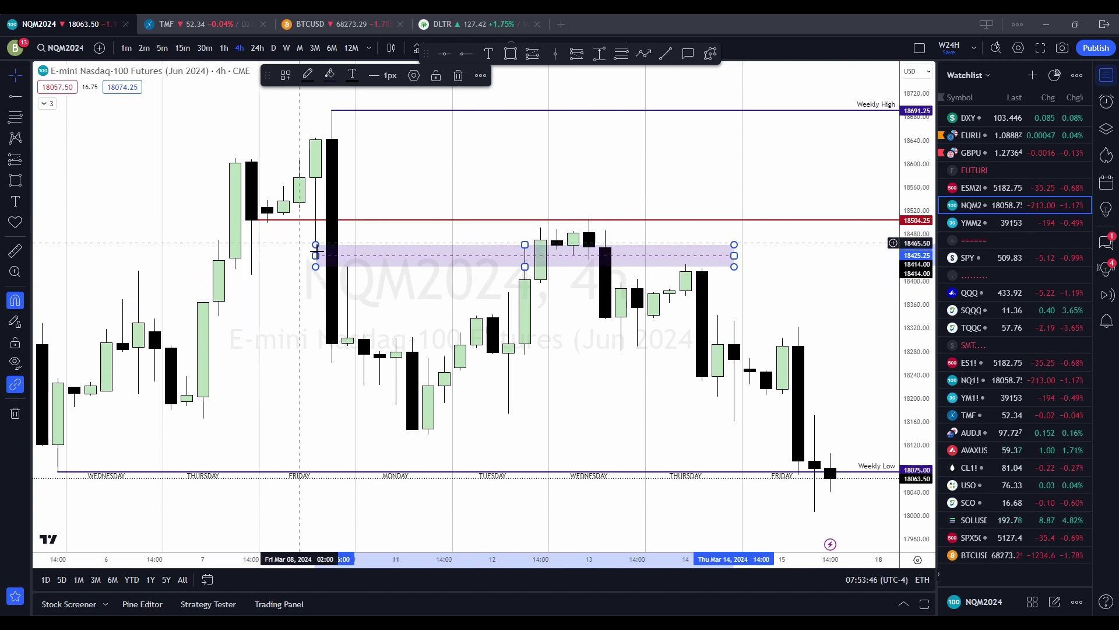
pyautogui.moveTo(315, 244); pyautogui.dragTo(252, 221)
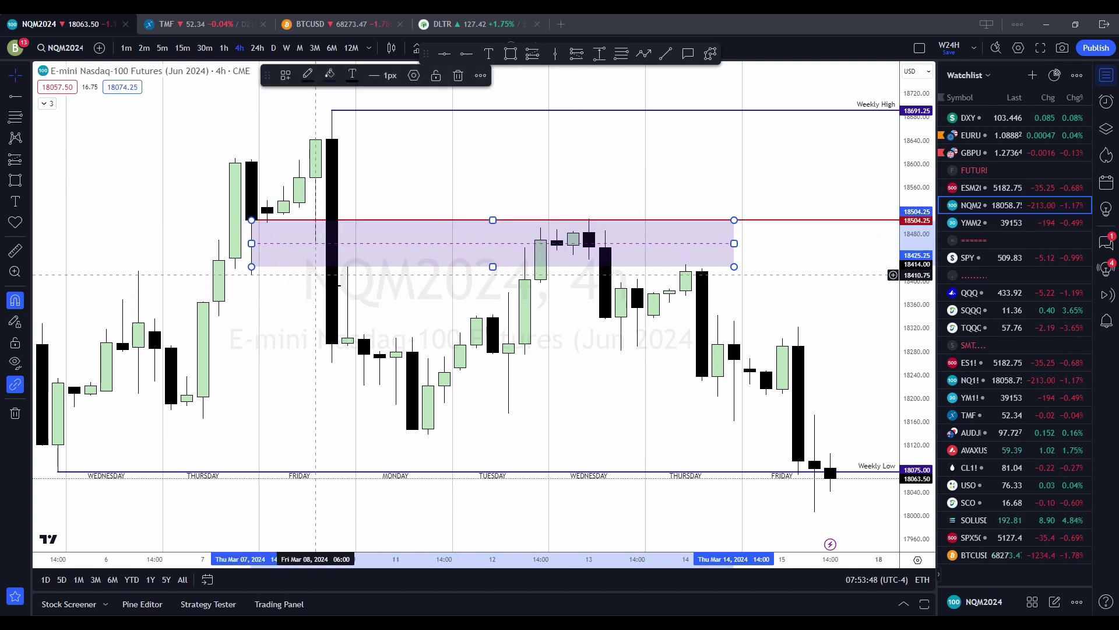
# Check the 0.5 Fibonacci retracement between the weekly high at 18691.25 and the weekly low at 18075.00, and delete the drawing.
pyautogui.moveTo(600, 402); pyautogui.dragTo(712, 400)
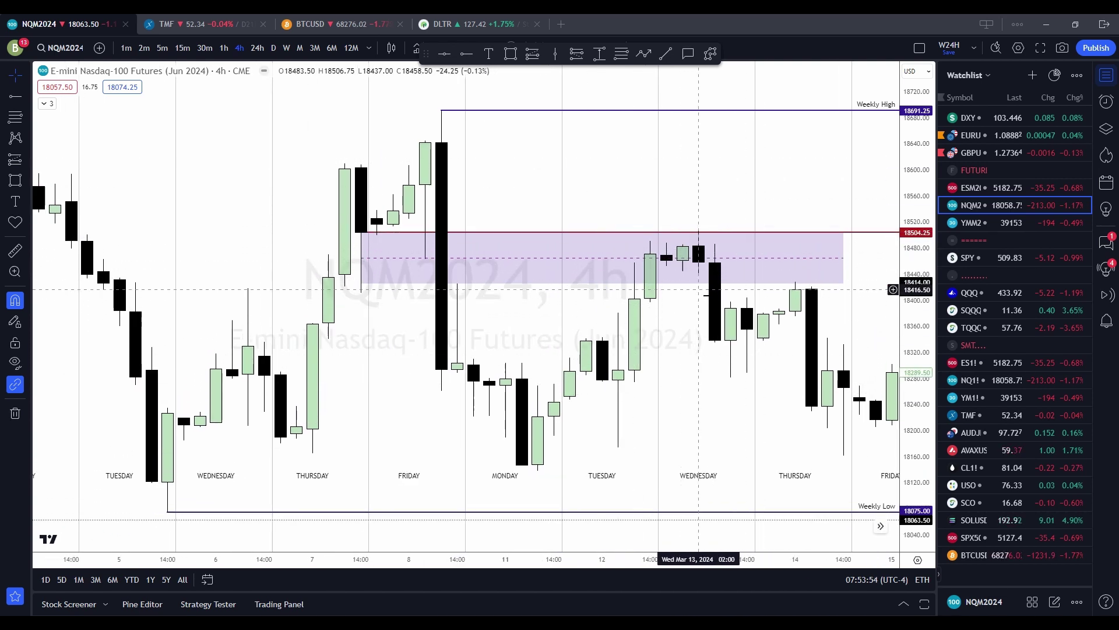
pyautogui.moveTo(705, 290); pyautogui.dragTo(613, 269)
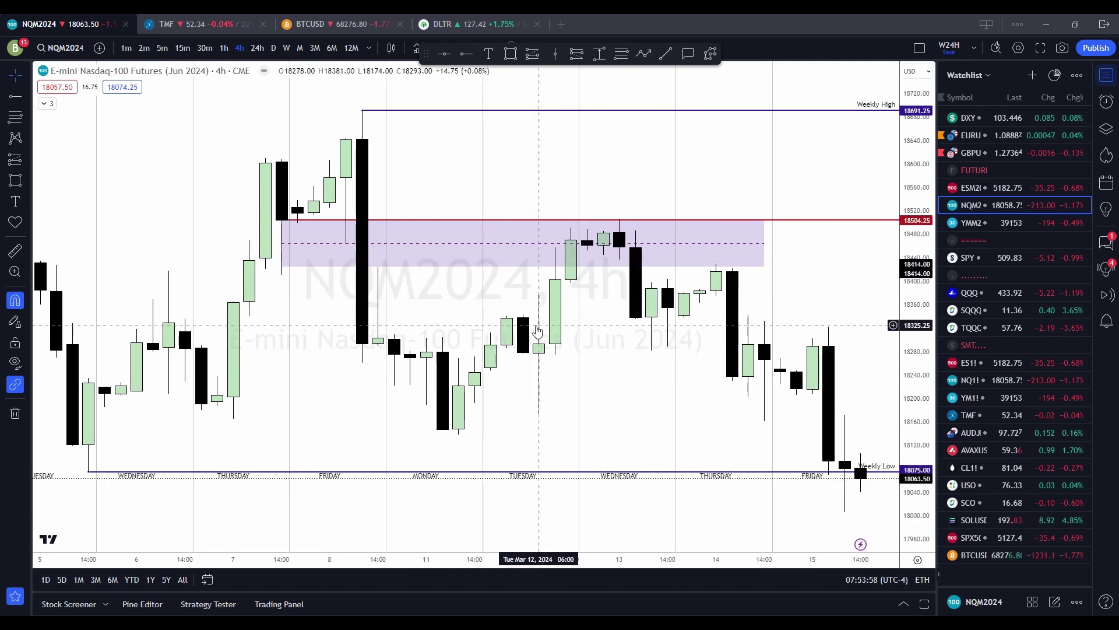
pyautogui.click(622, 53)
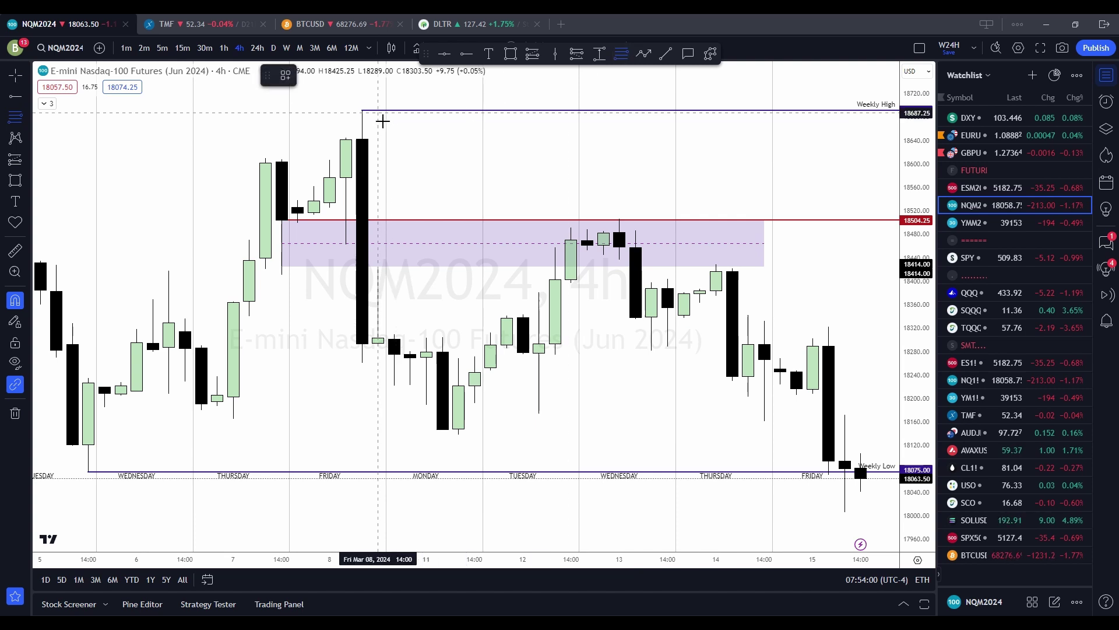
pyautogui.click(373, 118)
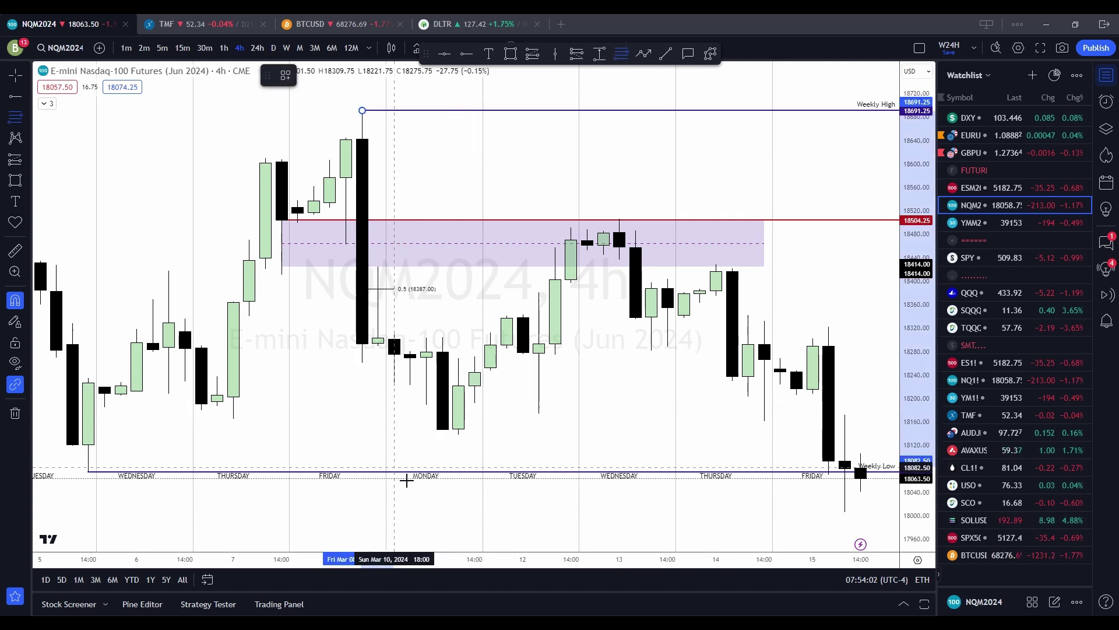
pyautogui.click(99, 483)
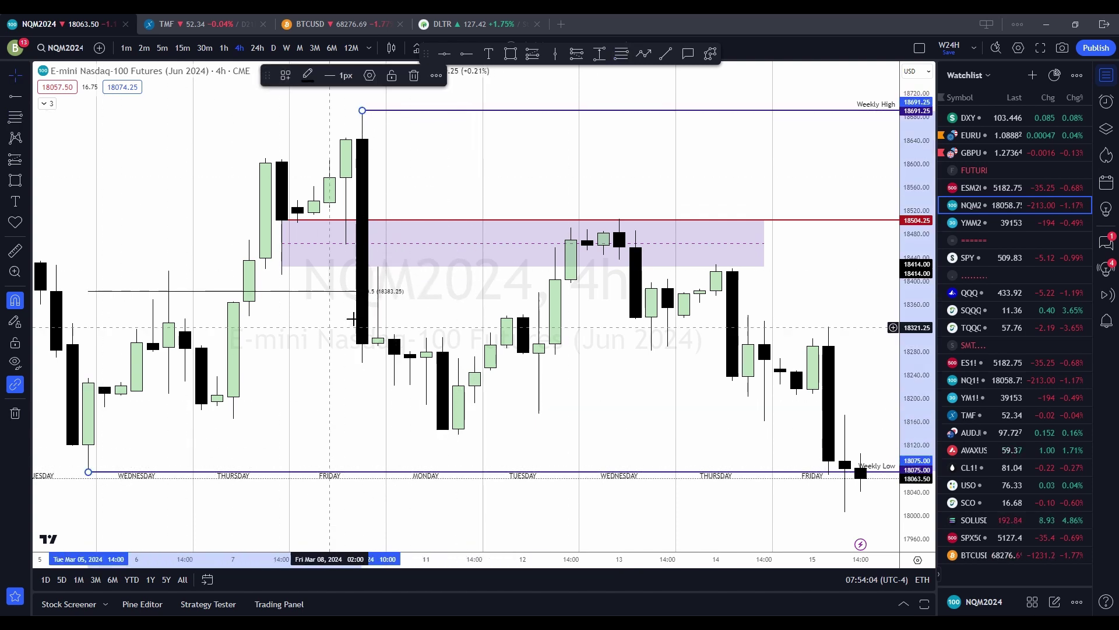
pyautogui.click(412, 93)
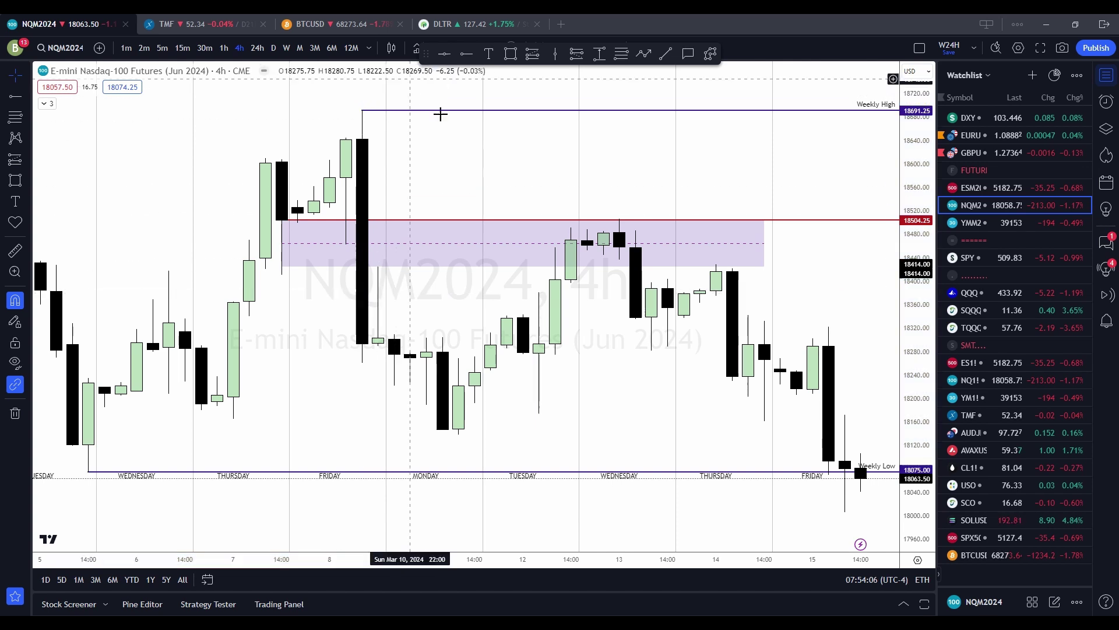
# Expand the indicator legend and show the News indicator to review the week's Forex Factory economic events.
pyautogui.scroll(-5, 508, 459)
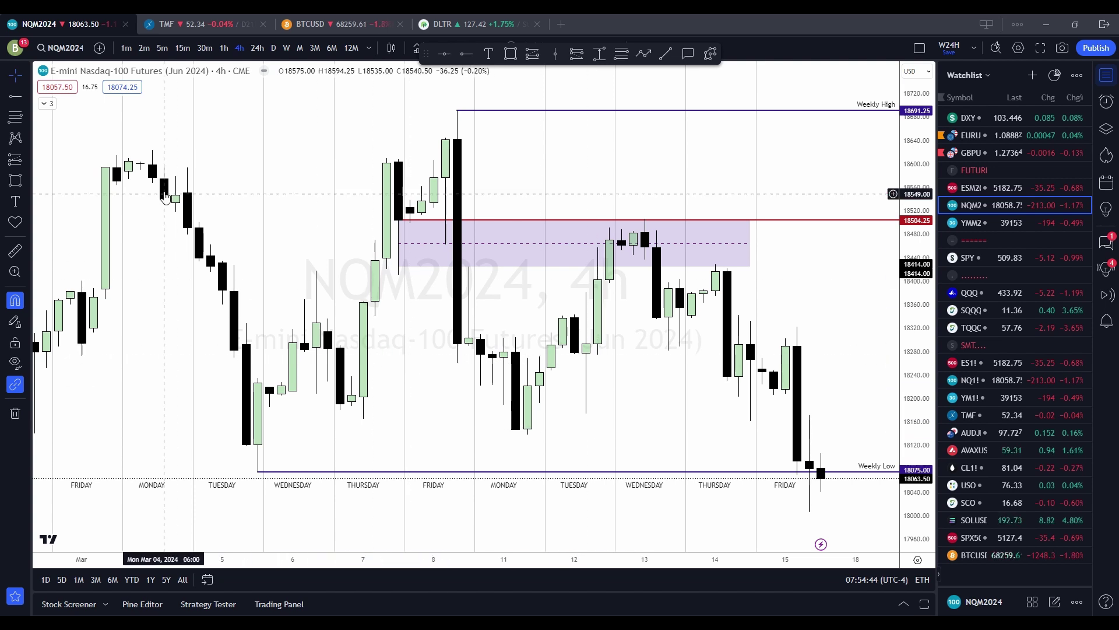
pyautogui.click(46, 105)
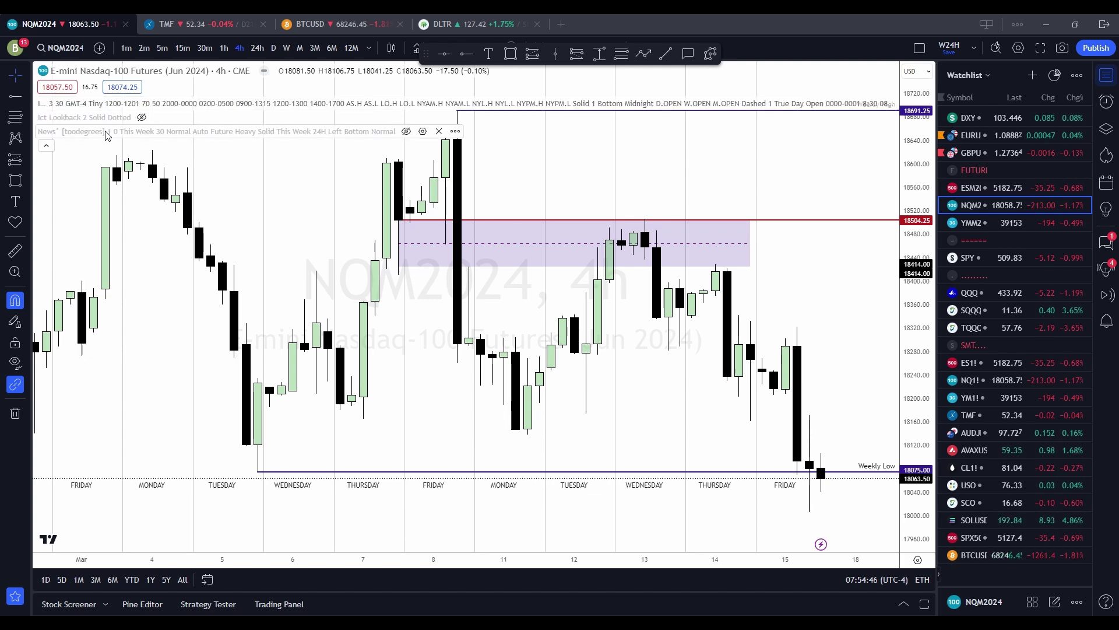
pyautogui.click(406, 131)
pyautogui.moveTo(469, 429); pyautogui.dragTo(572, 434)
pyautogui.scroll(2, 583, 451)
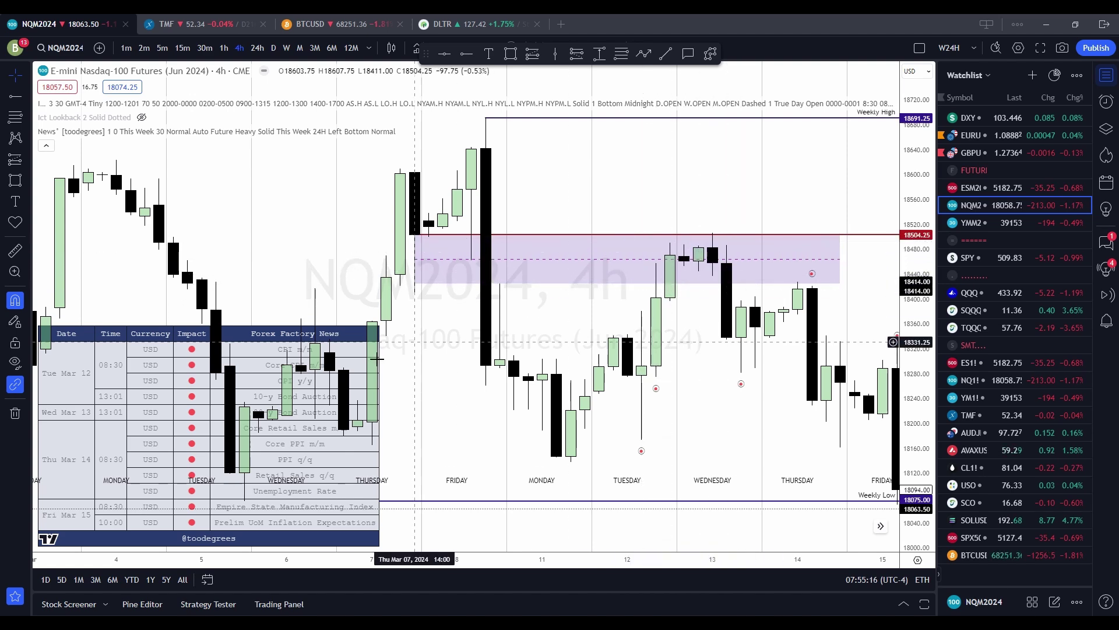
# Hide the News indicator and collapse the indicator legend.
pyautogui.click(407, 131)
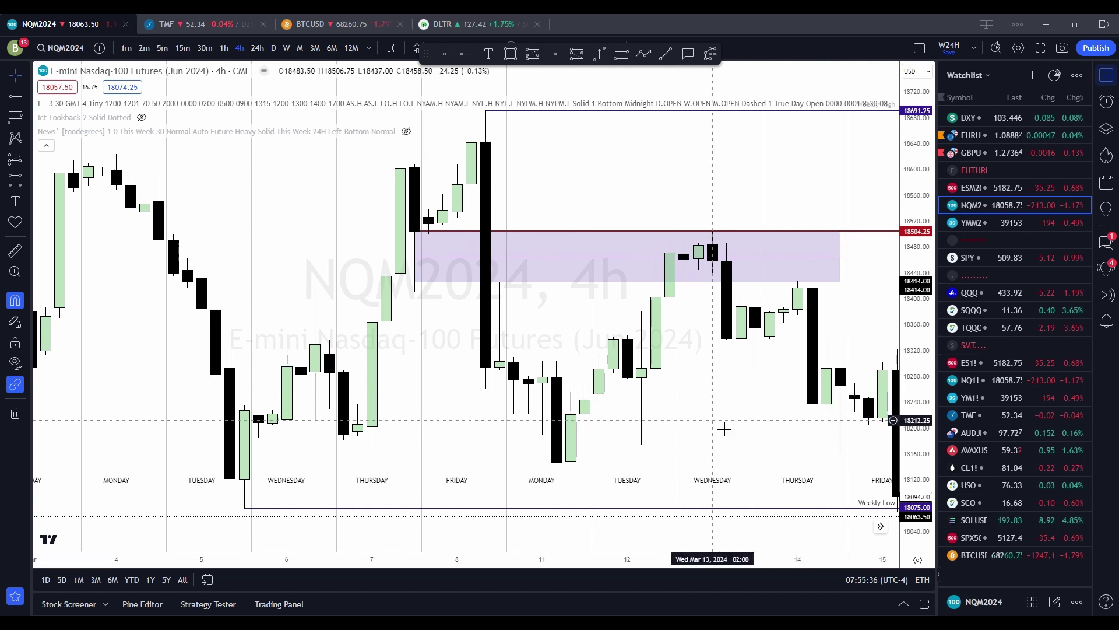
pyautogui.scroll(2, 676, 333)
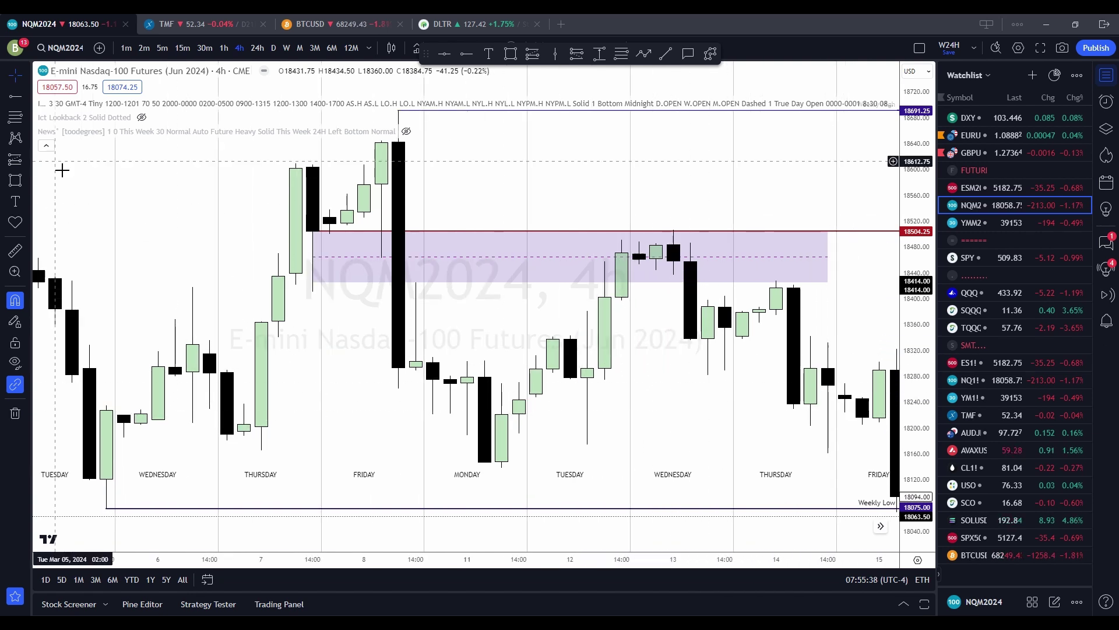
pyautogui.click(46, 145)
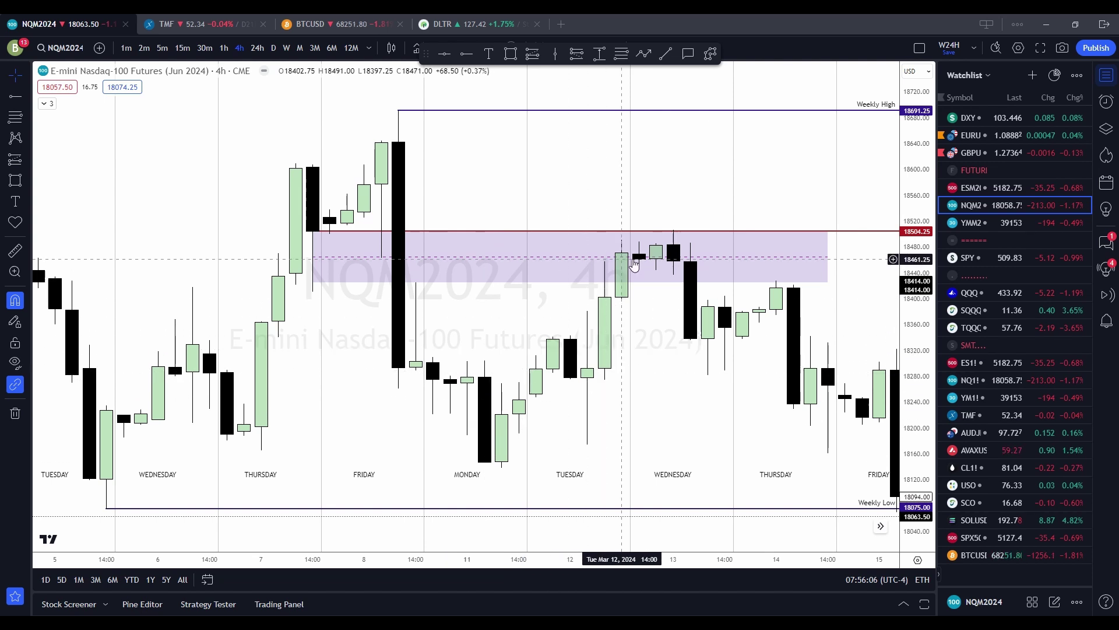
# Examine the week's 4-hour price action around the shaded zone and show the News indicator to compare it with the events.
pyautogui.moveTo(651, 370); pyautogui.dragTo(538, 365)
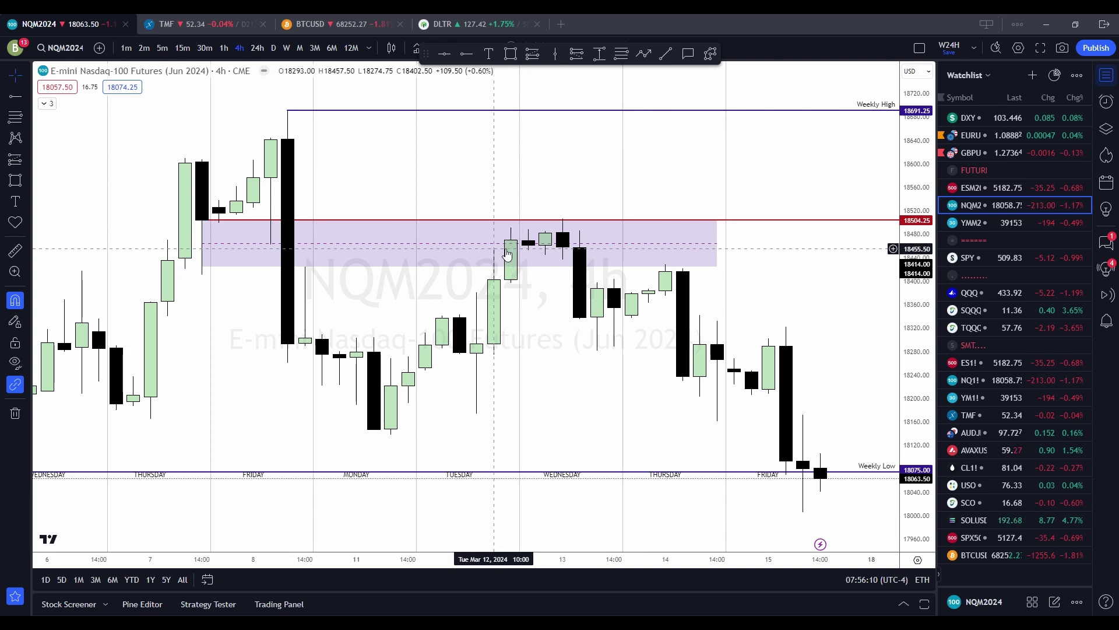
pyautogui.click(563, 248)
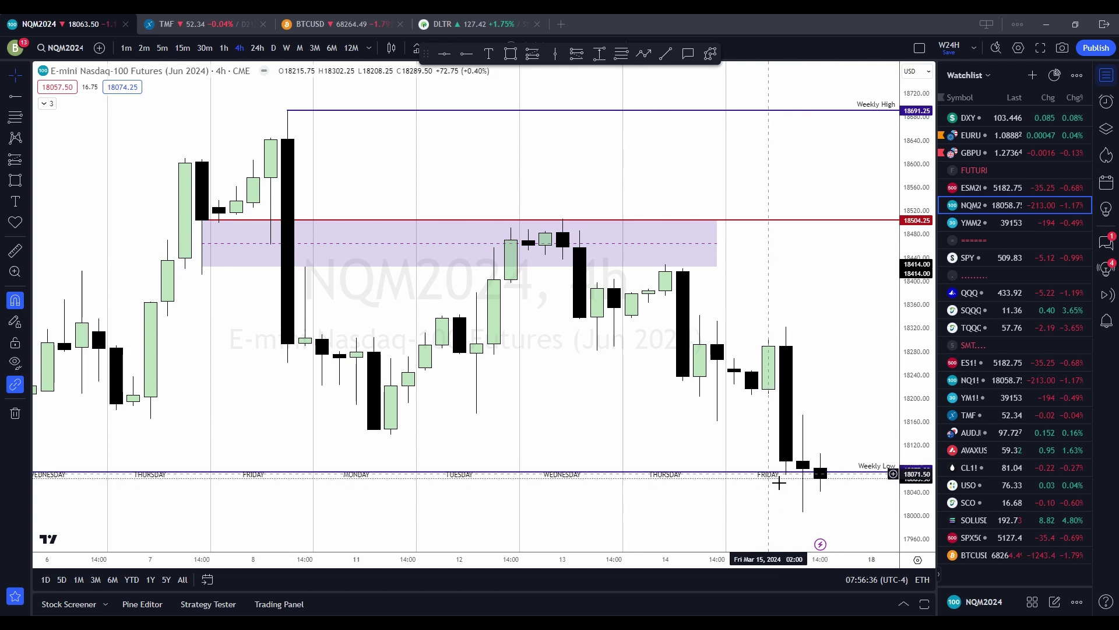
pyautogui.moveTo(500, 400); pyautogui.dragTo(592, 418)
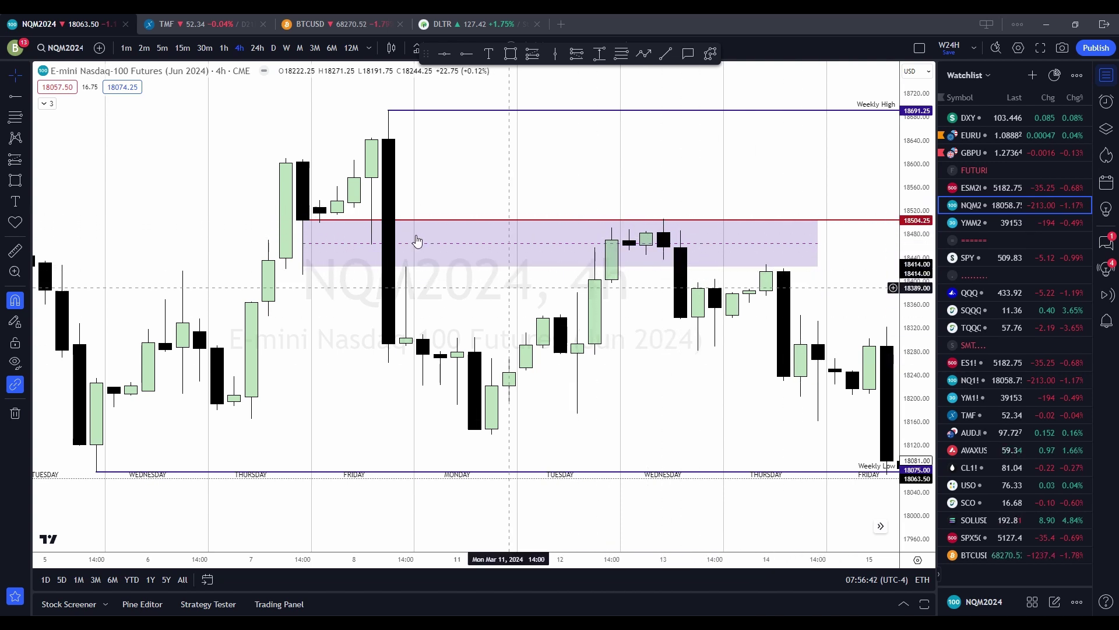
pyautogui.click(46, 103)
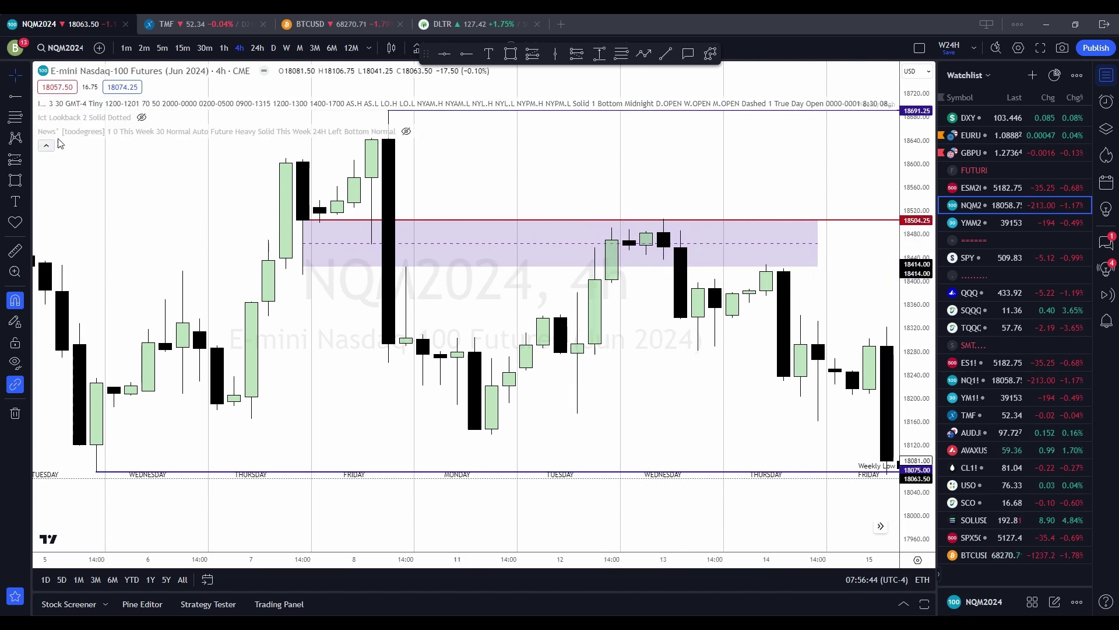
pyautogui.click(407, 131)
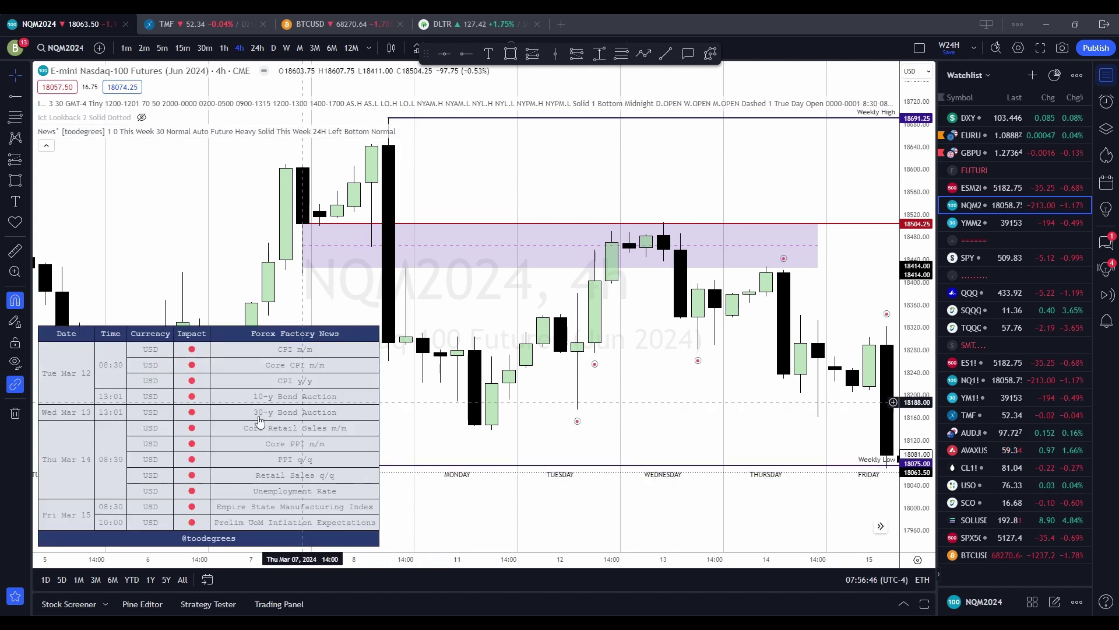
pyautogui.click(654, 251)
pyautogui.click(655, 303)
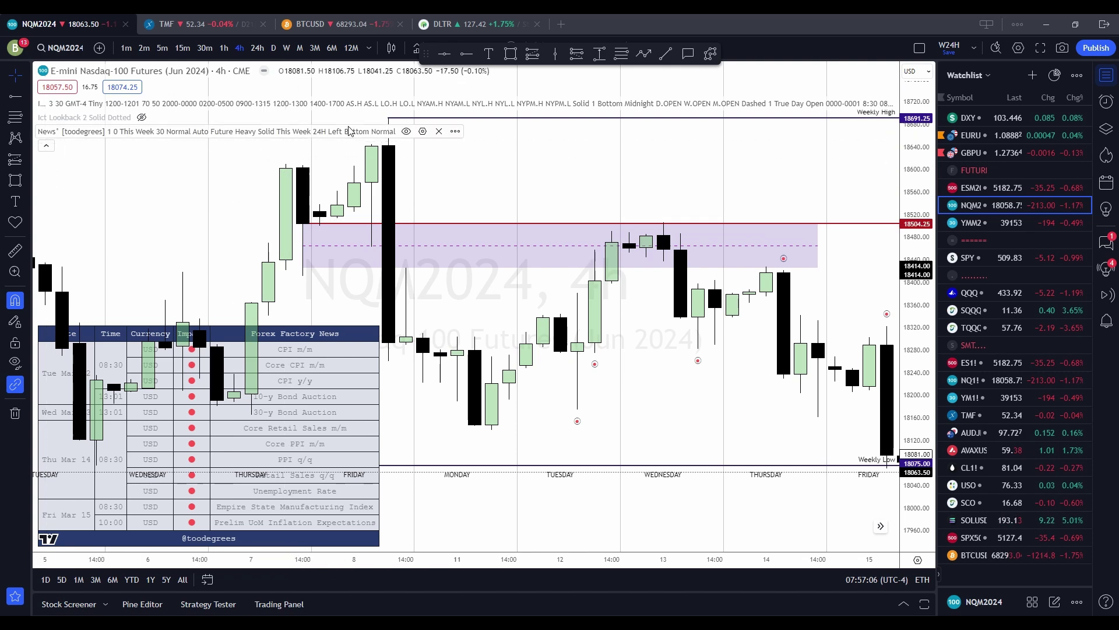
# Hide the News indicator and return the chart to the weekly timeframe with the trading checklist in view.
pyautogui.click(406, 131)
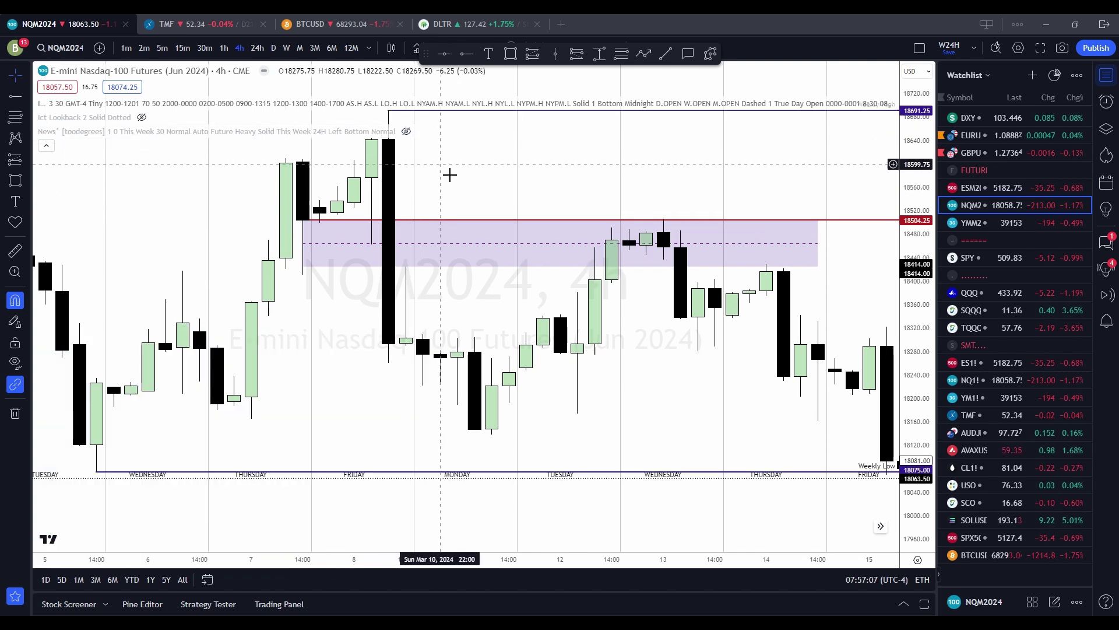
pyautogui.click(287, 48)
pyautogui.moveTo(822, 414); pyautogui.dragTo(310, 394)
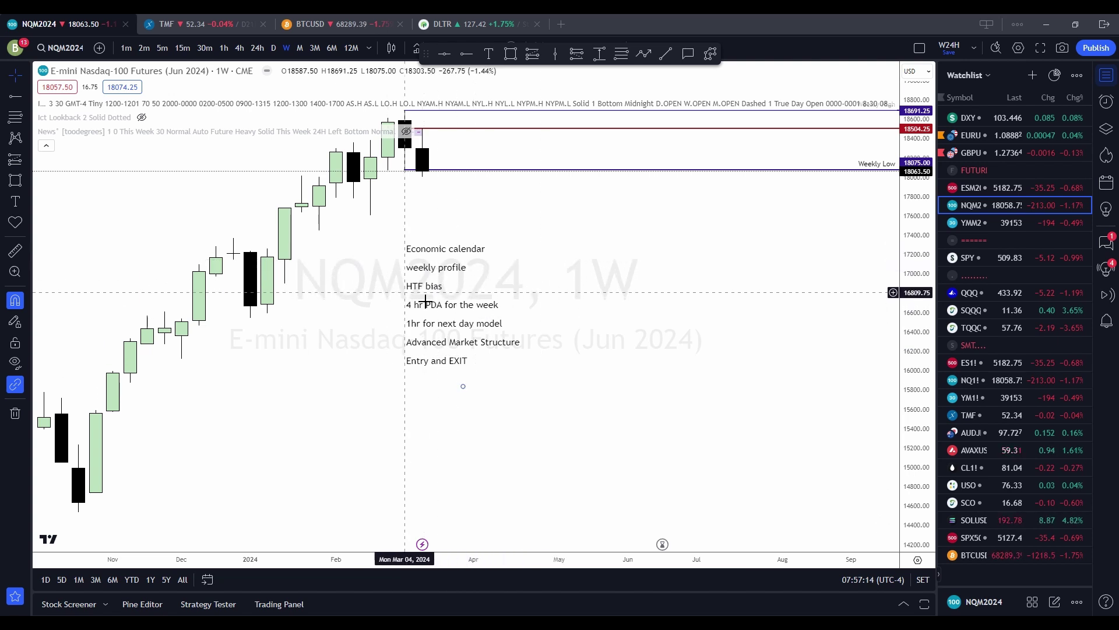
# Collapse the indicator legend and switch the chart to the 4-hour timeframe.
pyautogui.click(46, 145)
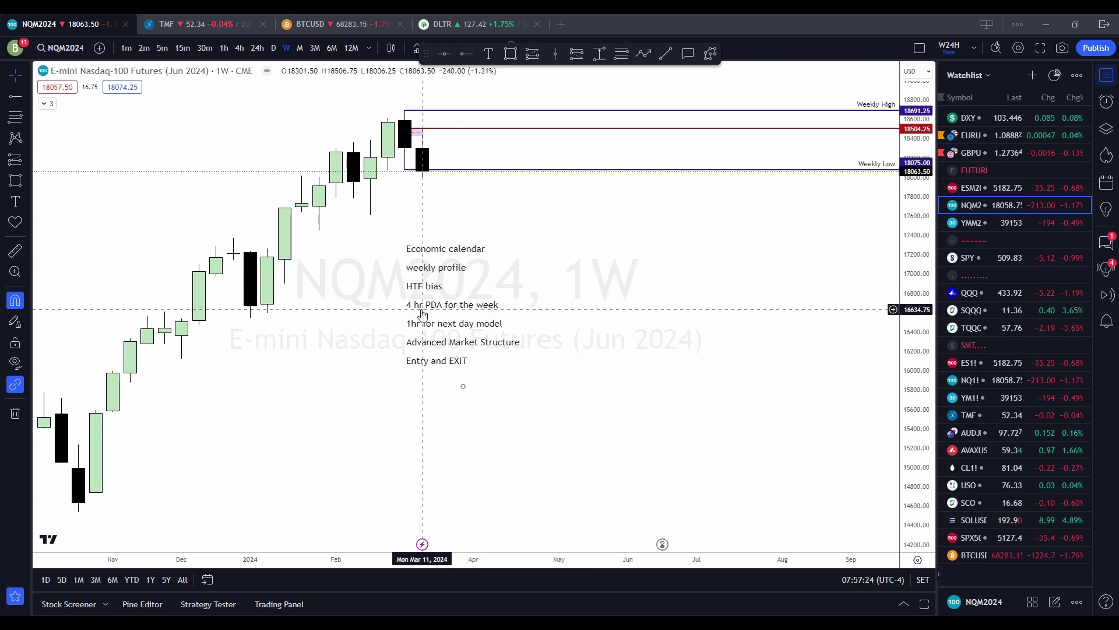
pyautogui.click(239, 52)
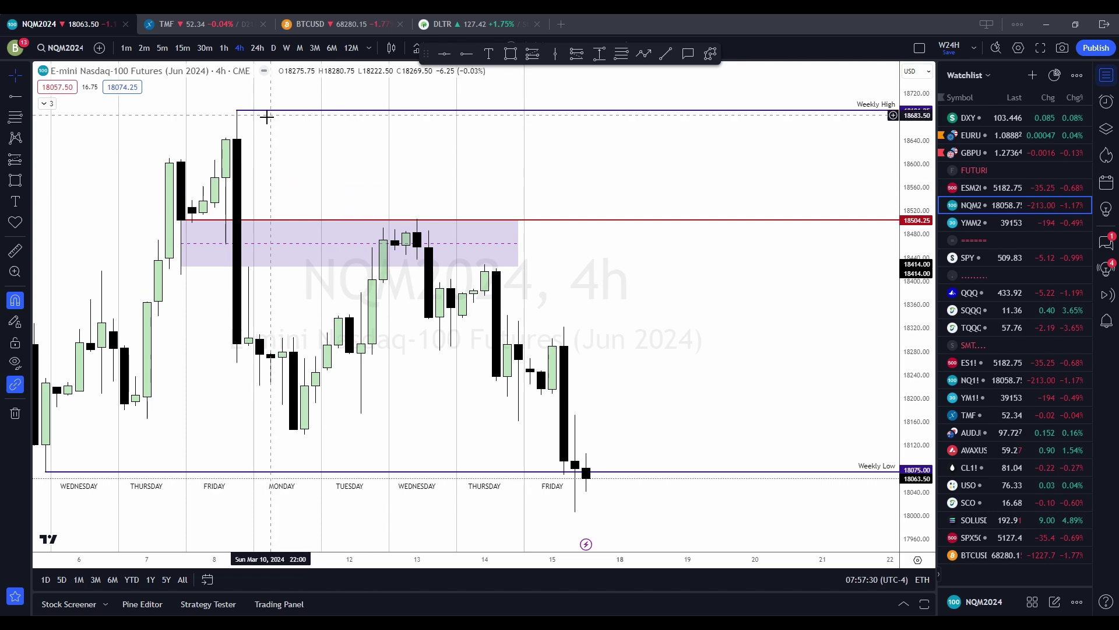
# Switch to the 15-minute timeframe and examine Wednesday, March 13's session price action inside and below the shaded zone.
pyautogui.click(182, 48)
pyautogui.scroll(-5, 414, 291)
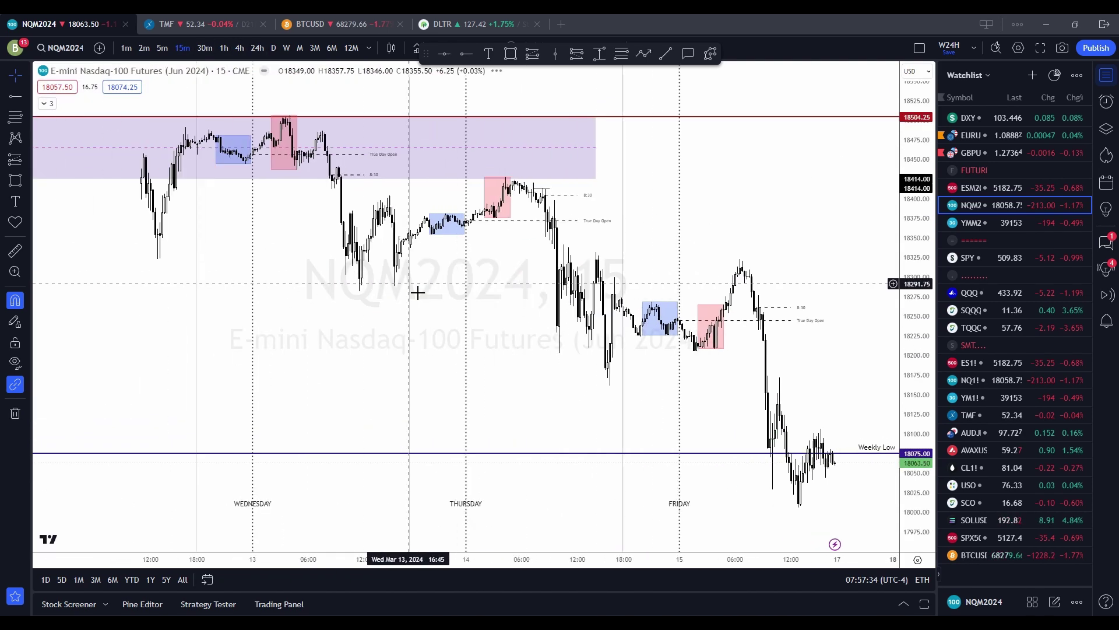
pyautogui.moveTo(382, 370); pyautogui.dragTo(701, 439)
pyautogui.scroll(3, 700, 439)
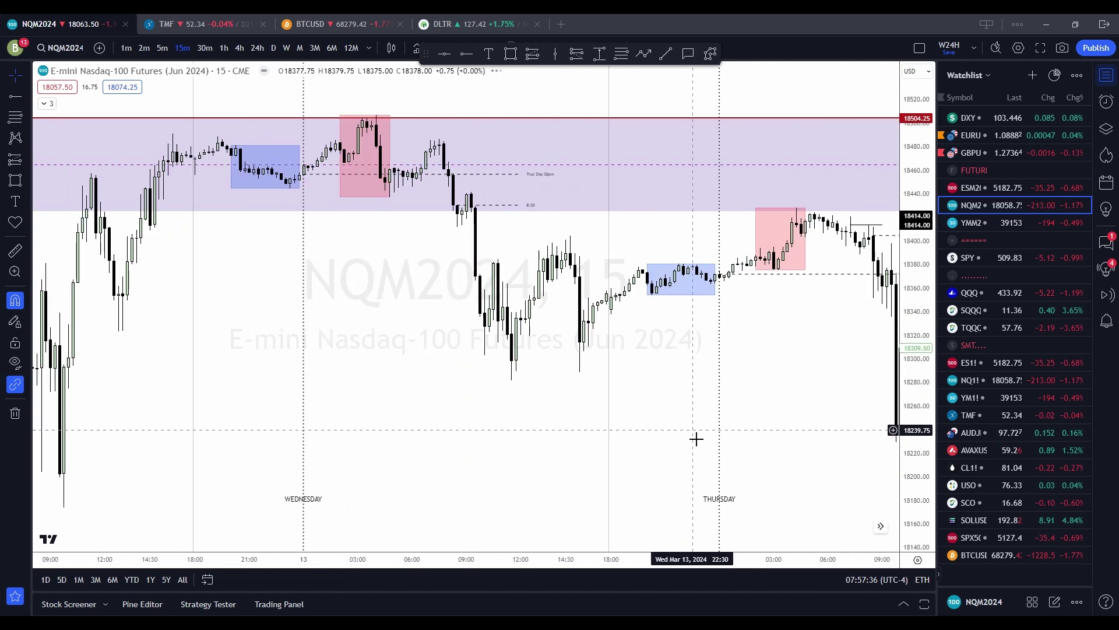
pyautogui.moveTo(432, 402); pyautogui.dragTo(717, 420)
pyautogui.scroll(3, 700, 410)
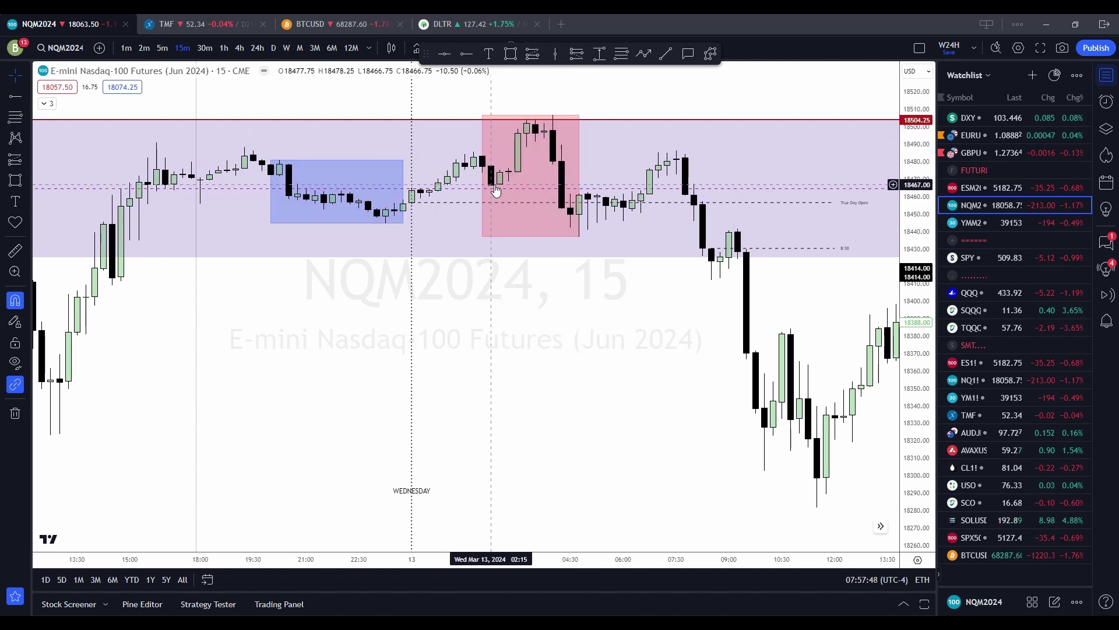
pyautogui.hscroll(-1, 513, 190)
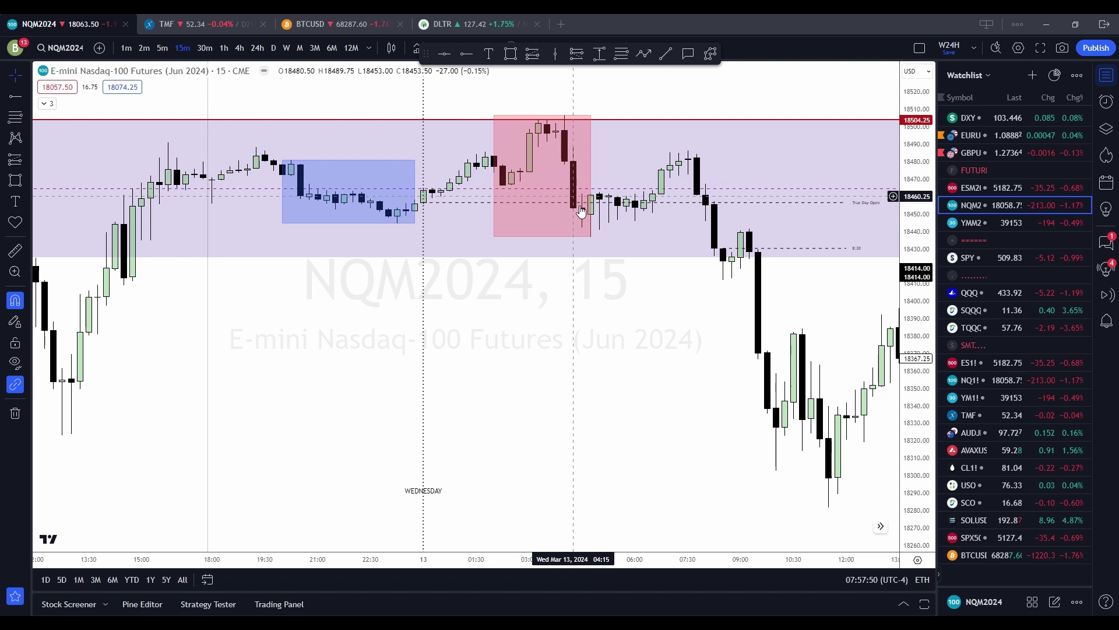
pyautogui.moveTo(655, 310); pyautogui.dragTo(457, 247)
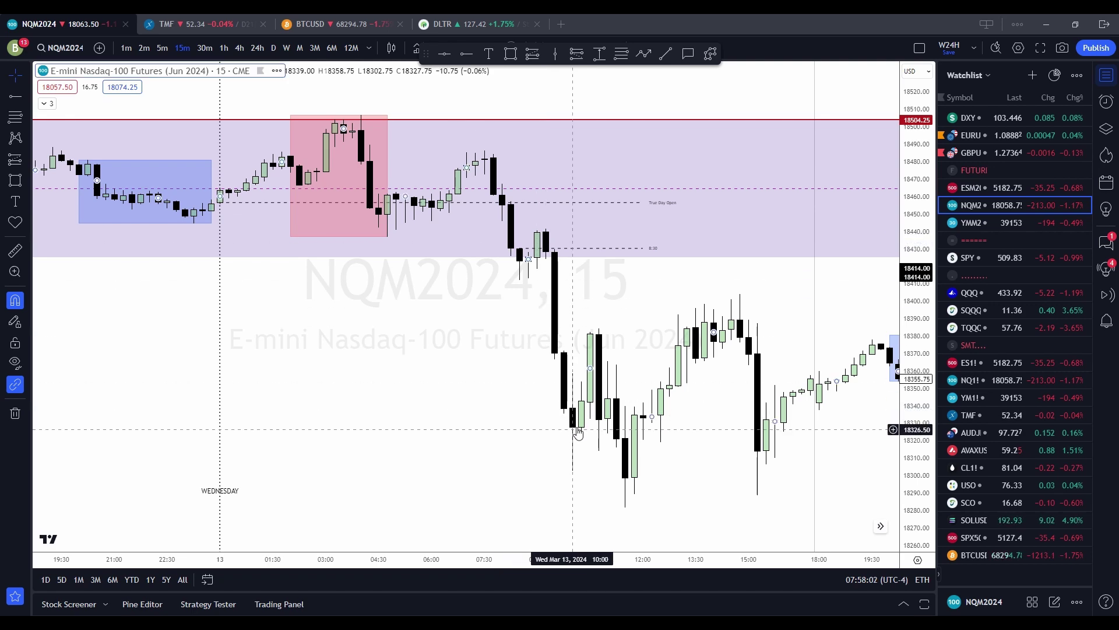
pyautogui.scroll(-4, 688, 350)
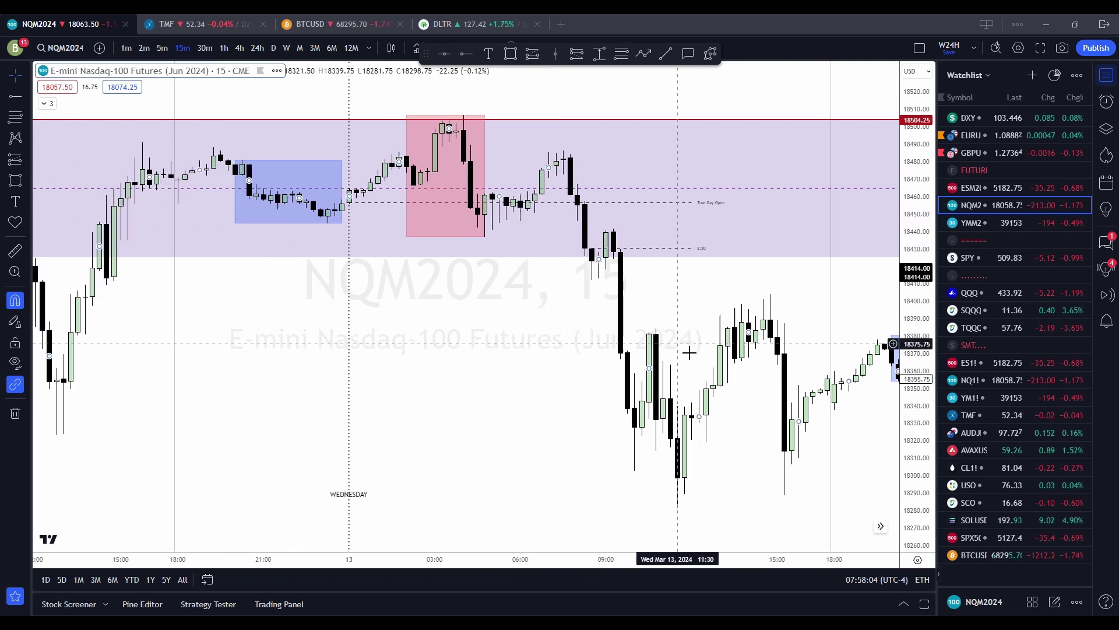
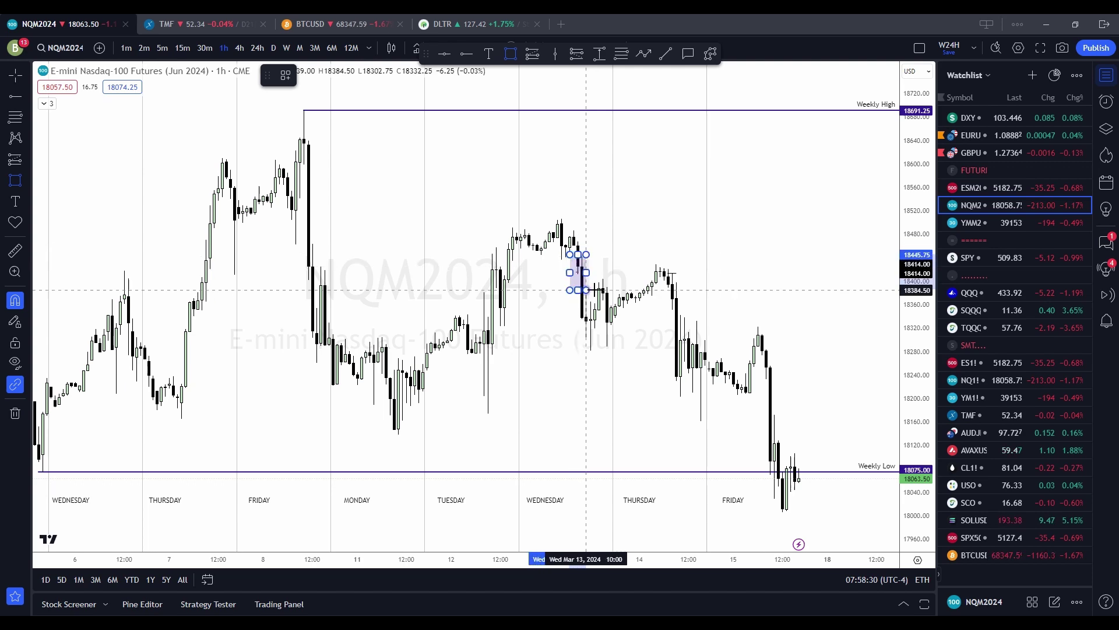
# Widen the 1-hour zone rectangle between 18445.75 and 18384.50 to Thursday evening and back to late Tuesday.
pyautogui.moveTo(590, 272); pyautogui.dragTo(713, 272)
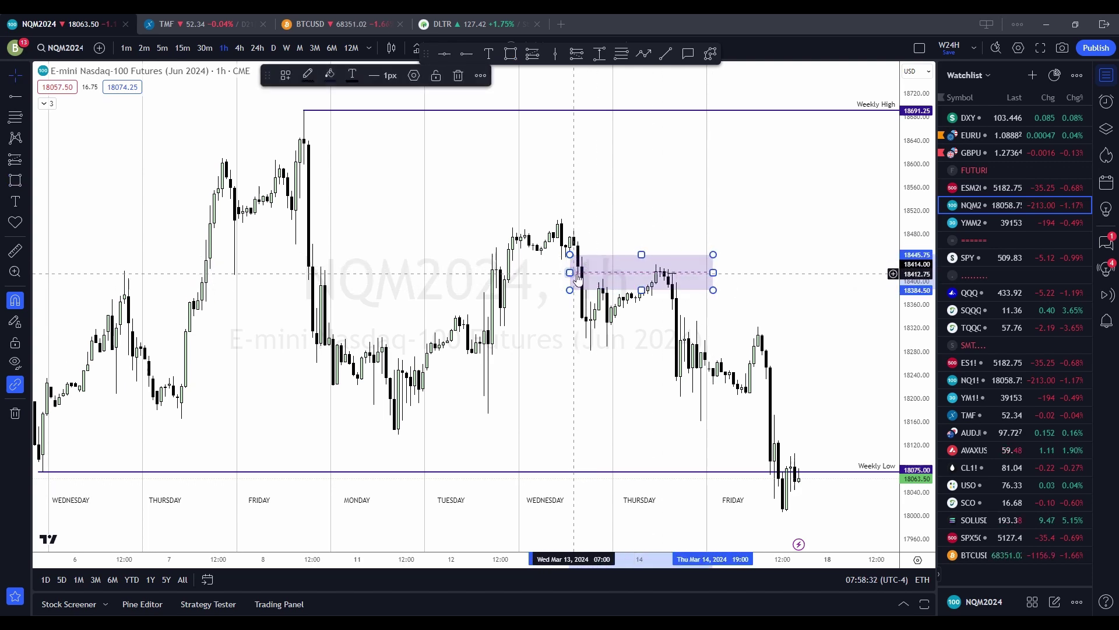
pyautogui.moveTo(570, 272); pyautogui.dragTo(510, 272)
pyautogui.moveTo(623, 370); pyautogui.dragTo(707, 370)
pyautogui.scroll(3, 706, 367)
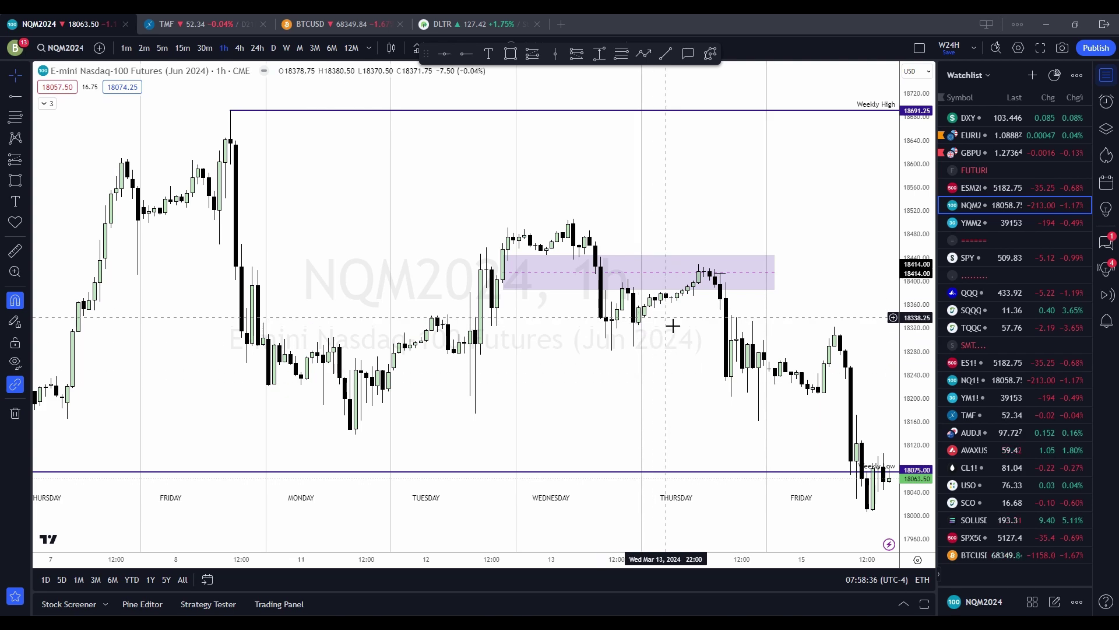
# Switch to the 15-minute timeframe and examine Thursday, March 14's sessions against the 1-hour shaded zone.
pyautogui.click(183, 48)
pyautogui.moveTo(493, 314); pyautogui.dragTo(623, 464)
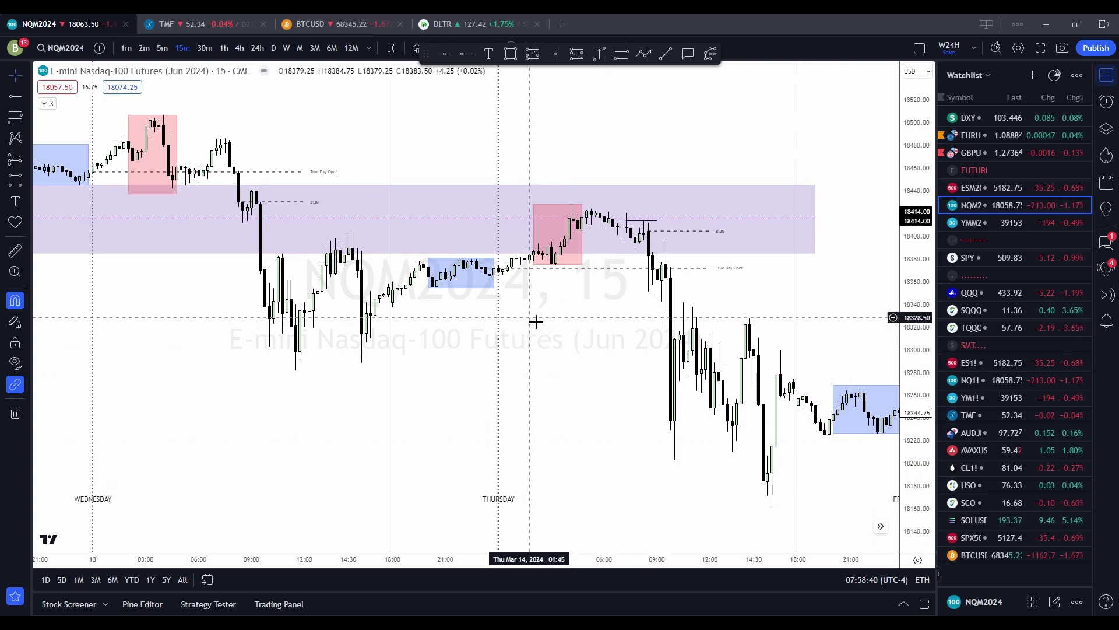
pyautogui.click(581, 226)
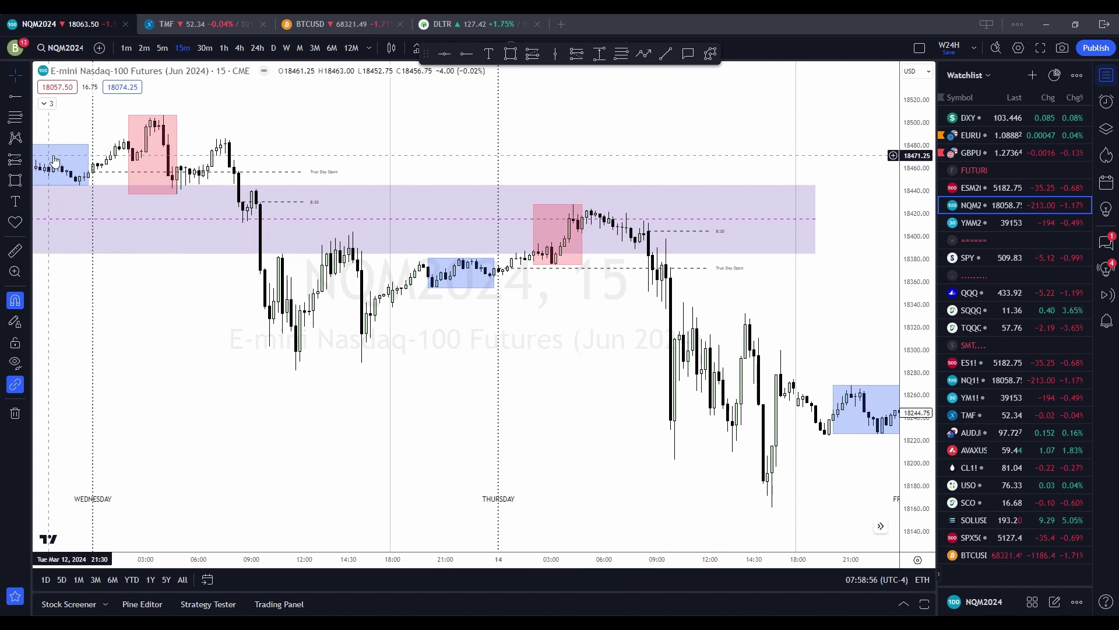
# Expand the indicator legend and show the News indicator to compare Thursday's 08:30 events with the price action.
pyautogui.click(47, 104)
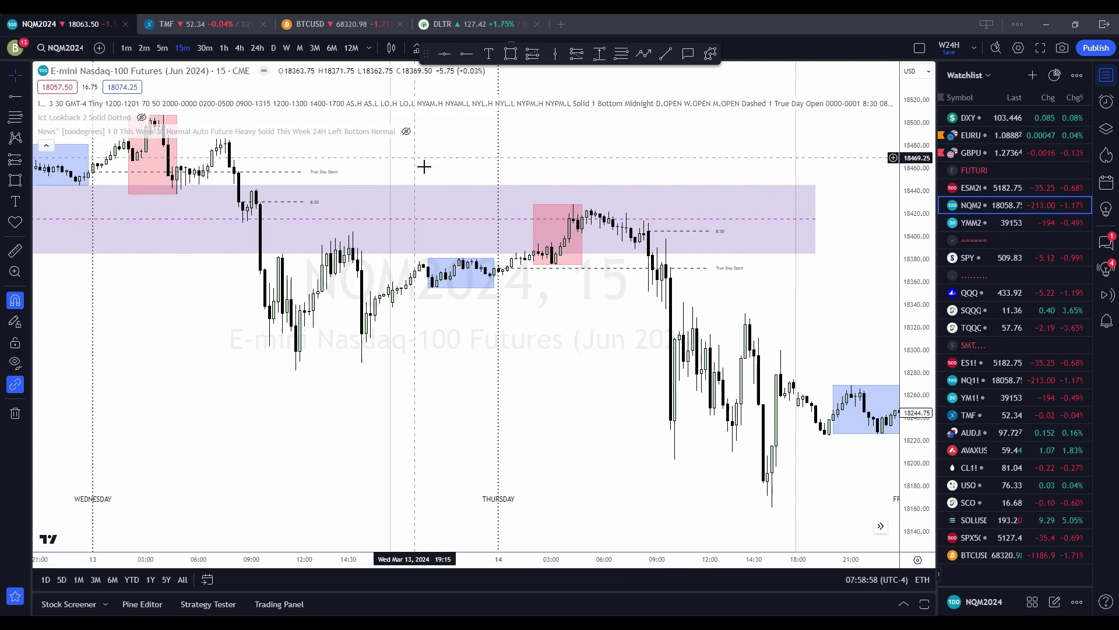
pyautogui.click(401, 131)
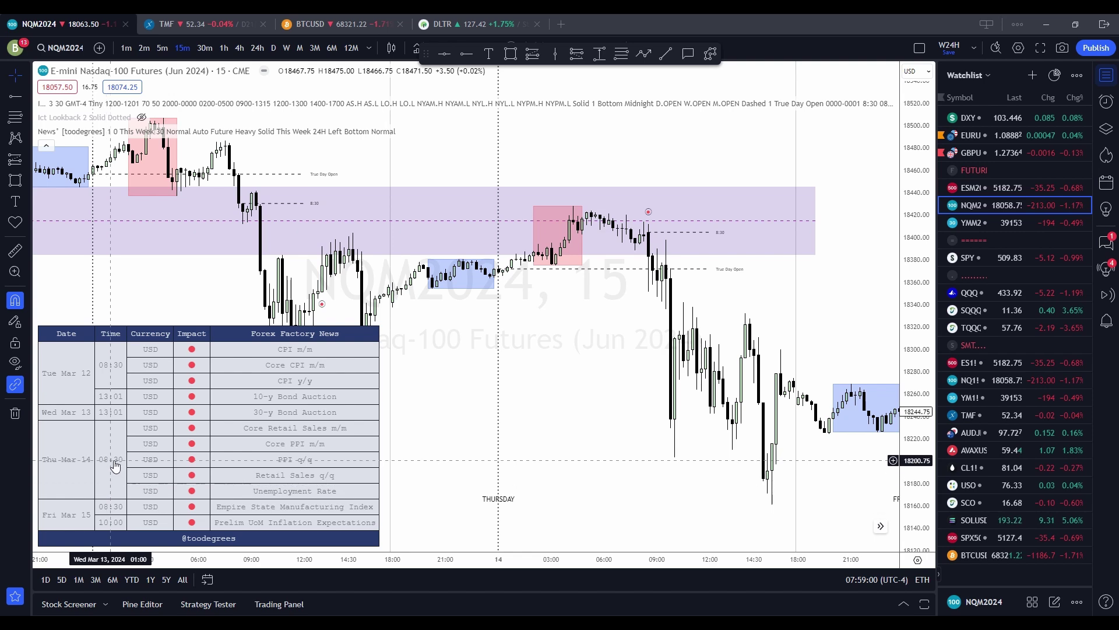
pyautogui.scroll(2, 676, 298)
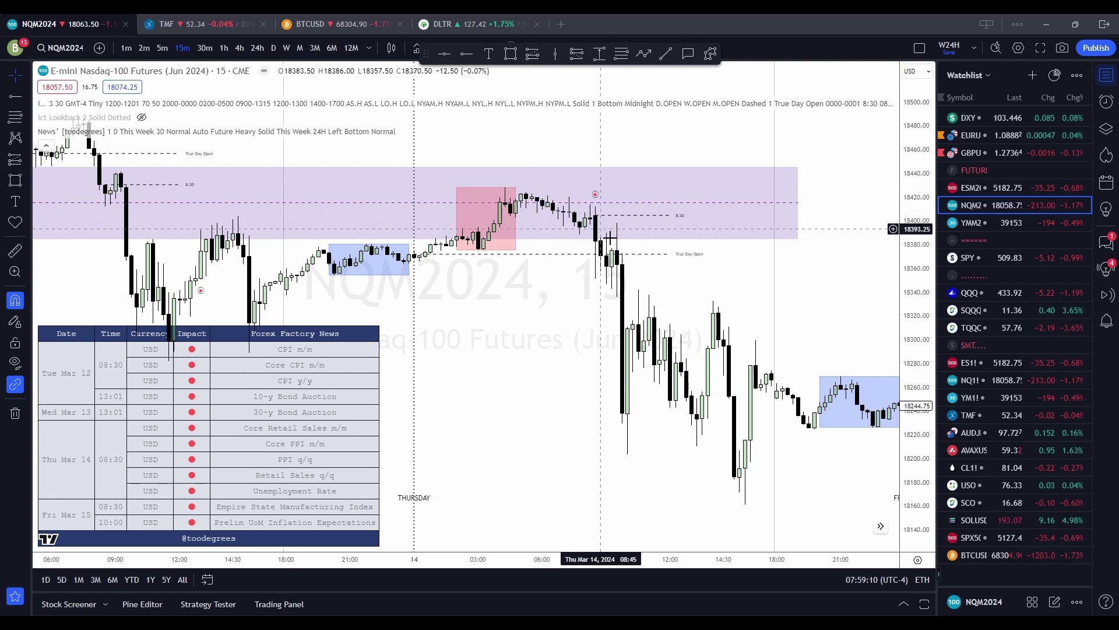
pyautogui.moveTo(574, 207)
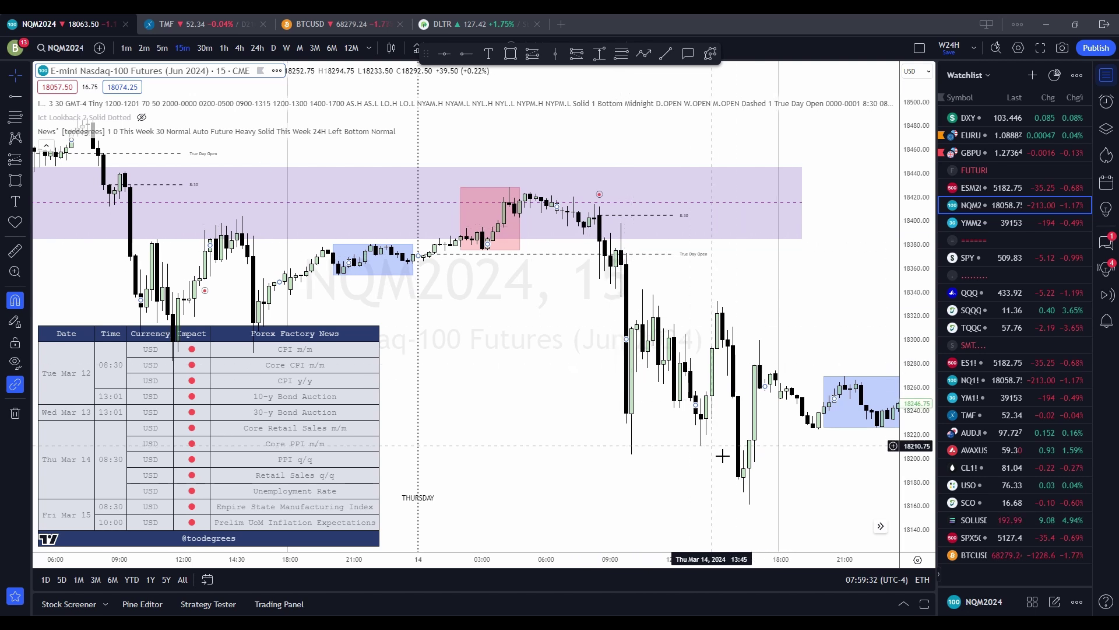
pyautogui.moveTo(714, 453); pyautogui.dragTo(676, 452)
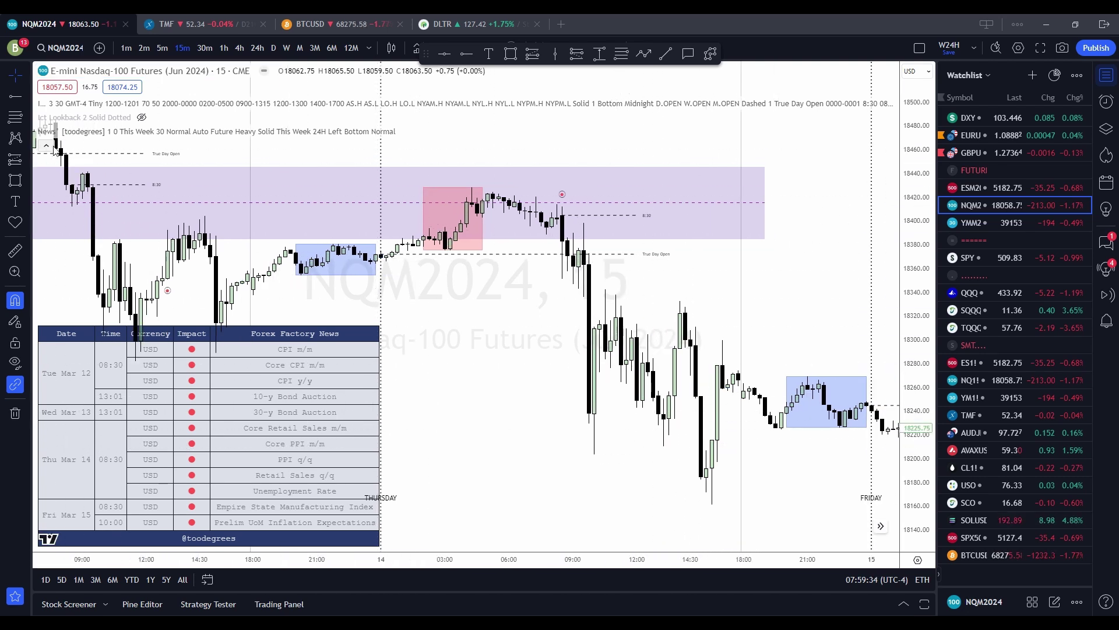
# Hide the News indicator, collapse the indicator legend and return to the 4-hour timeframe around the shaded zone.
pyautogui.click(406, 132)
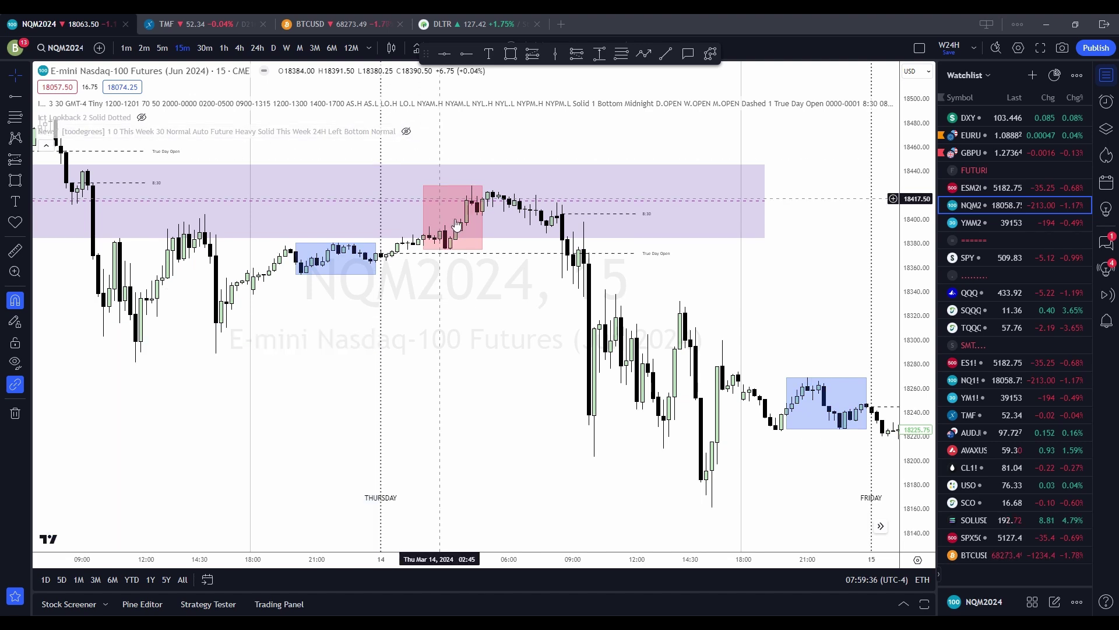
pyautogui.click(240, 48)
pyautogui.moveTo(809, 397); pyautogui.dragTo(267, 379)
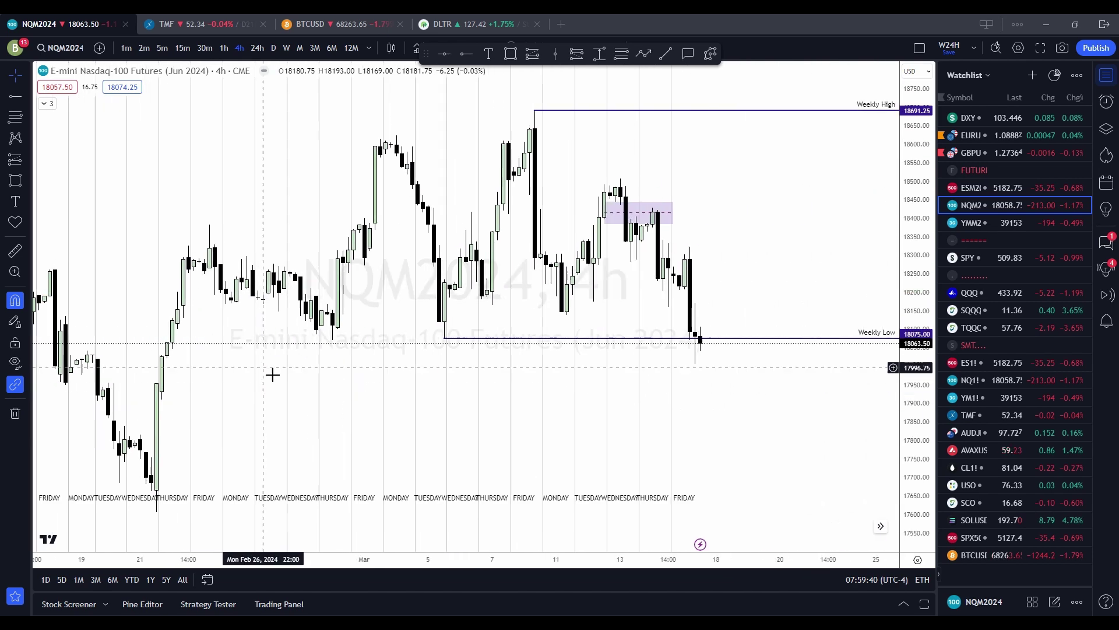
pyautogui.scroll(2, 593, 440)
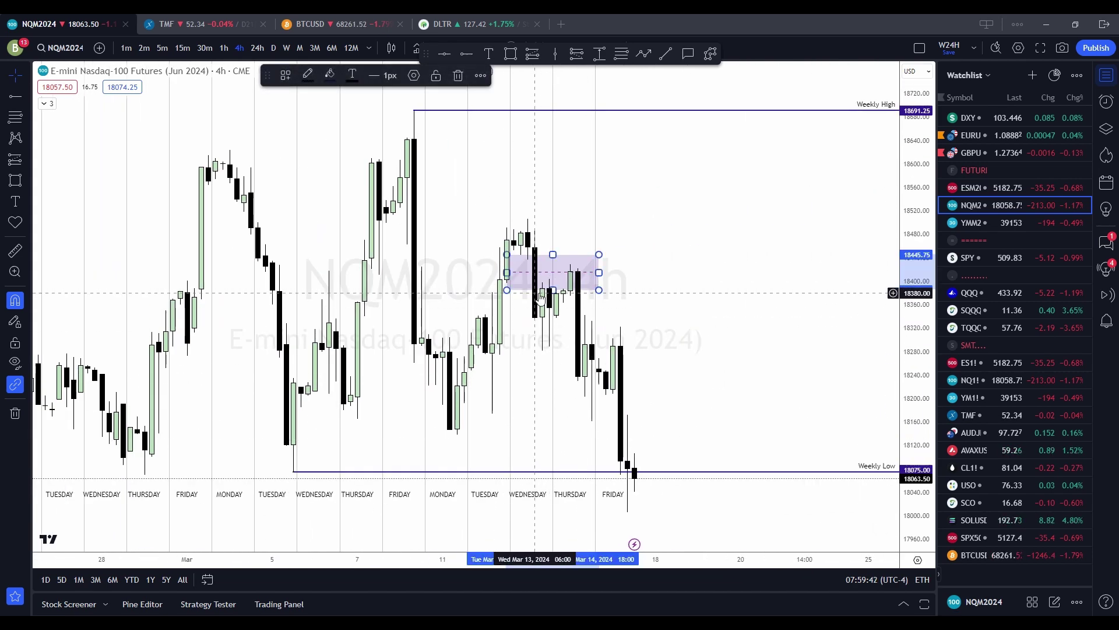
# Replace the small zone rectangle with a wider one starting at Friday, March 8, with its upper edge at about 18504.25.
pyautogui.press('Delete')
pyautogui.click(510, 53)
pyautogui.moveTo(391, 233)
pyautogui.mouseDown()
pyautogui.moveTo(425, 263)
pyautogui.moveTo(657, 253)
pyautogui.moveTo(691, 265)
pyautogui.mouseUp()
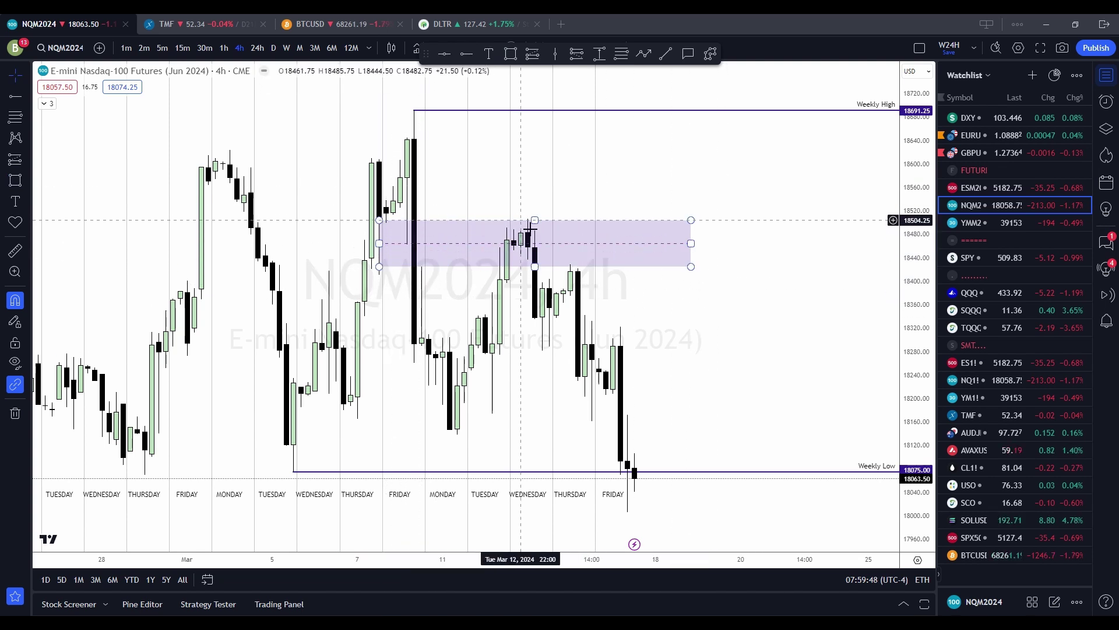
# Glance at the 15-minute chart and switch to the weekly timeframe to review the trading checklist.
pyautogui.click(181, 48)
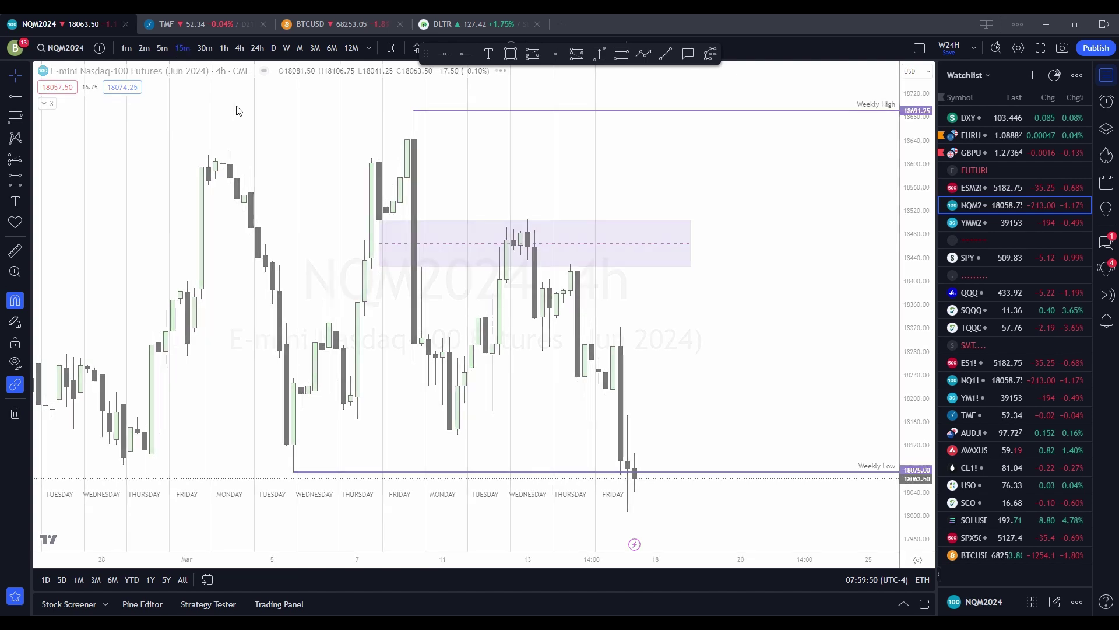
pyautogui.scroll(-3, 385, 210)
pyautogui.click(286, 48)
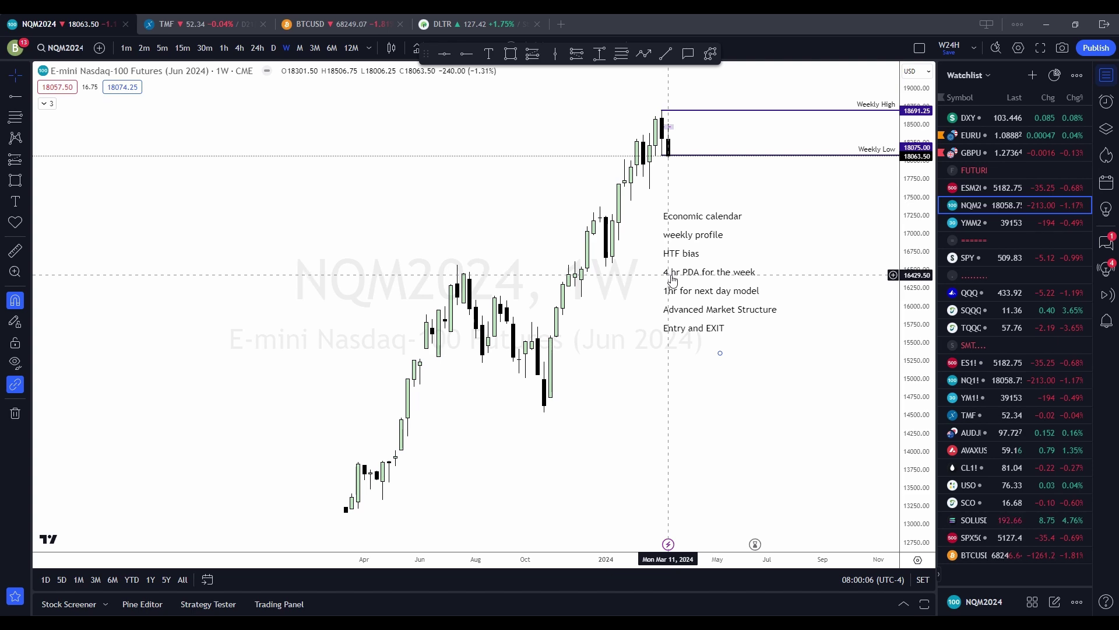
# Return to the 4-hour timeframe and examine the trading week around the redrawn shaded zone.
pyautogui.click(239, 48)
pyautogui.scroll(3, 565, 362)
pyautogui.moveTo(565, 362); pyautogui.dragTo(847, 362)
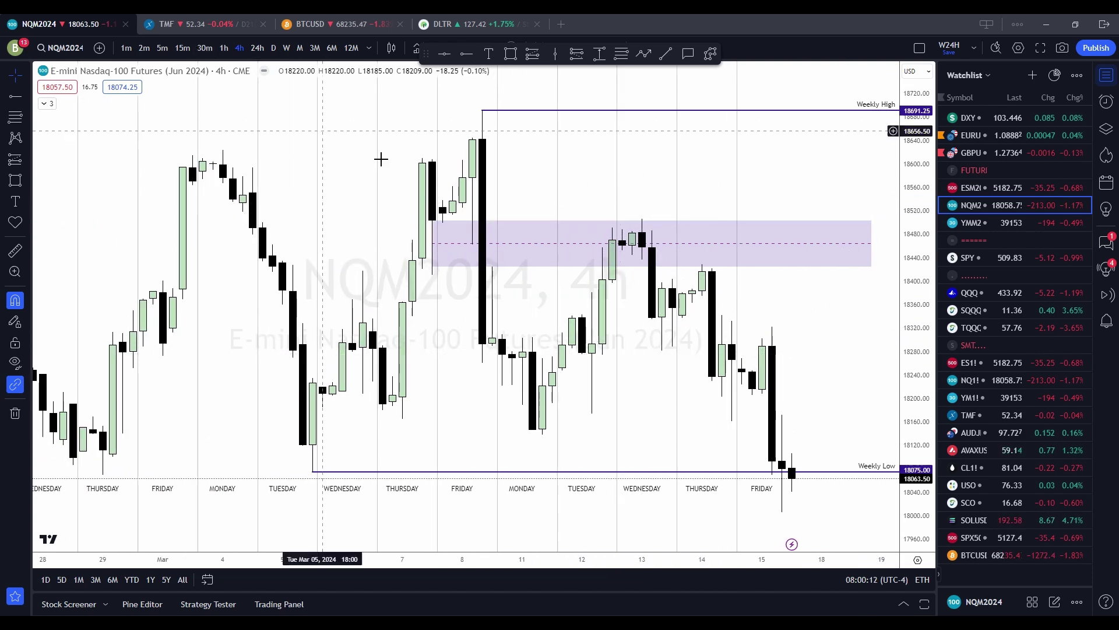
# Switch to the 15-minute timeframe and examine how Wednesday, March 13's sessions trade within the redrawn zone before the sell-off.
pyautogui.write('15')
pyautogui.press('Return')
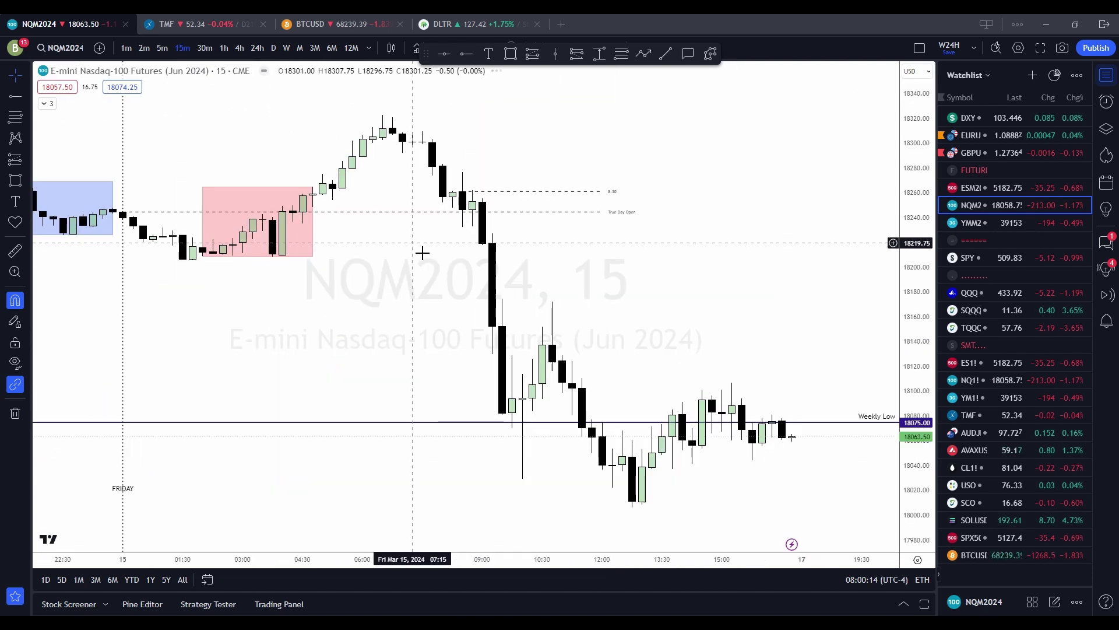
pyautogui.scroll(-3, 437, 292)
pyautogui.moveTo(458, 337); pyautogui.dragTo(740, 387)
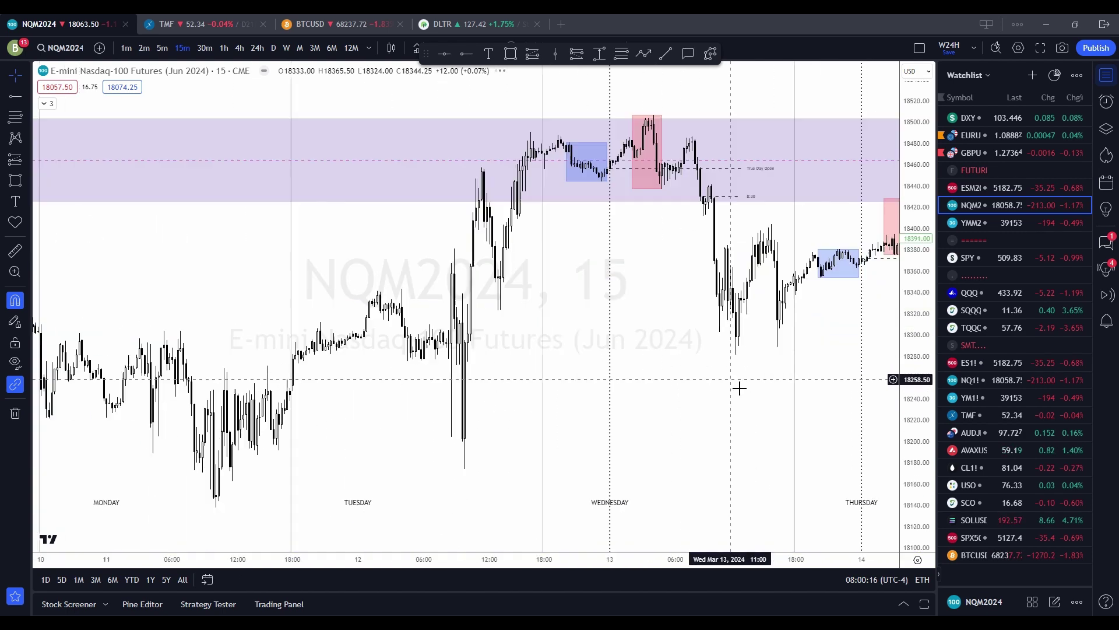
pyautogui.scroll(3, 580, 379)
pyautogui.moveTo(580, 379); pyautogui.dragTo(737, 387)
pyautogui.scroll(3, 739, 390)
pyautogui.scroll(2, 642, 263)
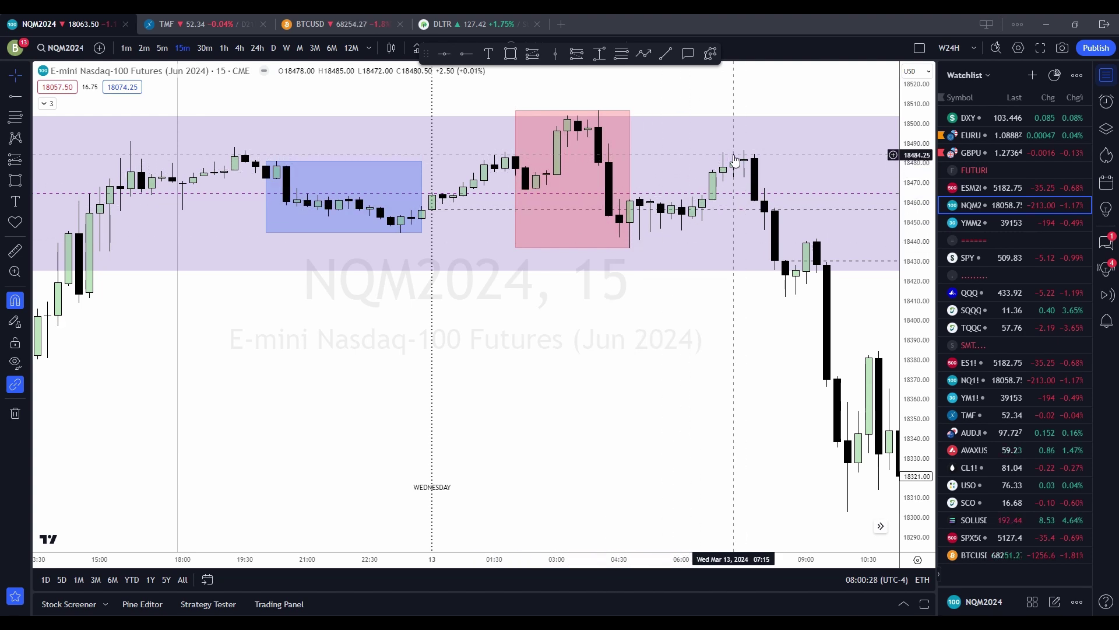
pyautogui.hscroll(5, 739, 190)
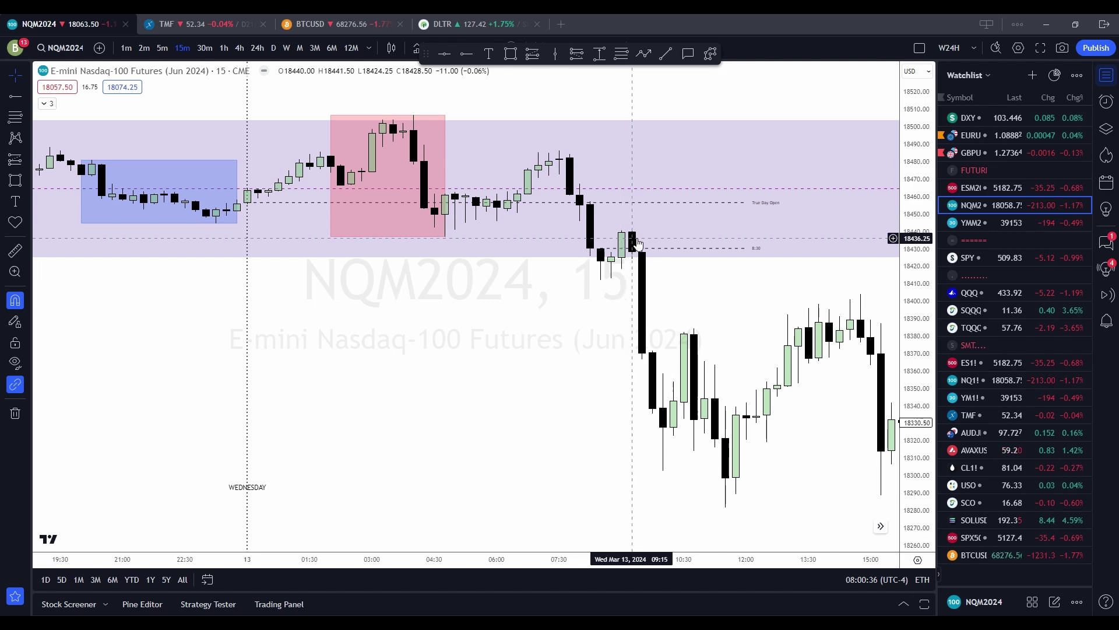
pyautogui.scroll(-5, 547, 322)
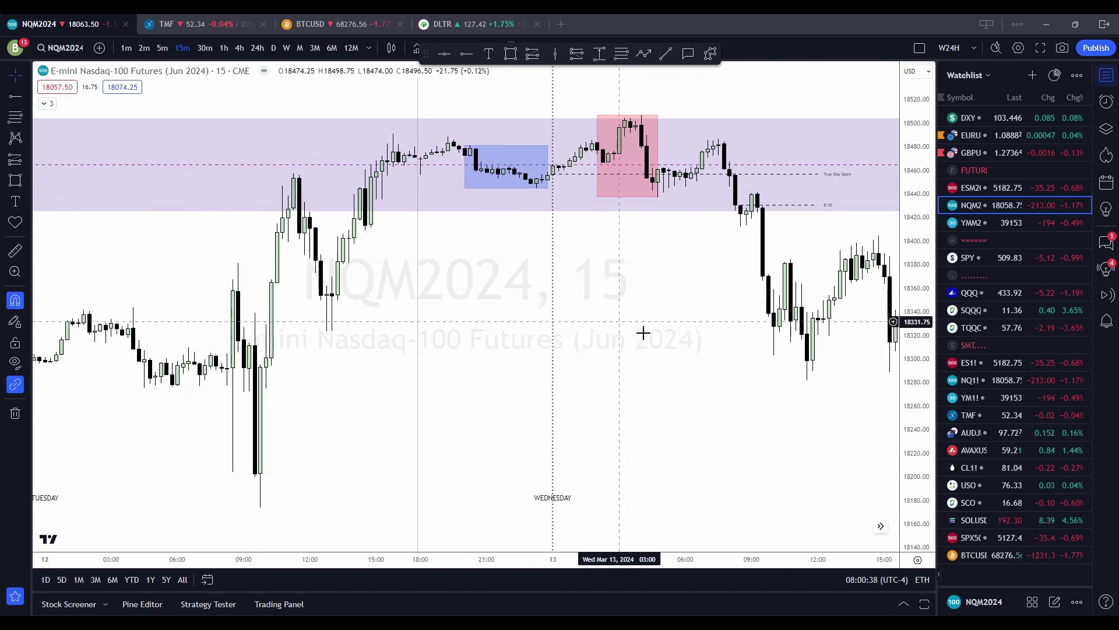
# Draw a Fib retracement over Wednesday's sell-off, from the swing high at 18441.50 to about 18289.50, and bring Thursday's session into view.
pyautogui.moveTo(644, 330); pyautogui.dragTo(467, 305)
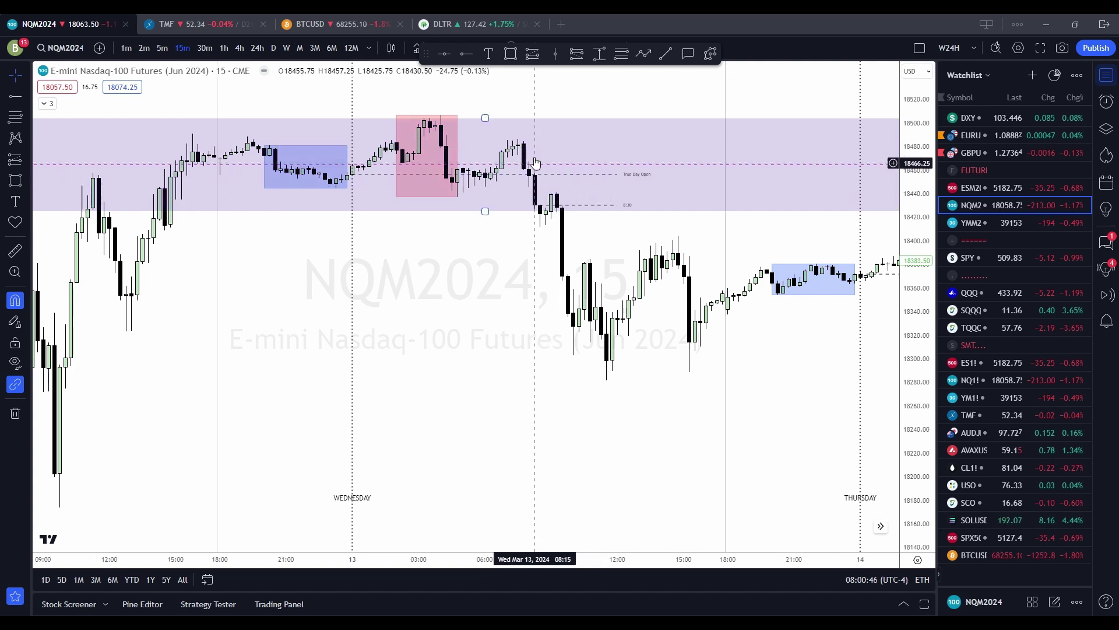
pyautogui.click(622, 54)
pyautogui.click(564, 196)
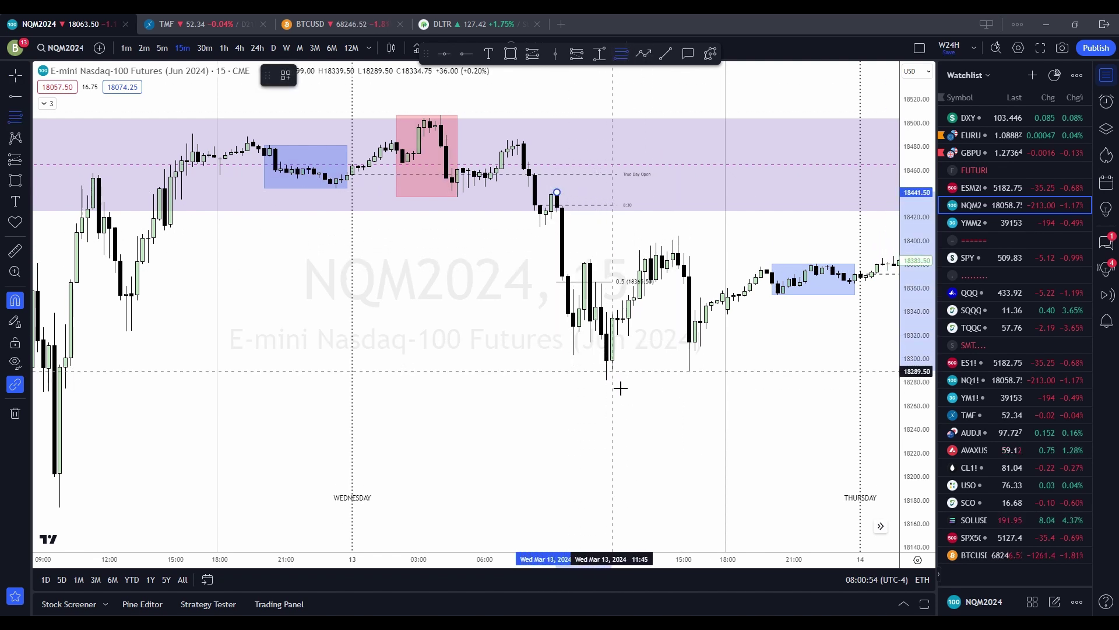
pyautogui.click(616, 379)
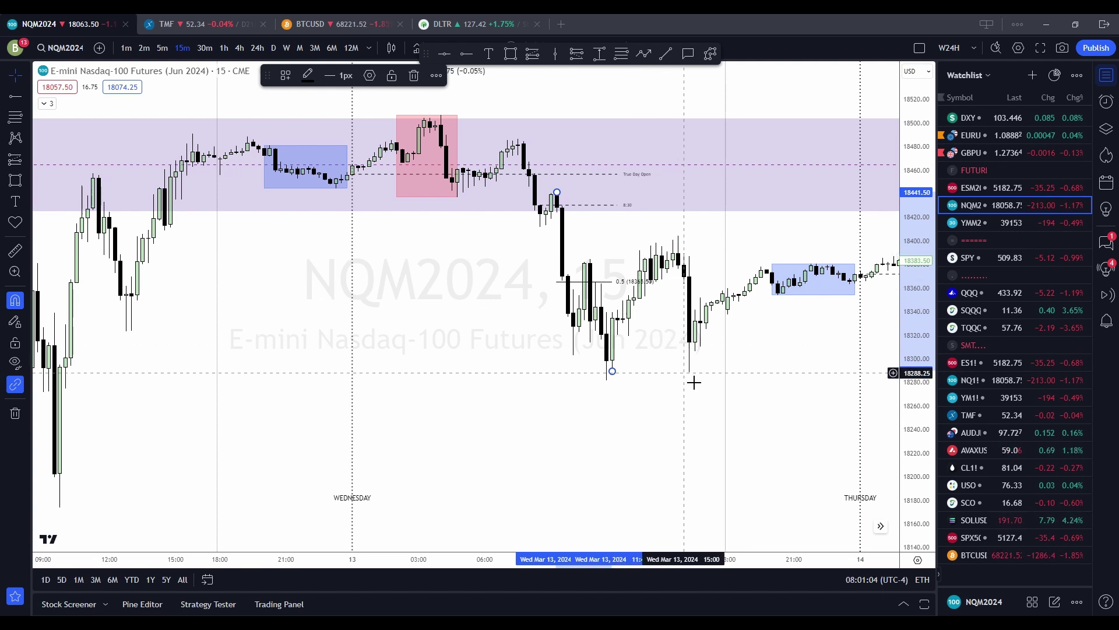
pyautogui.moveTo(701, 383)
pyautogui.mouseDown()
pyautogui.moveTo(695, 420)
pyautogui.moveTo(483, 410)
pyautogui.mouseUp()
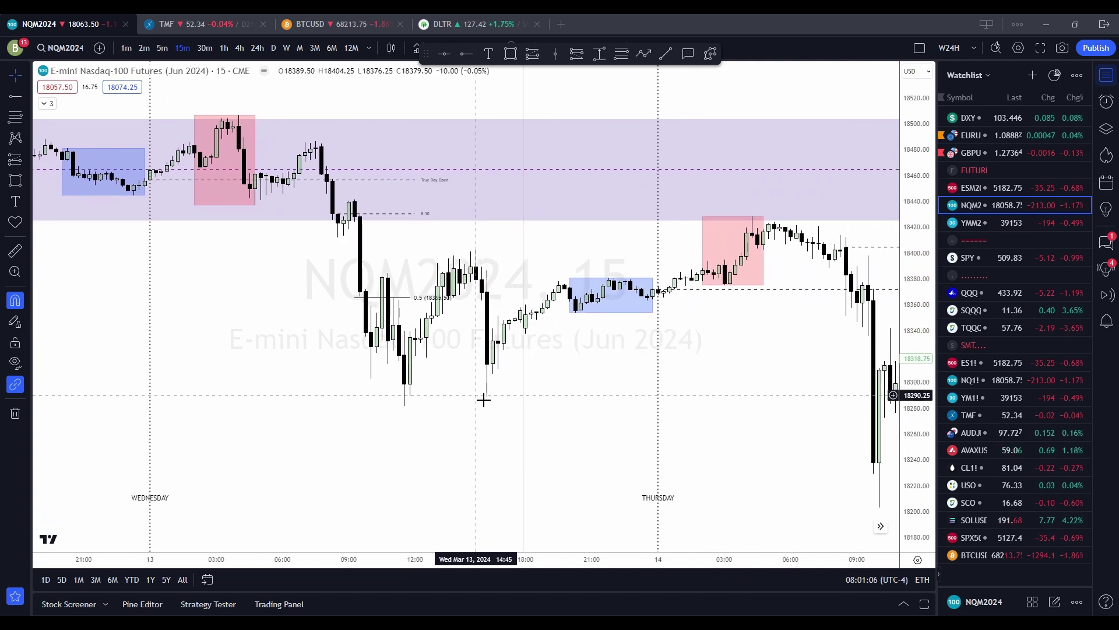
pyautogui.moveTo(752, 420); pyautogui.dragTo(681, 418)
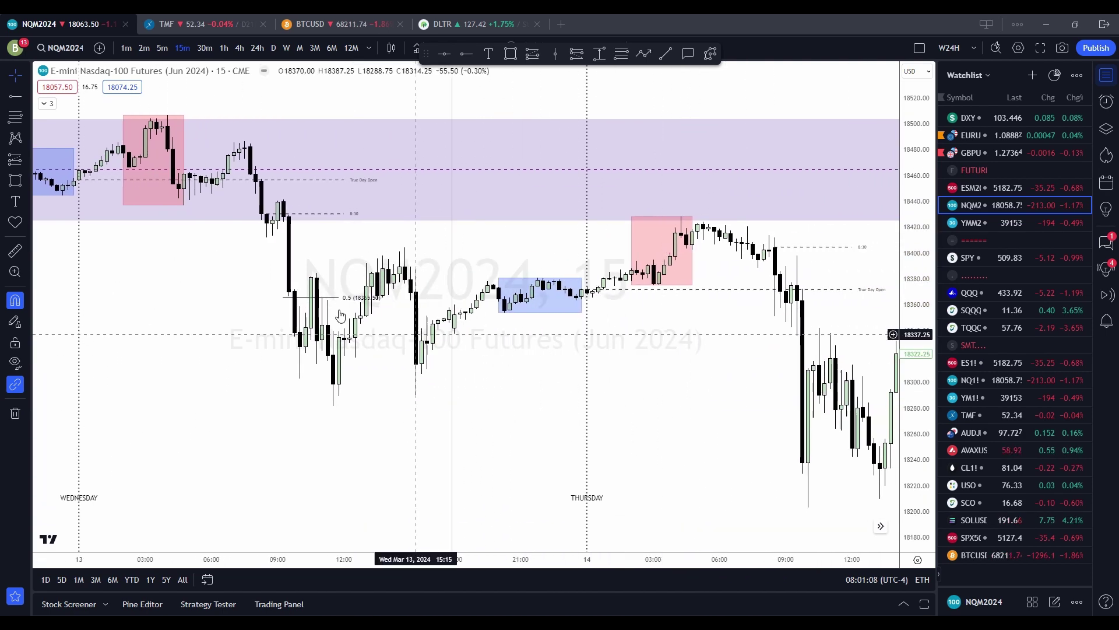
# Delete the Fib retracement over Wednesday's sell-off and, on the 1-hour timeframe, the old shaded zone.
pyautogui.click(305, 302)
pyautogui.click(415, 76)
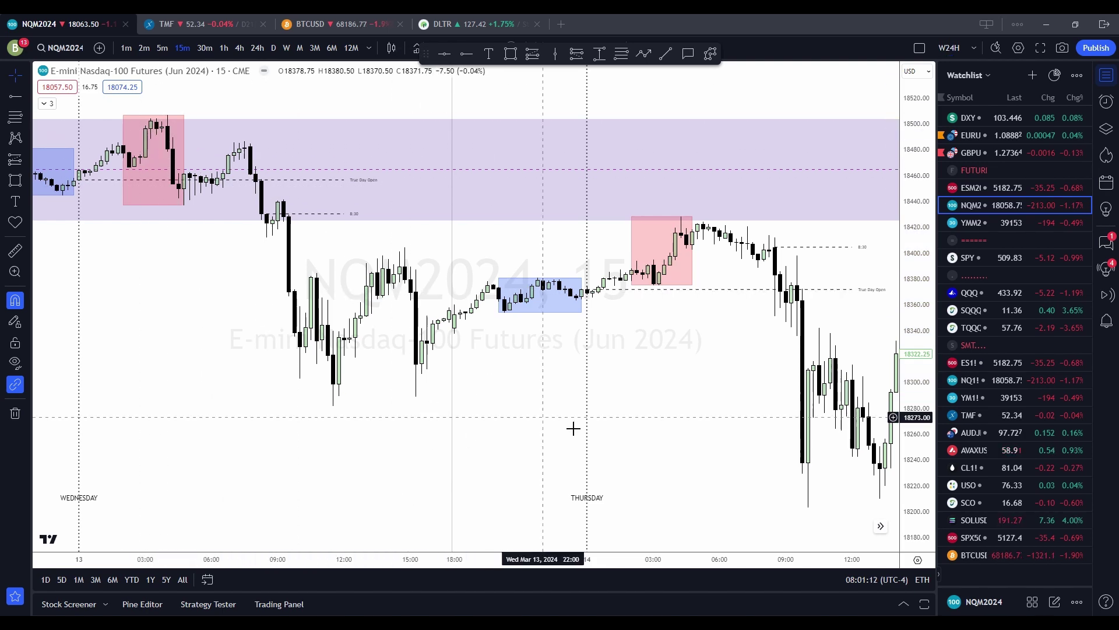
pyautogui.click(223, 49)
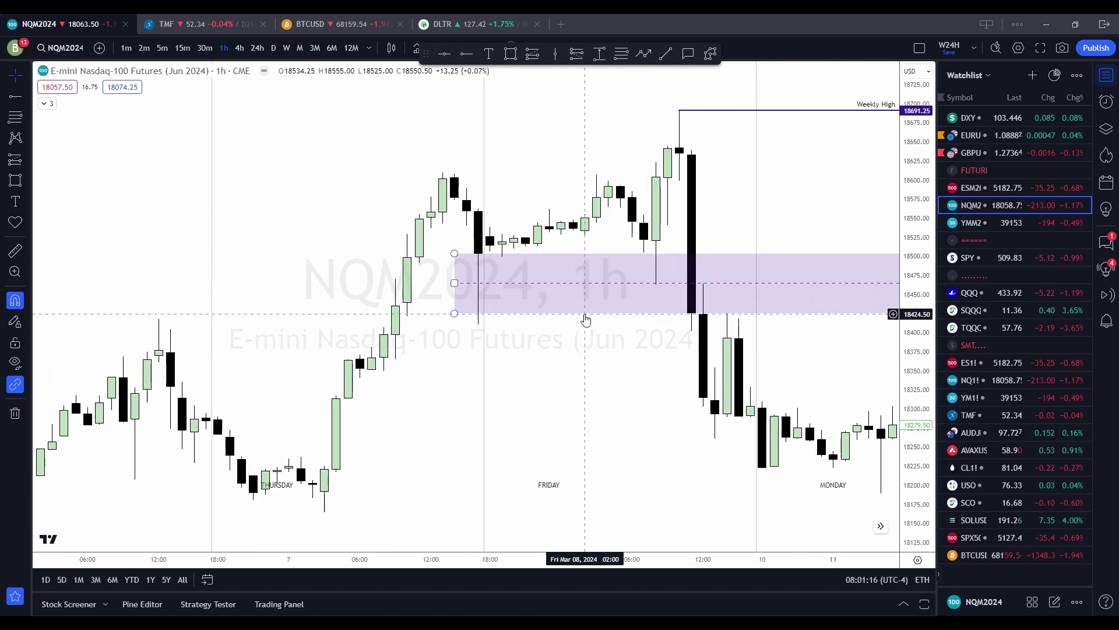
pyautogui.press('Delete')
# Draw a shaded rectangle over Wednesday's 1-hour sell-off from 18457.75 to about 18384.50 and extend it to the end of Thursday.
pyautogui.moveTo(662, 374); pyautogui.dragTo(252, 356)
pyautogui.scroll(-3, 268, 361)
pyautogui.moveTo(668, 350); pyautogui.dragTo(234, 311)
pyautogui.scroll(-3, 680, 405)
pyautogui.moveTo(679, 405); pyautogui.dragTo(327, 369)
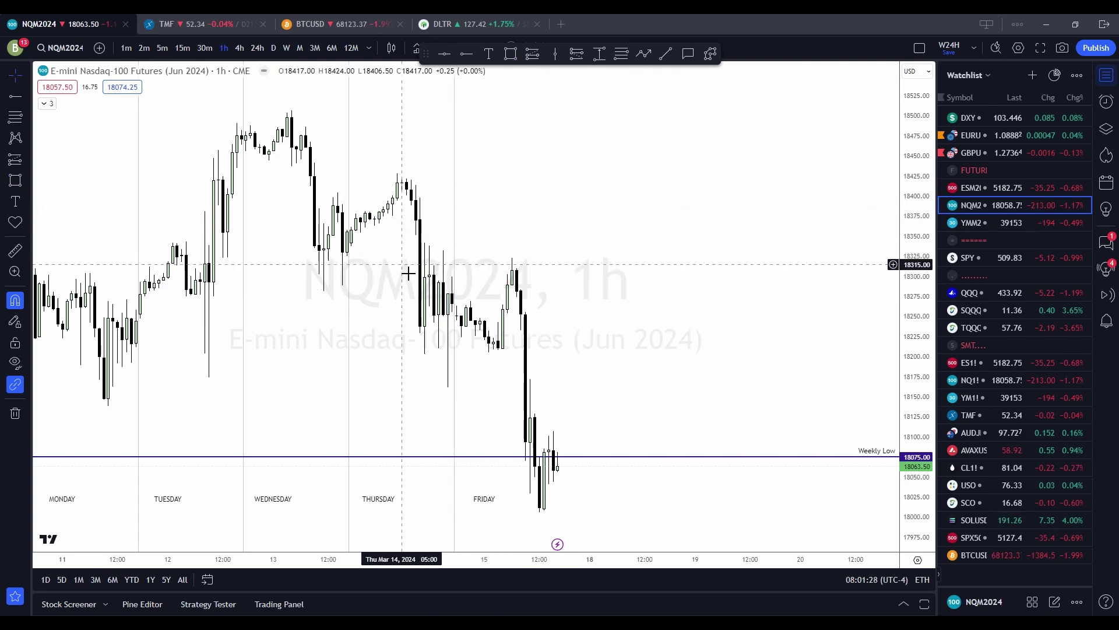
pyautogui.moveTo(411, 300); pyautogui.dragTo(298, 337)
pyautogui.scroll(3, 563, 361)
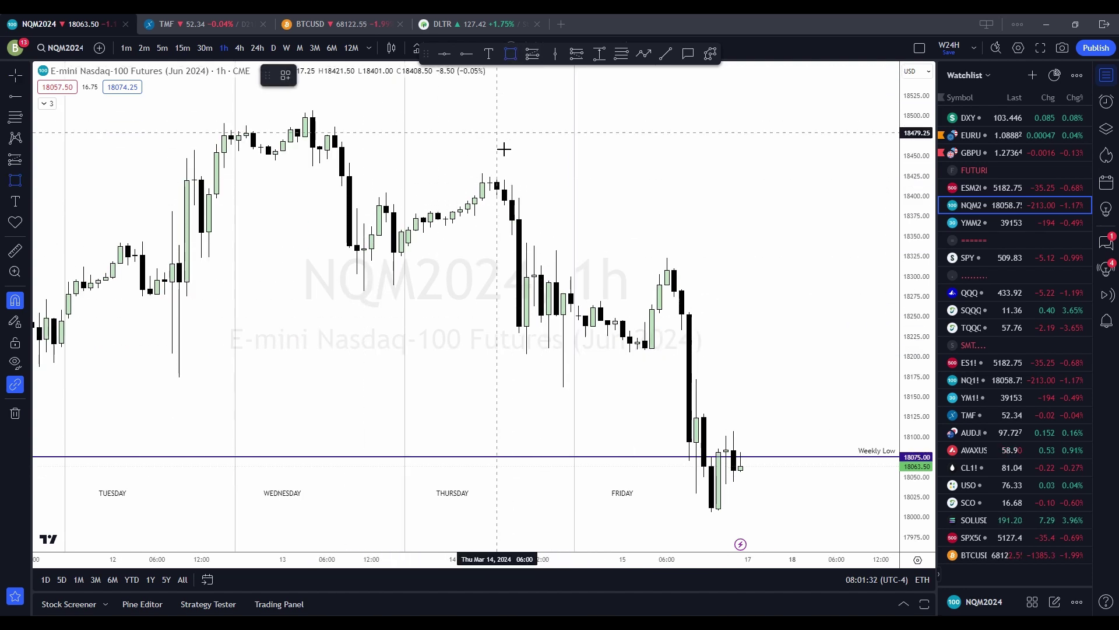
pyautogui.click(336, 157)
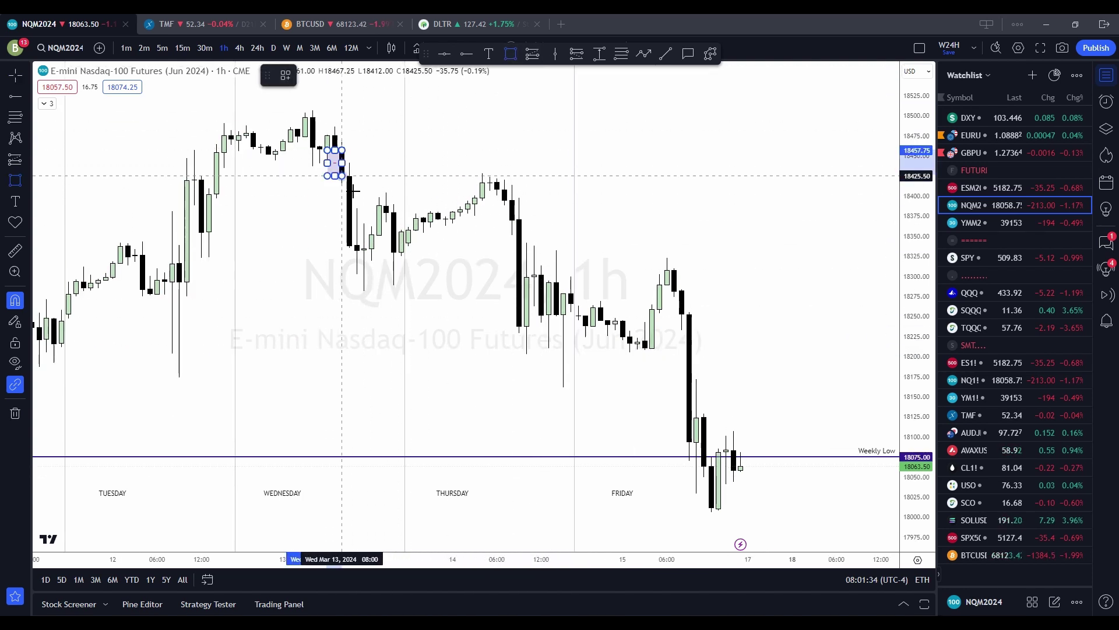
pyautogui.click(358, 208)
pyautogui.moveTo(358, 179); pyautogui.dragTo(585, 179)
pyautogui.moveTo(460, 320); pyautogui.dragTo(610, 320)
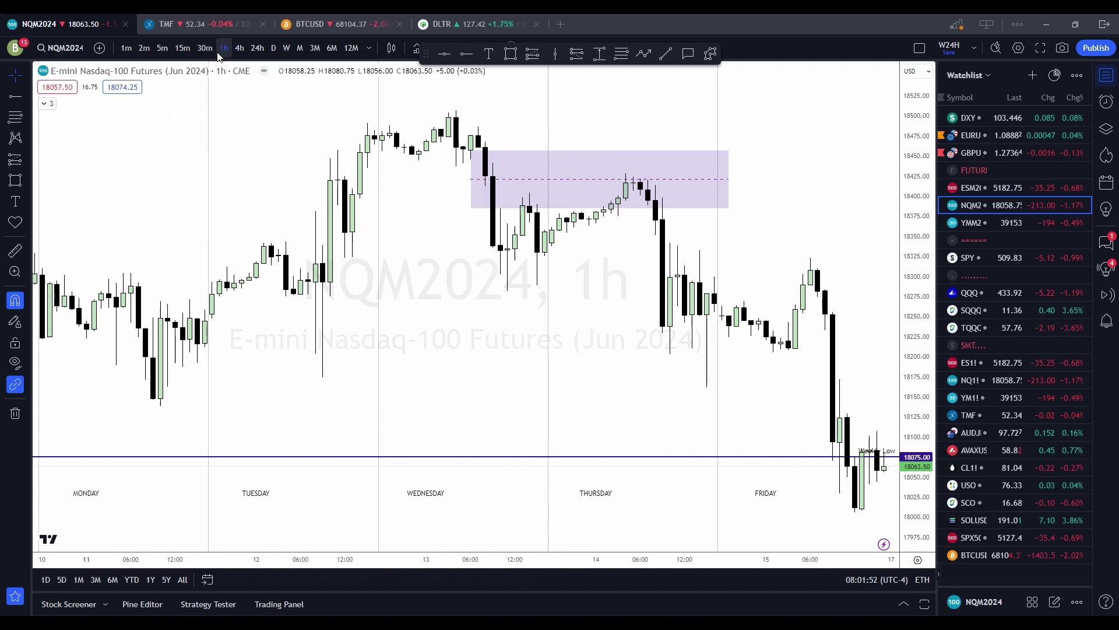
# Switch to the 5-minute timeframe and examine how Thursday, March 14's overnight and early-morning sessions trade within the shaded zone.
pyautogui.click(163, 49)
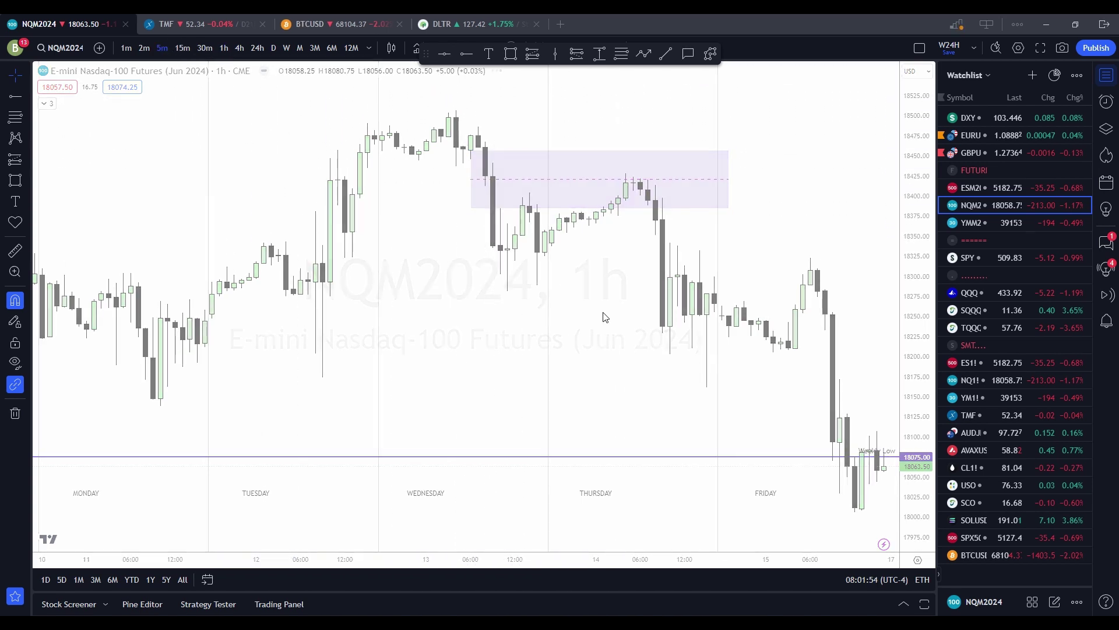
pyautogui.scroll(5, 603, 318)
pyautogui.hscroll(-10, 599, 350)
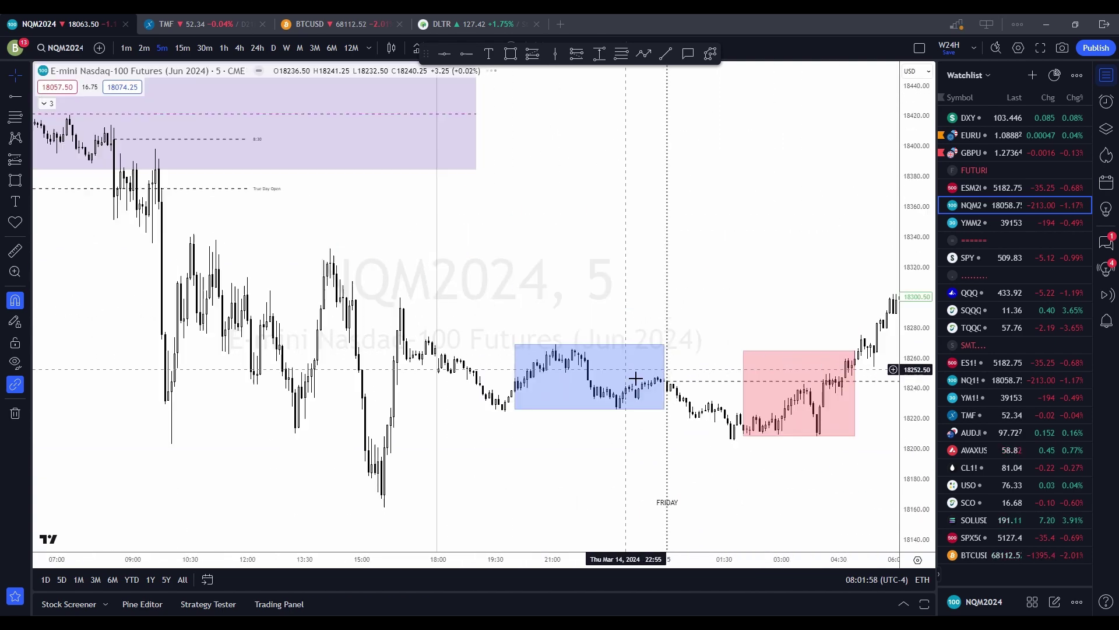
pyautogui.scroll(-5, 530, 391)
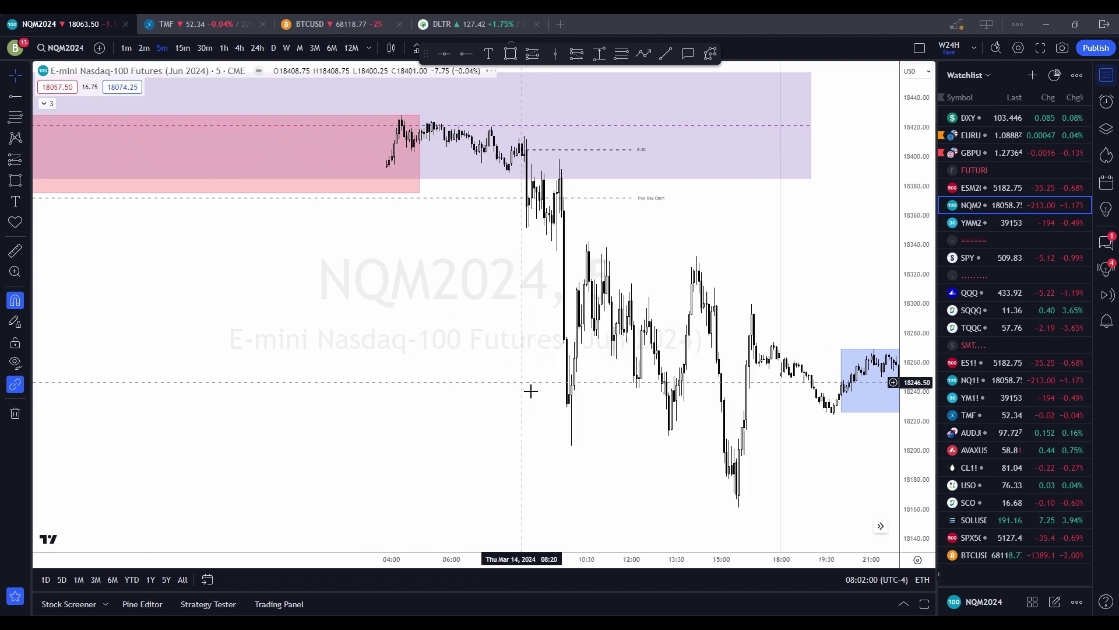
pyautogui.scroll(5, 549, 385)
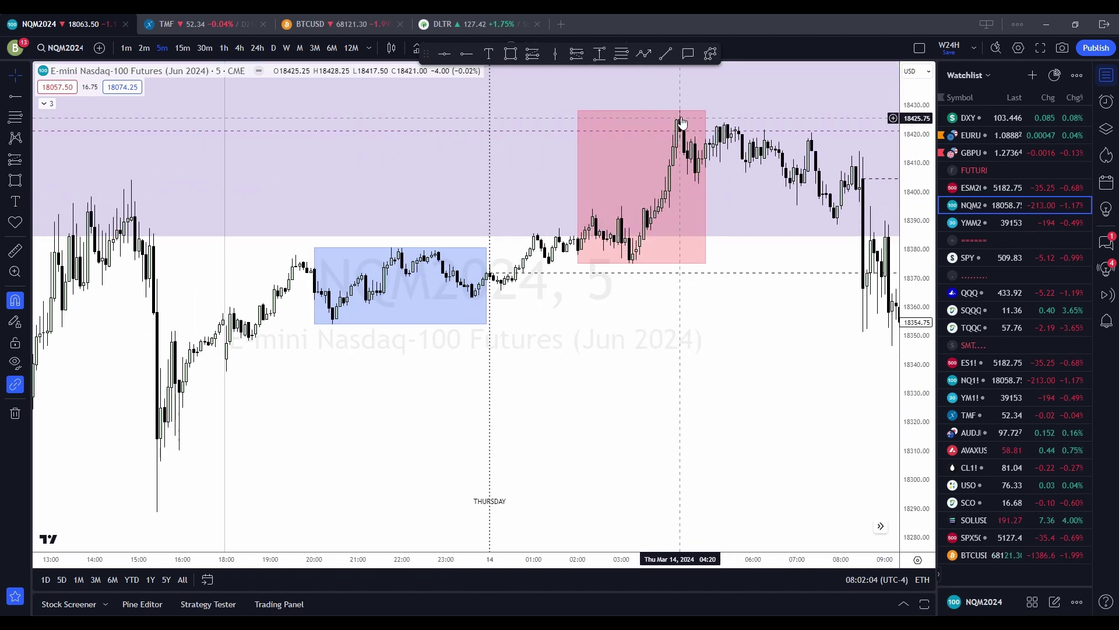
pyautogui.moveTo(682, 125); pyautogui.dragTo(553, 239)
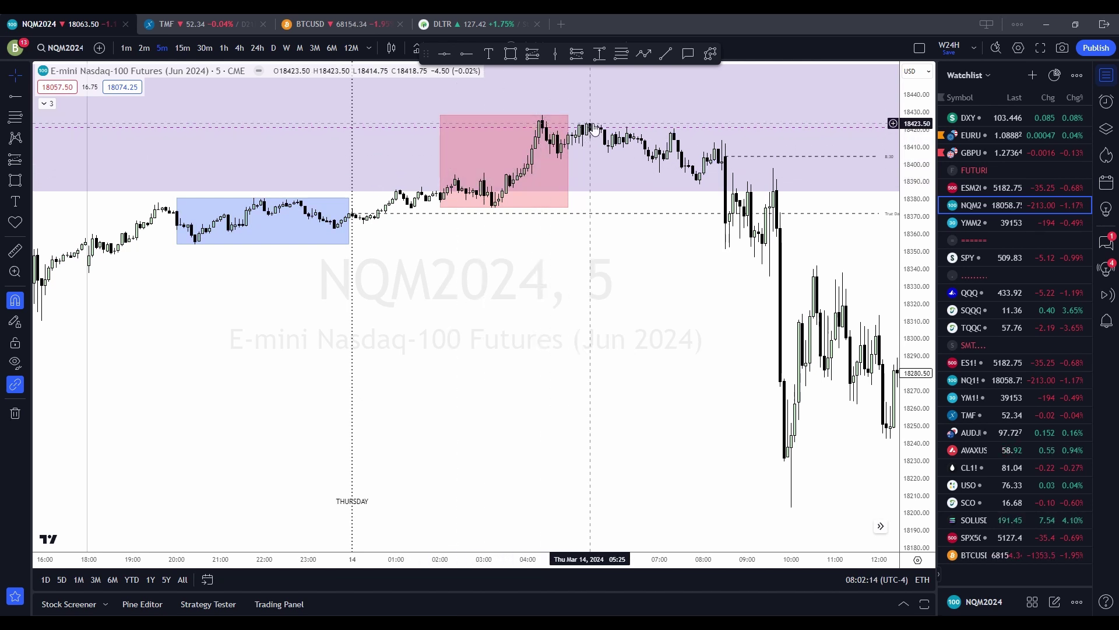
pyautogui.scroll(3, 657, 254)
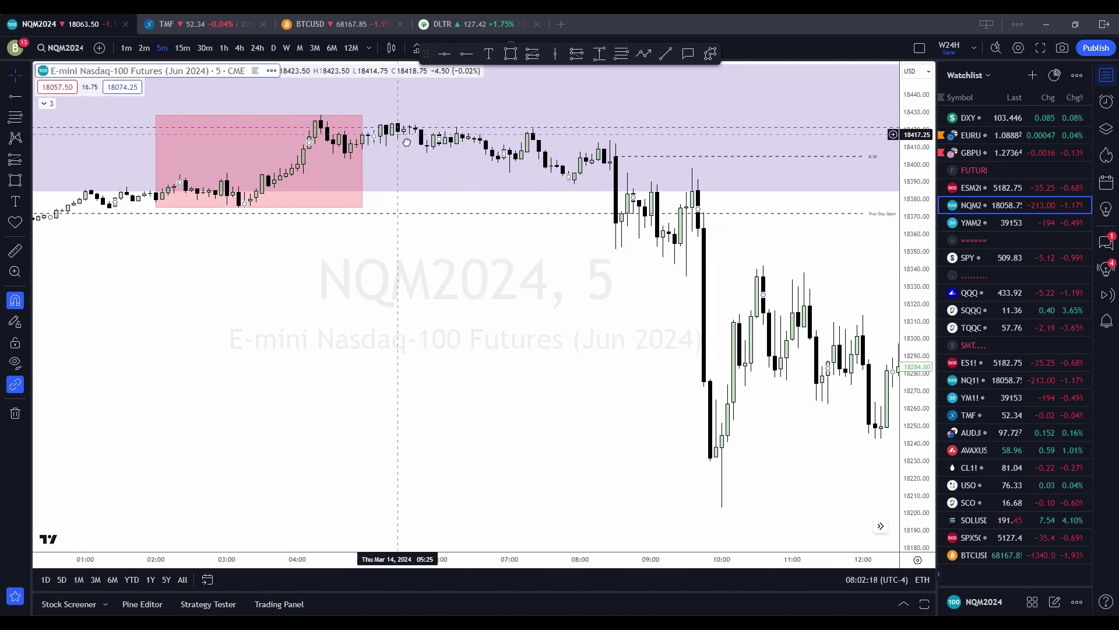
pyautogui.scroll(3, 820, 363)
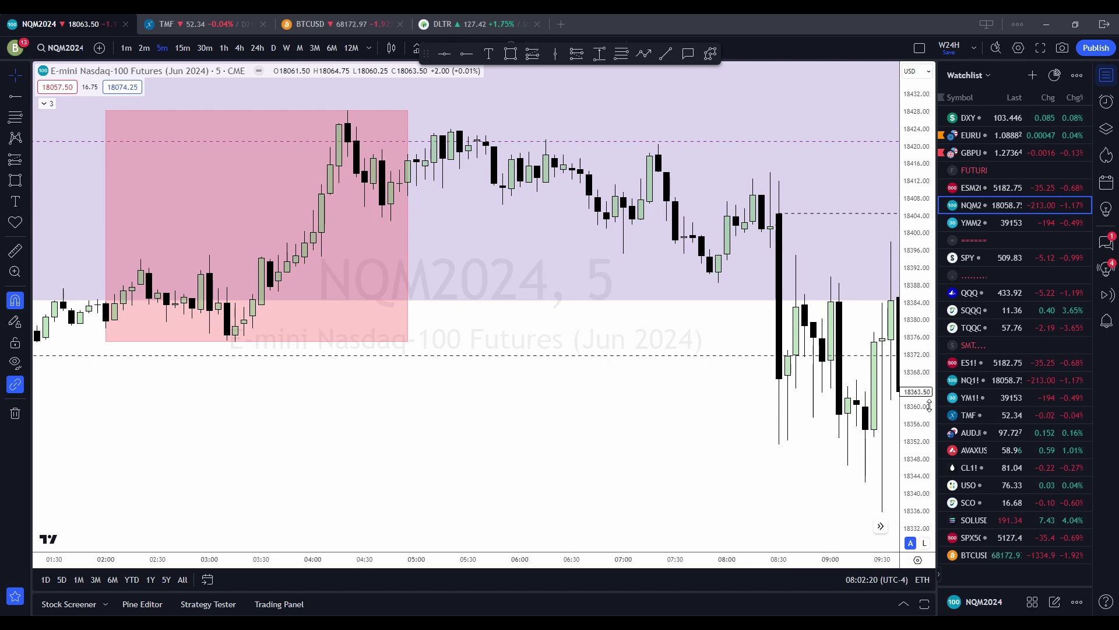
pyautogui.moveTo(664, 317); pyautogui.dragTo(670, 470)
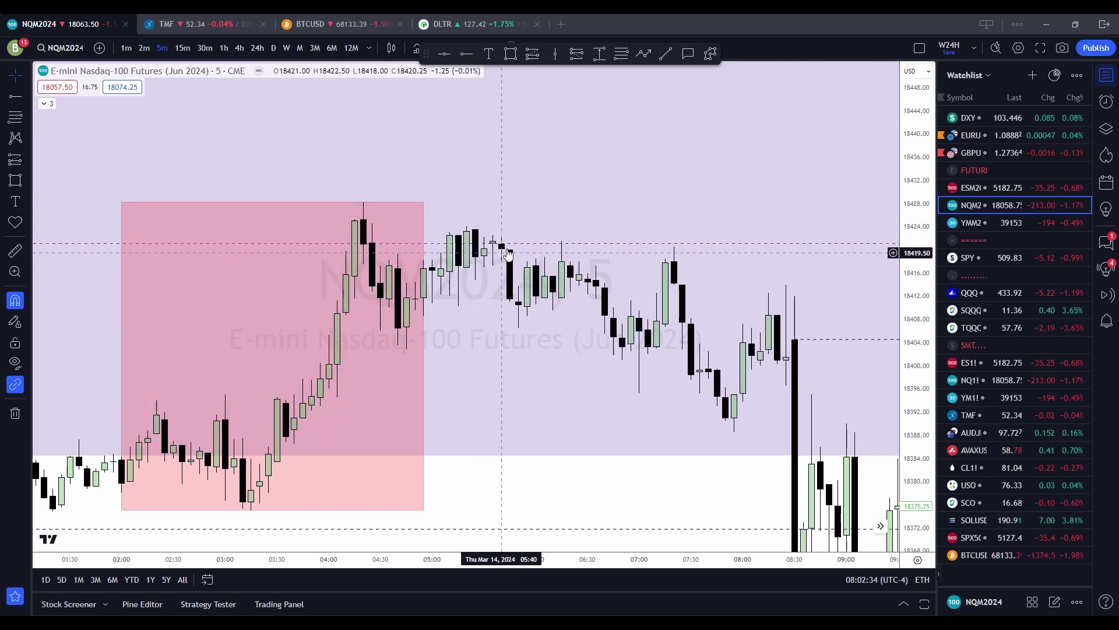
pyautogui.moveTo(623, 402); pyautogui.dragTo(529, 382)
pyautogui.scroll(-5, 525, 380)
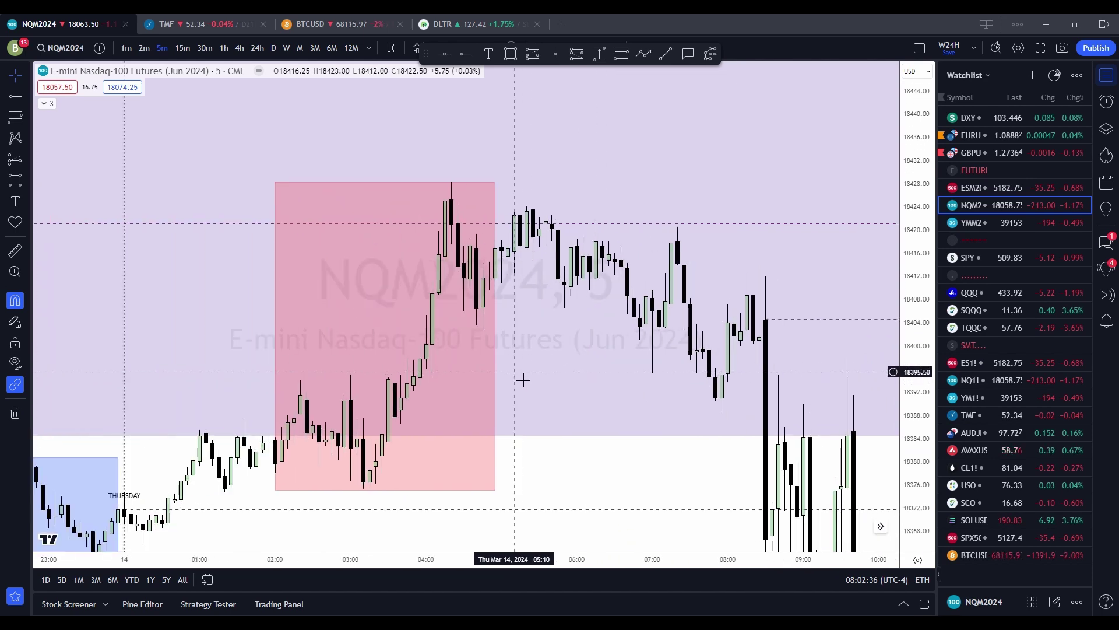
# Draw a horizontal trend line at 18424.00 from the swing high just after Thursday's red session box and extend it to about 08:20.
pyautogui.moveTo(642, 422); pyautogui.dragTo(465, 366)
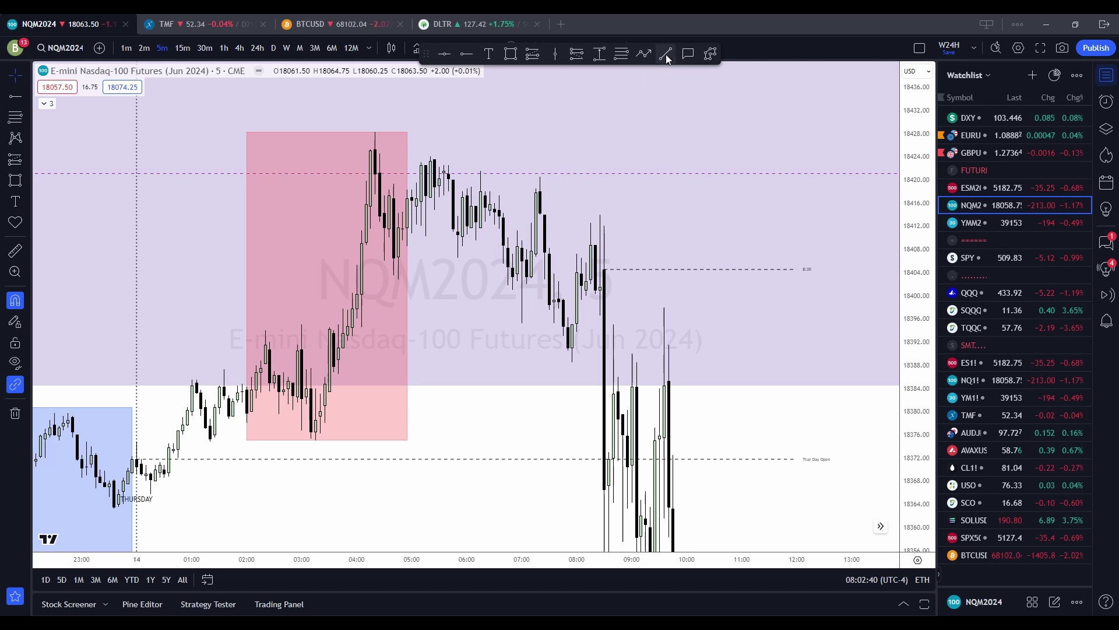
pyautogui.click(512, 157)
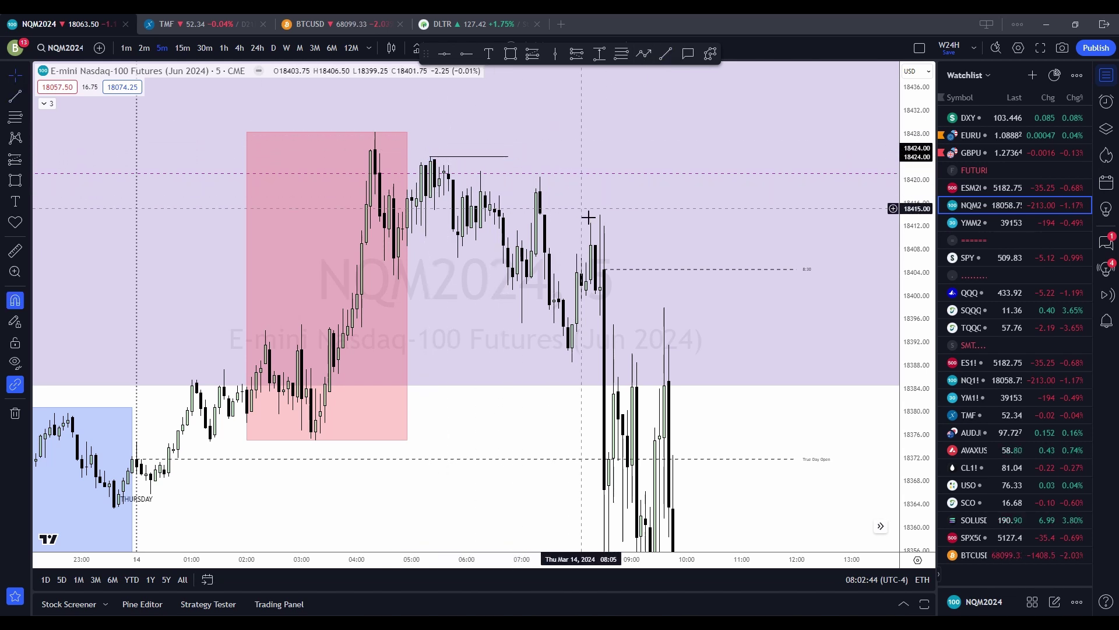
pyautogui.click(509, 157)
pyautogui.moveTo(509, 156); pyautogui.dragTo(595, 156)
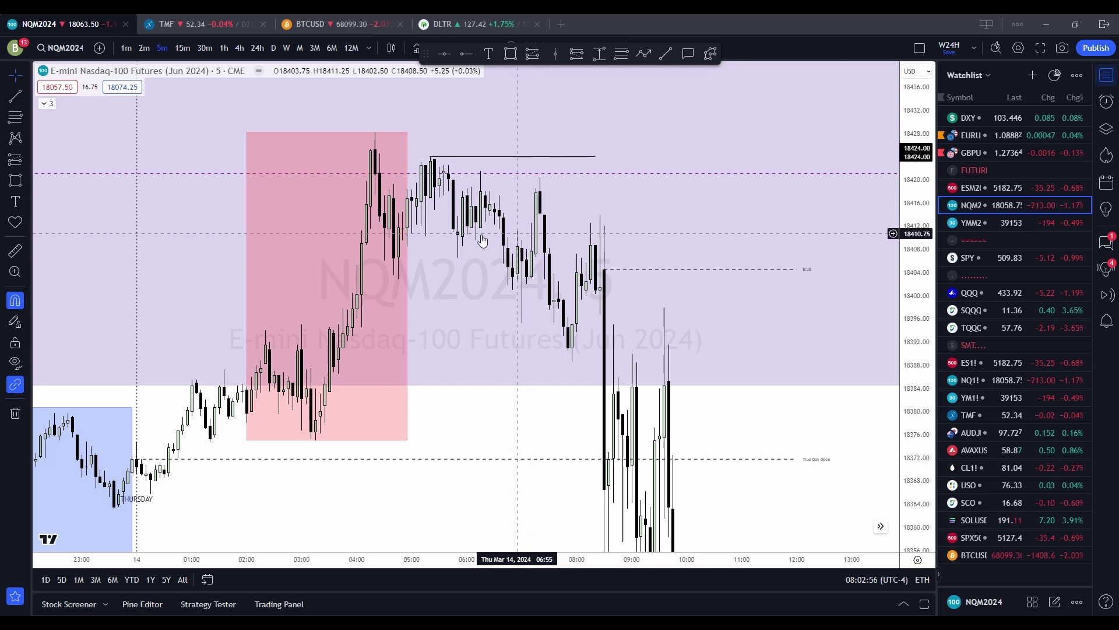
# Temporarily show the news indicator to check Thursday's scheduled releases, then hide it and collapse the indicator list.
pyautogui.click(47, 103)
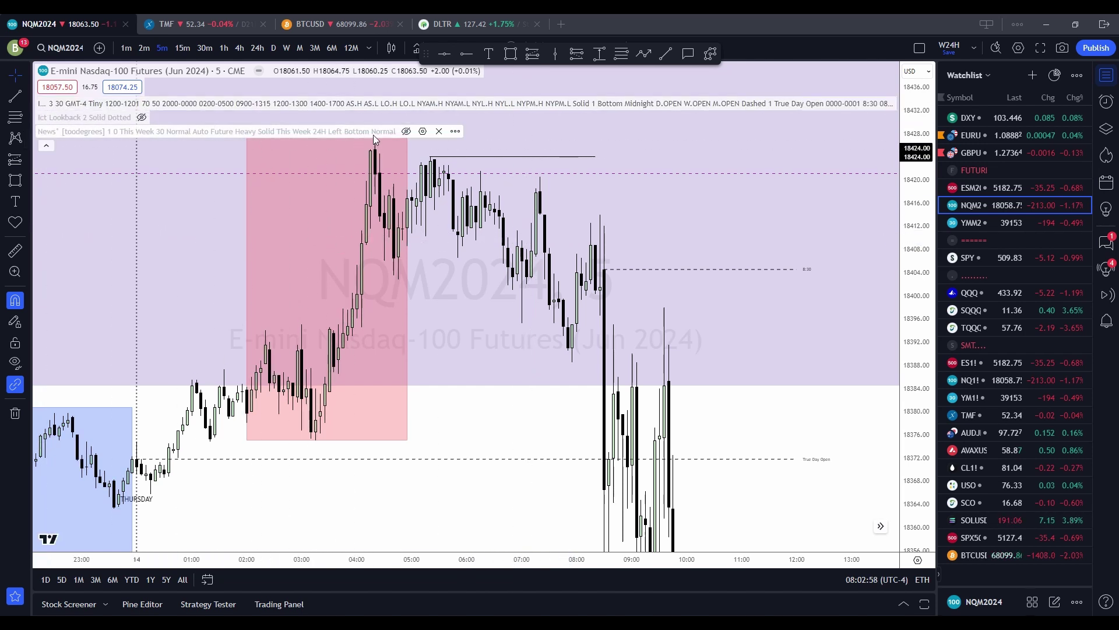
pyautogui.click(407, 131)
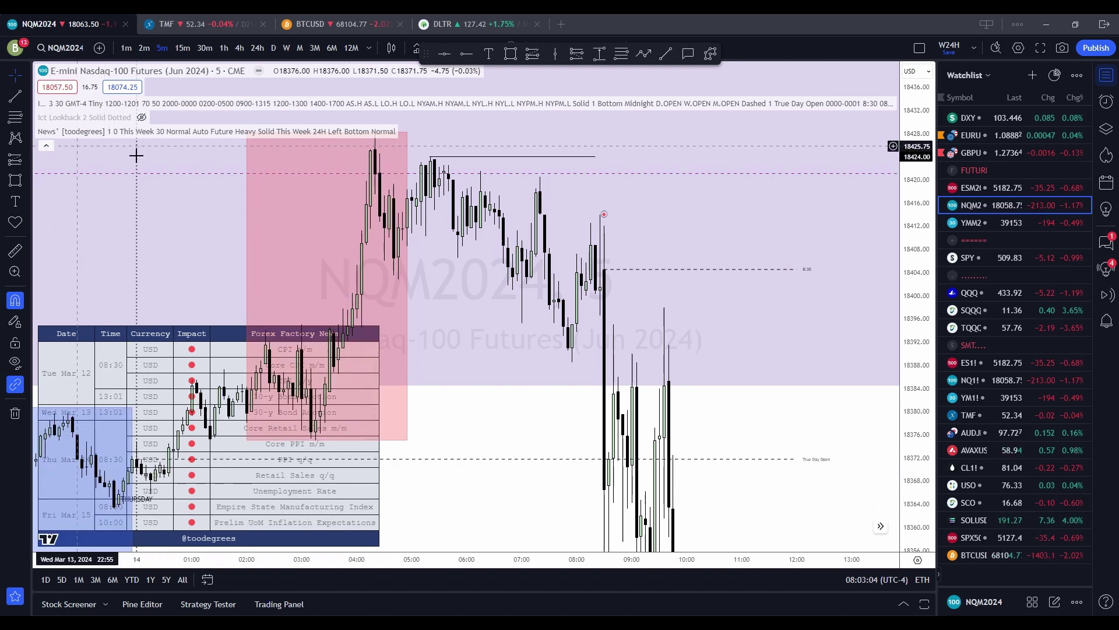
pyautogui.click(407, 131)
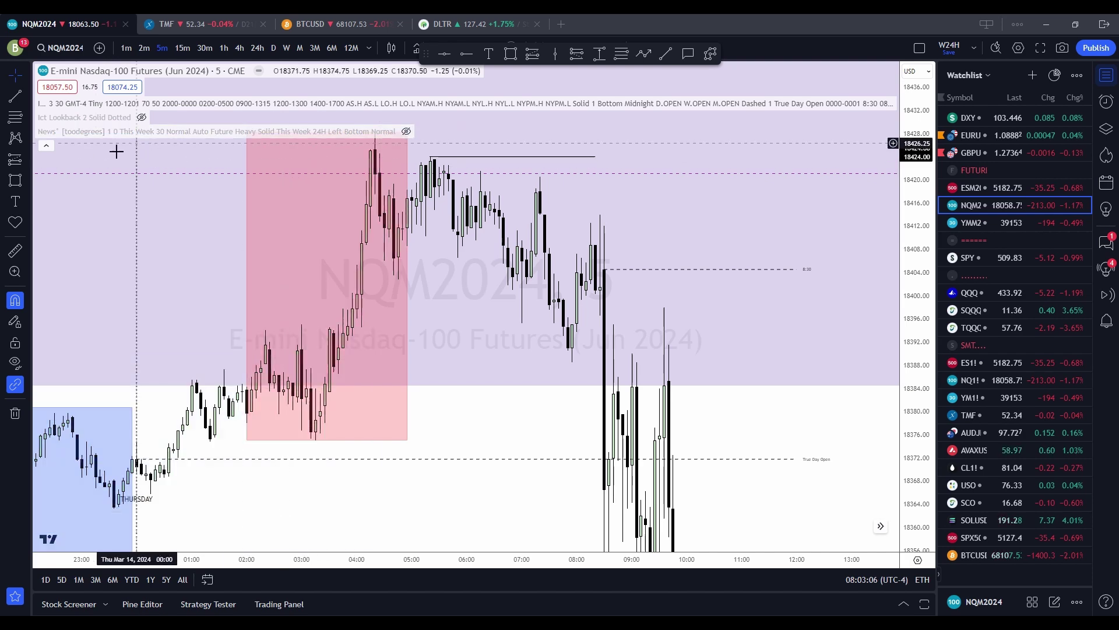
pyautogui.click(46, 146)
# Examine Thursday's 5-minute candles between the 18424.00 line and the 8:30 open level.
pyautogui.scroll(2, 602, 357)
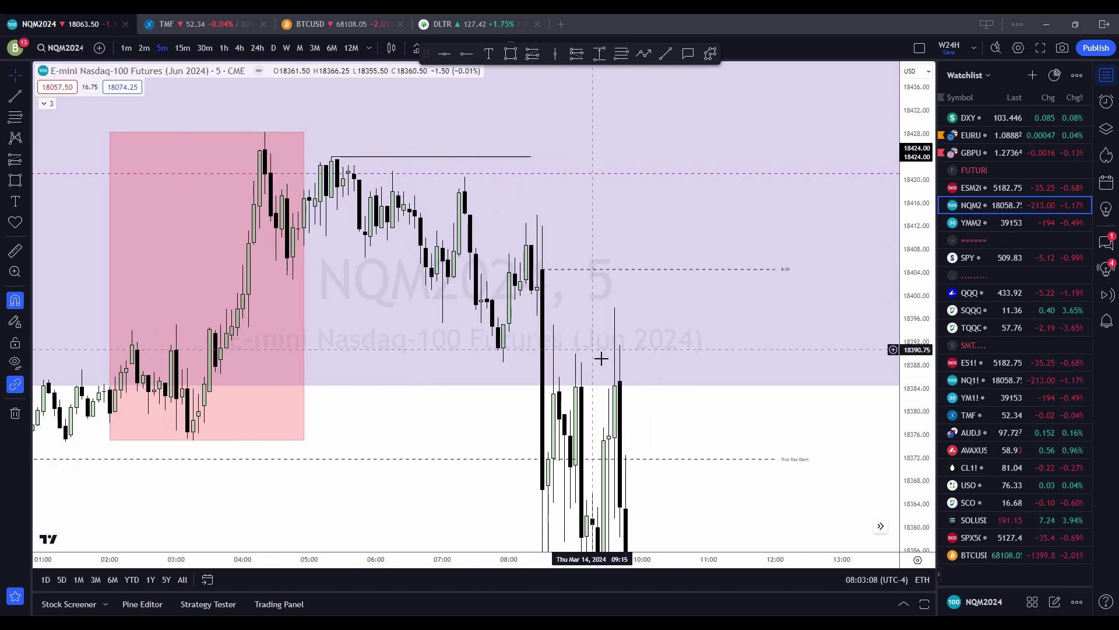
pyautogui.moveTo(602, 358); pyautogui.dragTo(785, 340)
pyautogui.scroll(3, 770, 350)
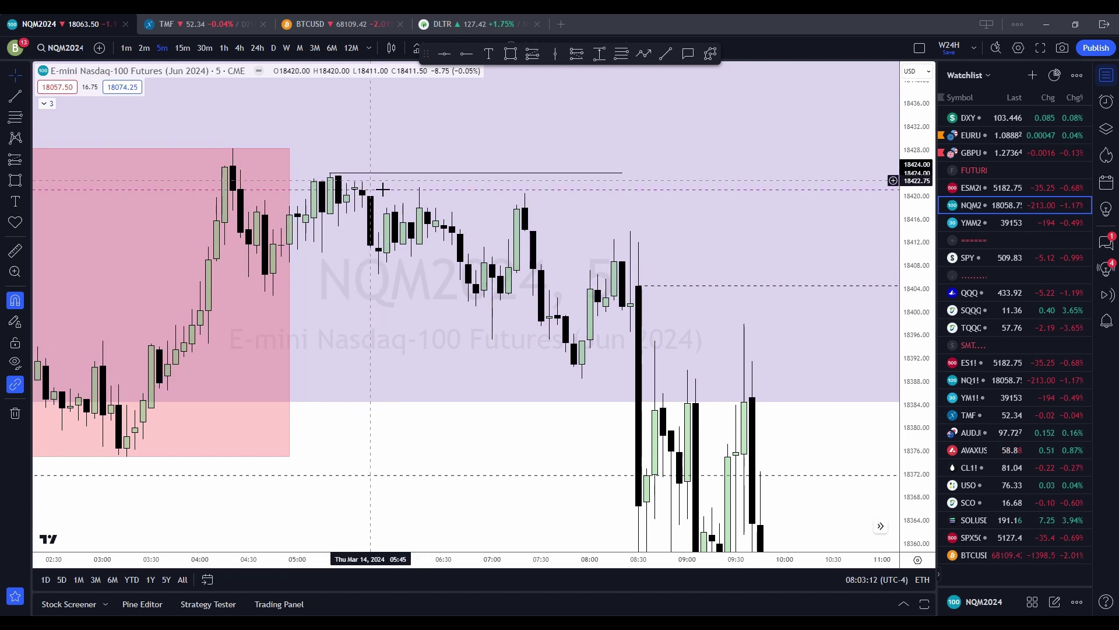
pyautogui.moveTo(750, 332); pyautogui.dragTo(530, 308)
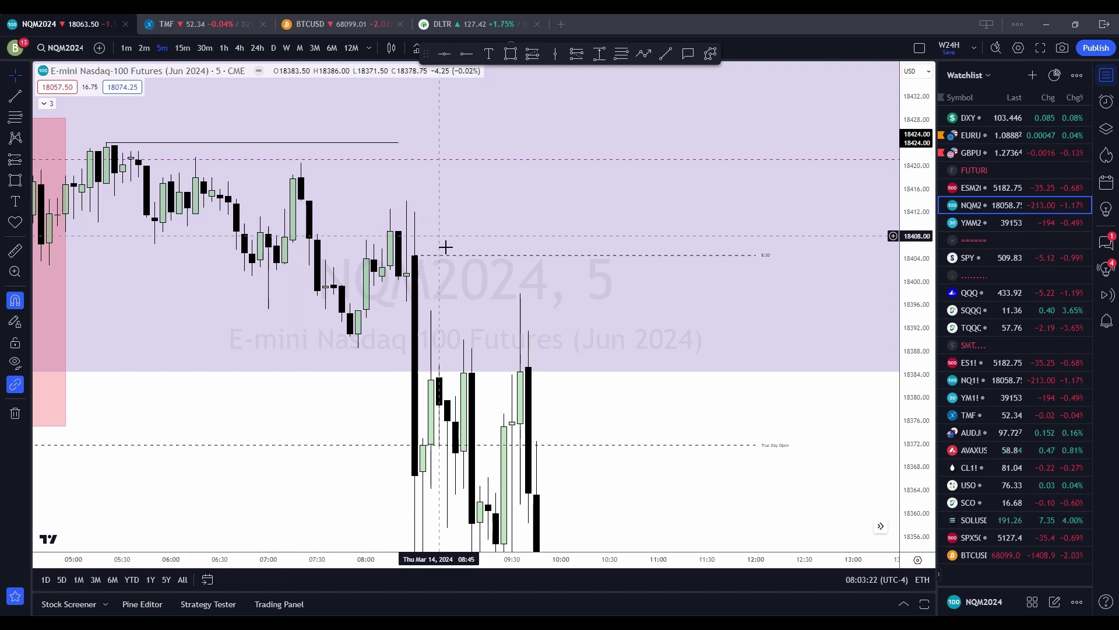
pyautogui.scroll(-5, 452, 233)
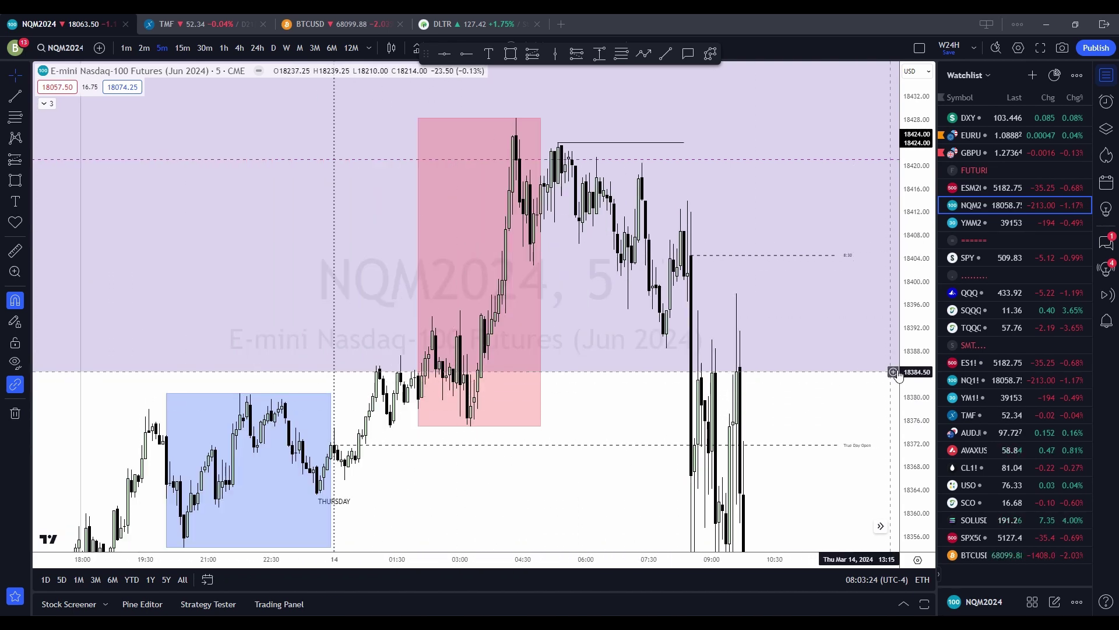
# Reset the price scale and follow Thursday's sell-off through the afternoon into Friday's overnight sessions.
pyautogui.doubleClick(913, 371)
pyautogui.scroll(4, 483, 176)
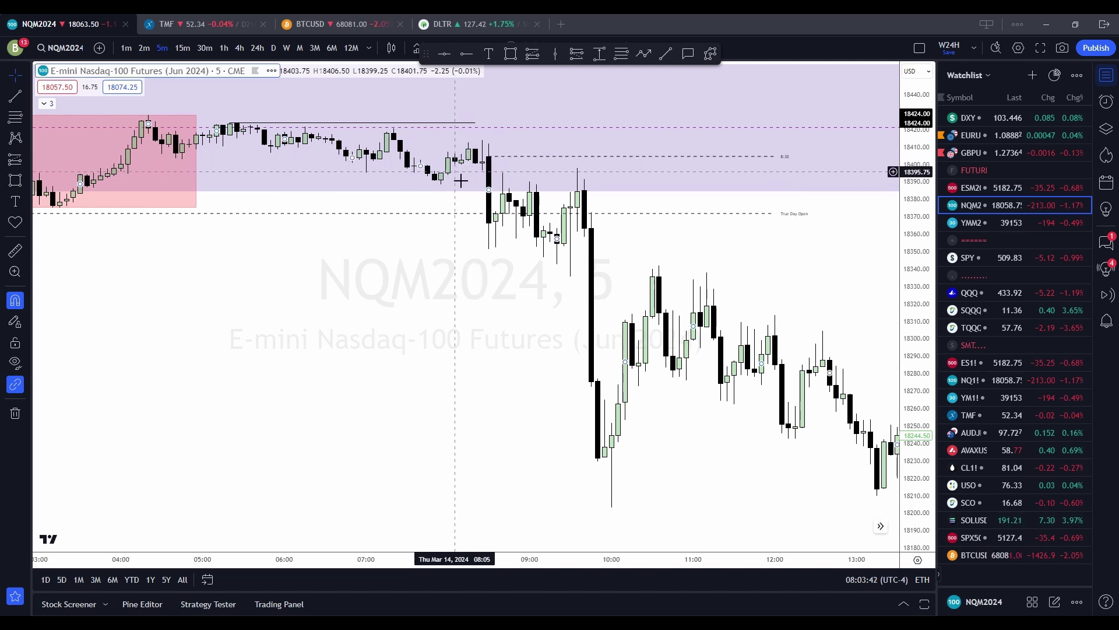
pyautogui.hscroll(3, 440, 245)
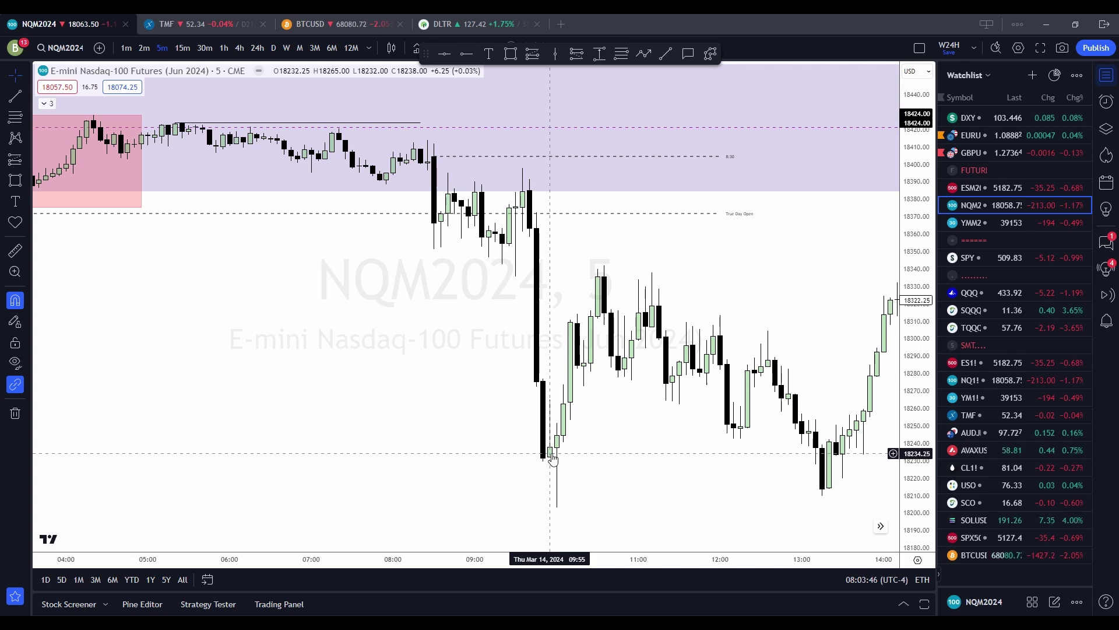
pyautogui.scroll(-3, 663, 468)
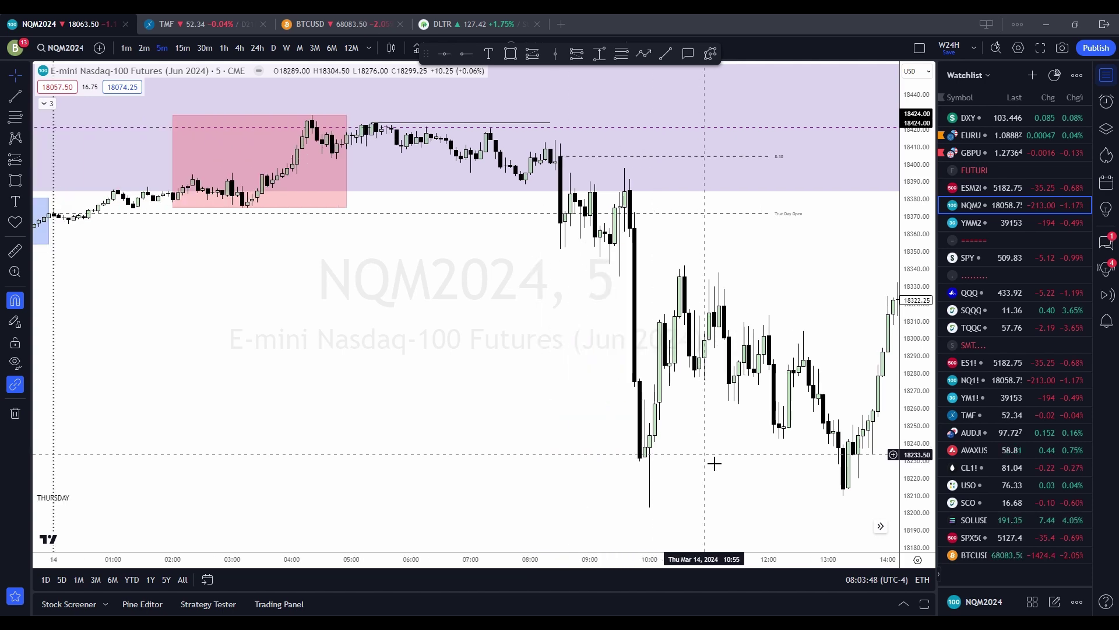
pyautogui.scroll(-2, 467, 402)
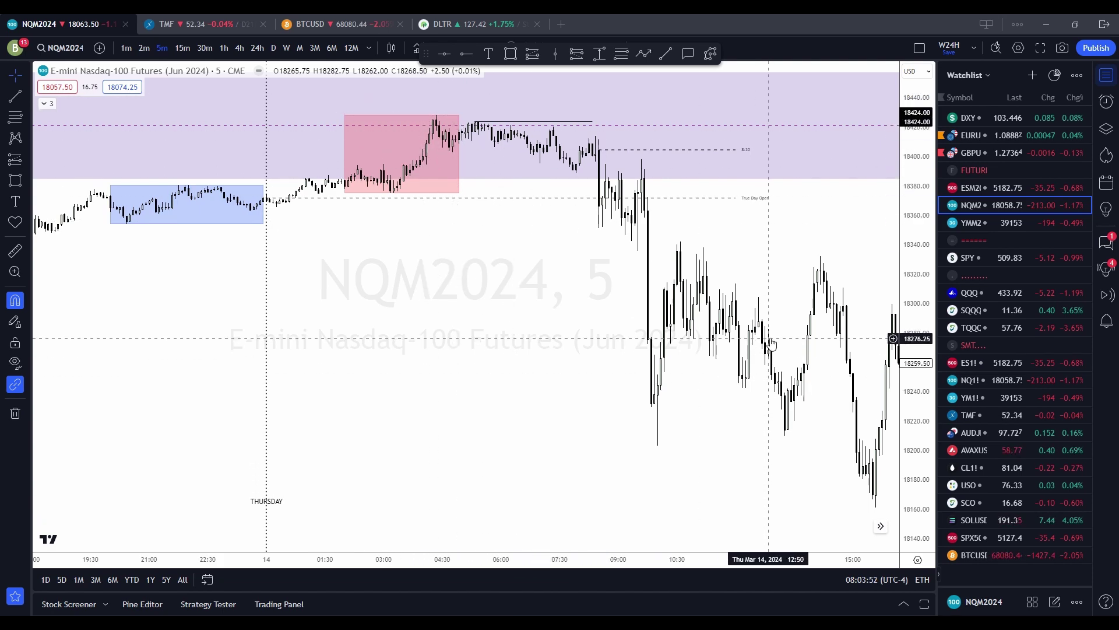
pyautogui.moveTo(789, 309); pyautogui.dragTo(429, 286)
pyautogui.scroll(2, 677, 340)
pyautogui.moveTo(677, 340); pyautogui.dragTo(353, 263)
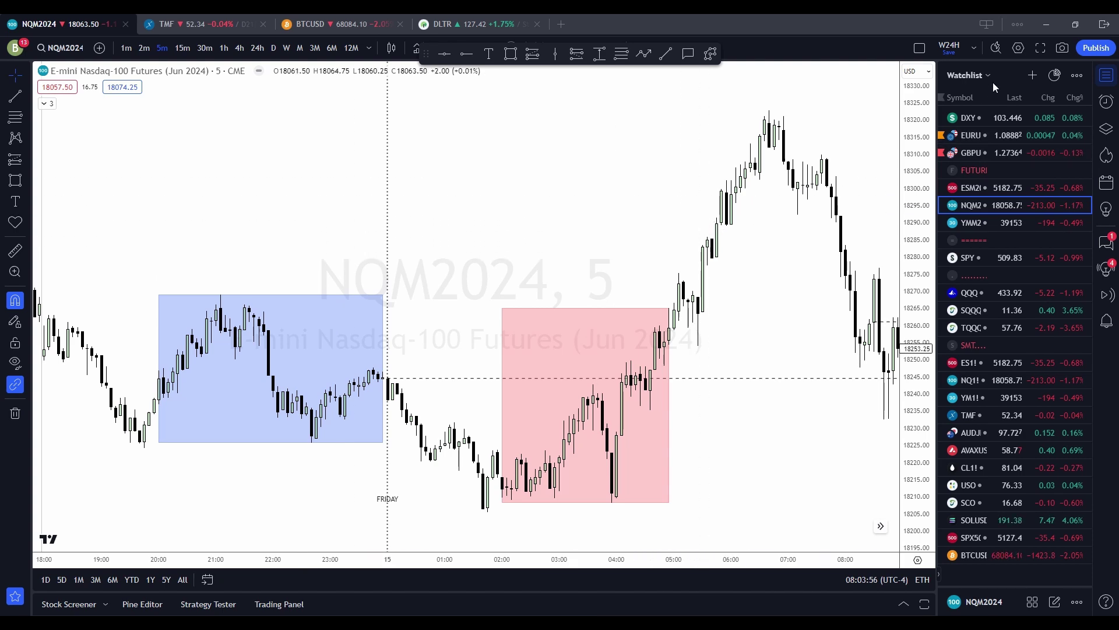
# Review the latest daily candles against the weekly high and low, and return to the 1-hour timeframe around Thursday and Friday.
pyautogui.write('1D')
pyautogui.press('Return')
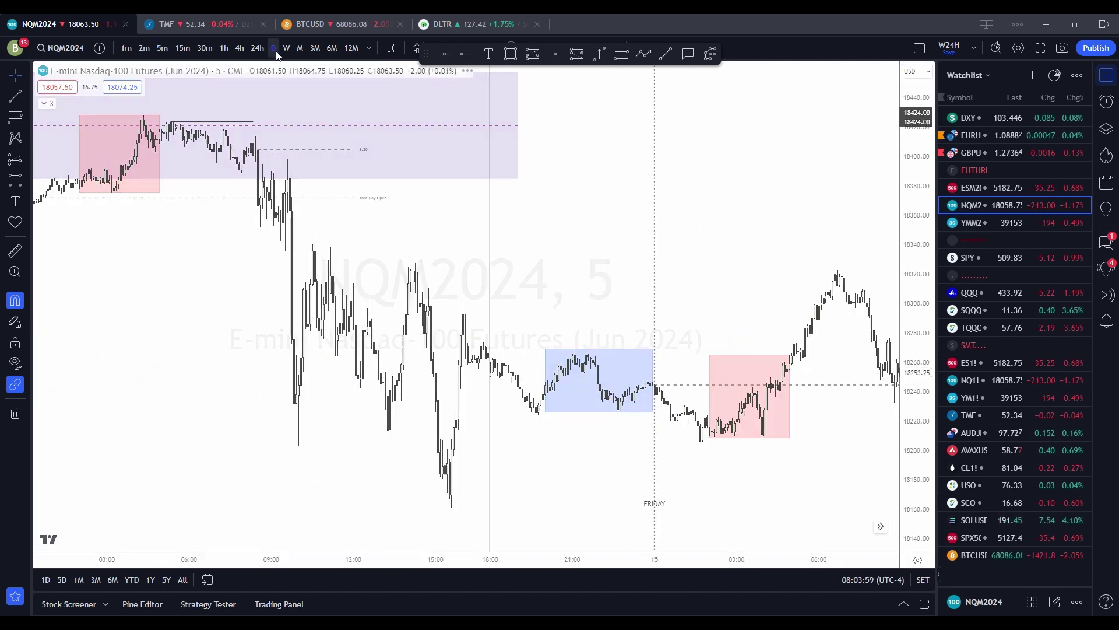
pyautogui.click(881, 526)
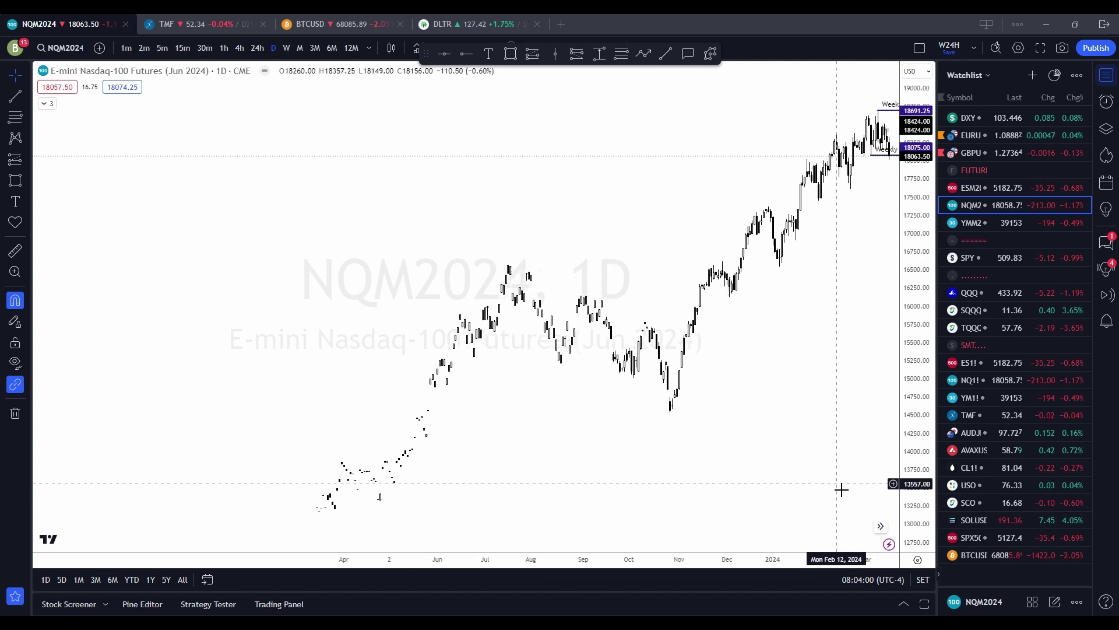
pyautogui.scroll(5, 834, 484)
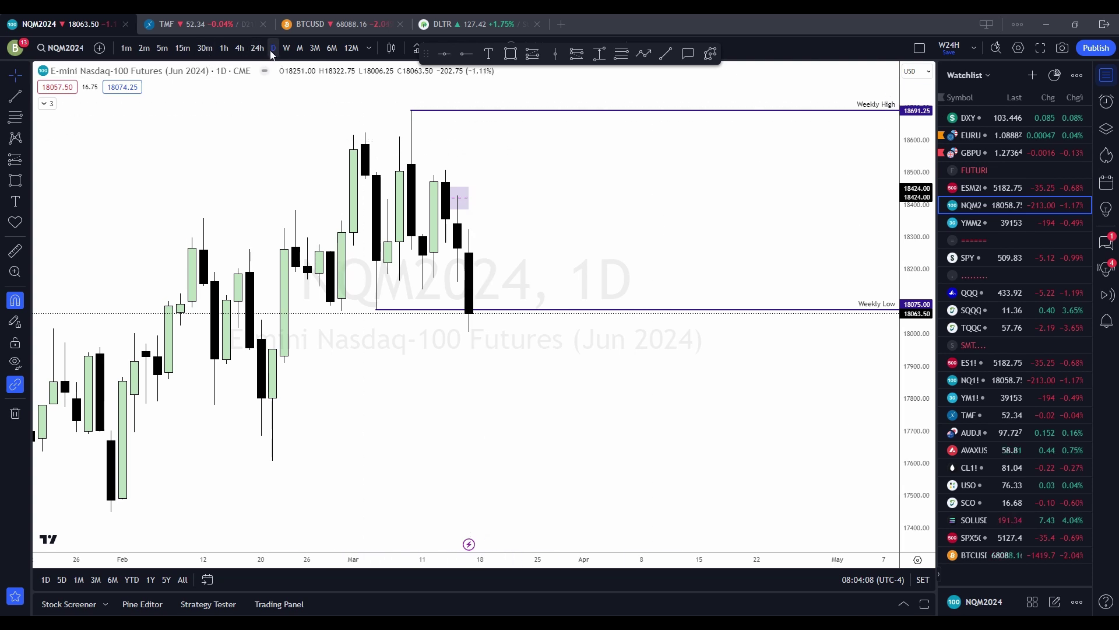
pyautogui.click(224, 48)
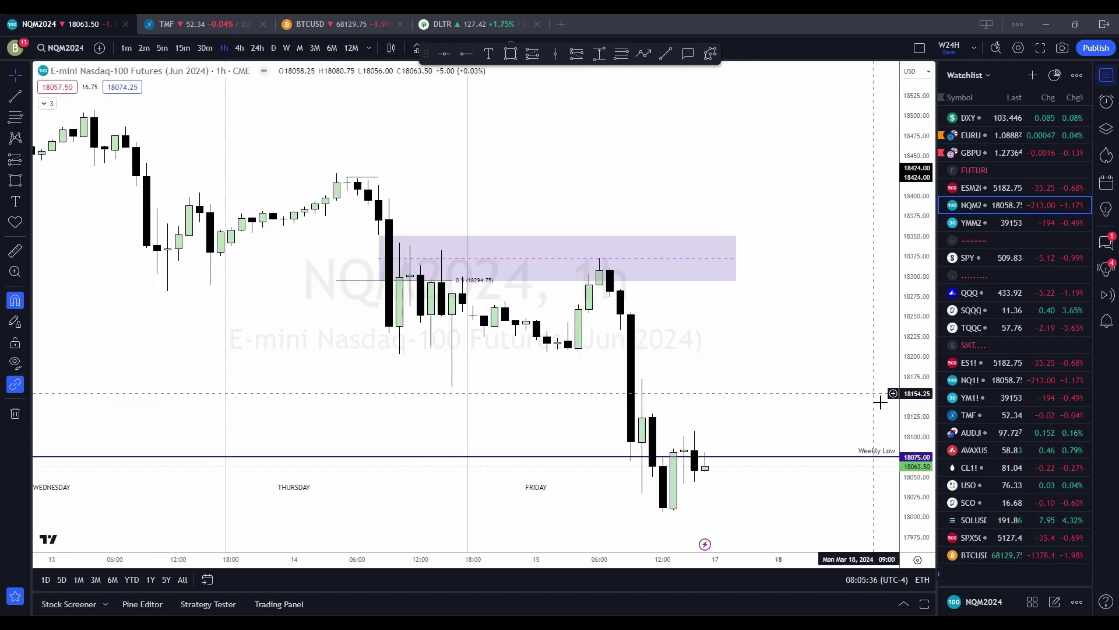
pyautogui.moveTo(499, 375); pyautogui.dragTo(630, 385)
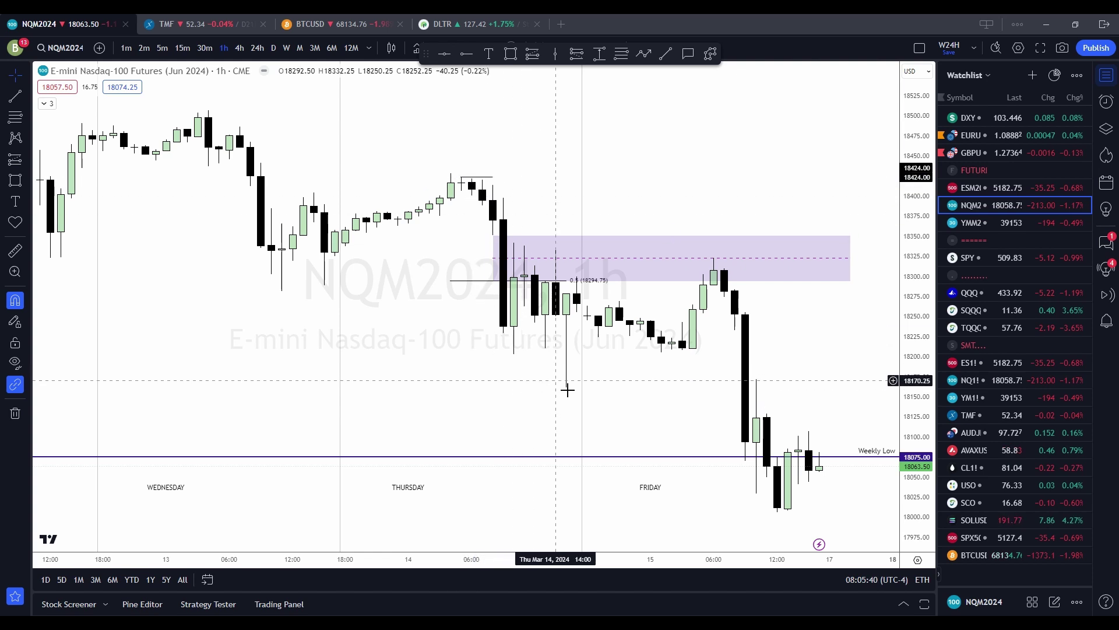
# Delete the short horizontal line at 18424.00 near Thursday's high.
pyautogui.click(472, 181)
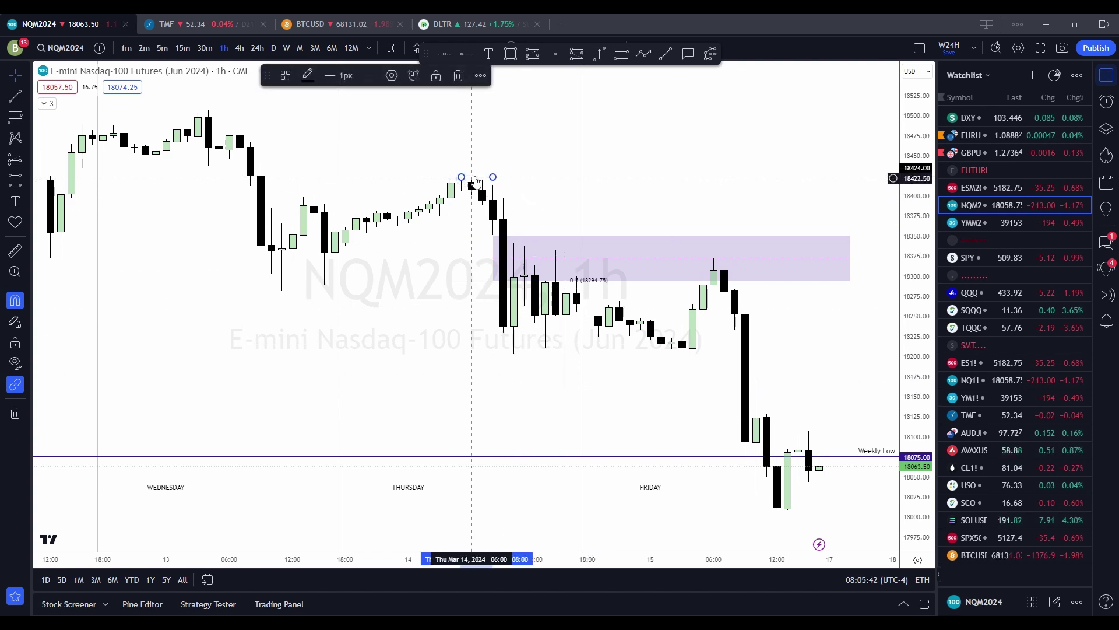
pyautogui.click(458, 79)
pyautogui.click(505, 283)
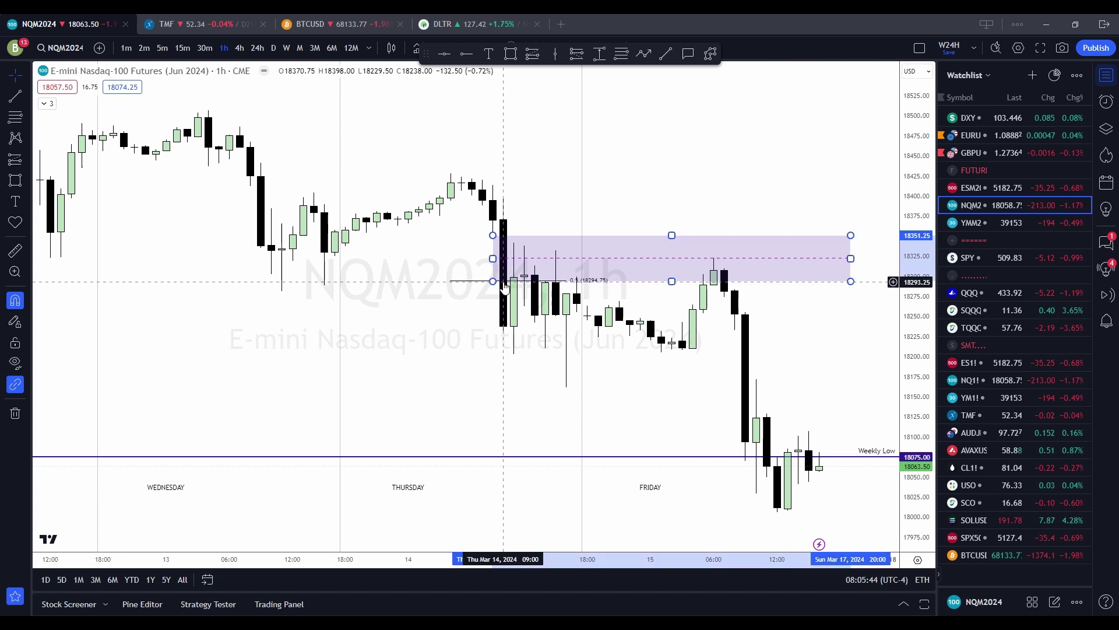
pyautogui.click(568, 387)
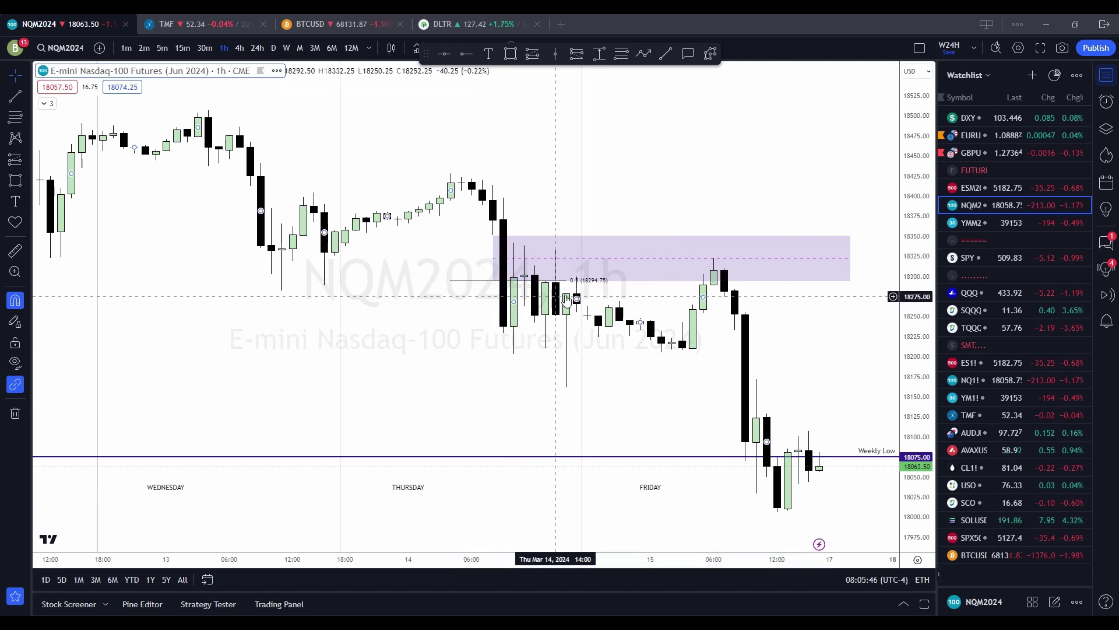
# Extend Thursday's 0.5 retracement line to about 22:00 on Thursday.
pyautogui.click(568, 276)
pyautogui.click(583, 374)
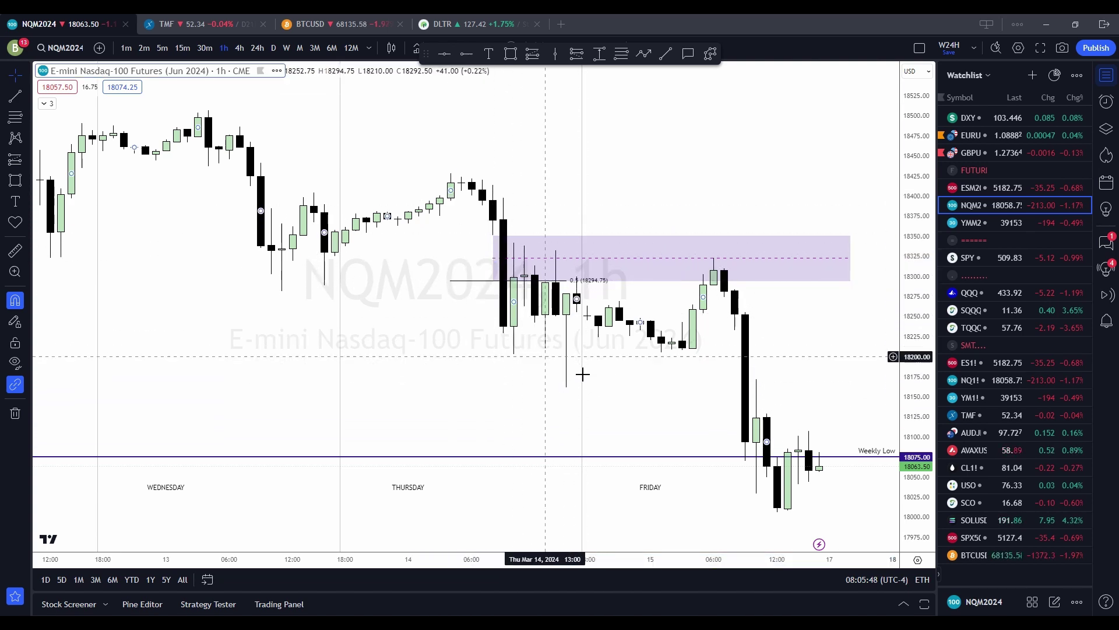
pyautogui.click(598, 283)
pyautogui.moveTo(567, 387)
pyautogui.mouseDown()
pyautogui.moveTo(664, 405)
pyautogui.moveTo(617, 392)
pyautogui.moveTo(627, 388)
pyautogui.mouseUp()
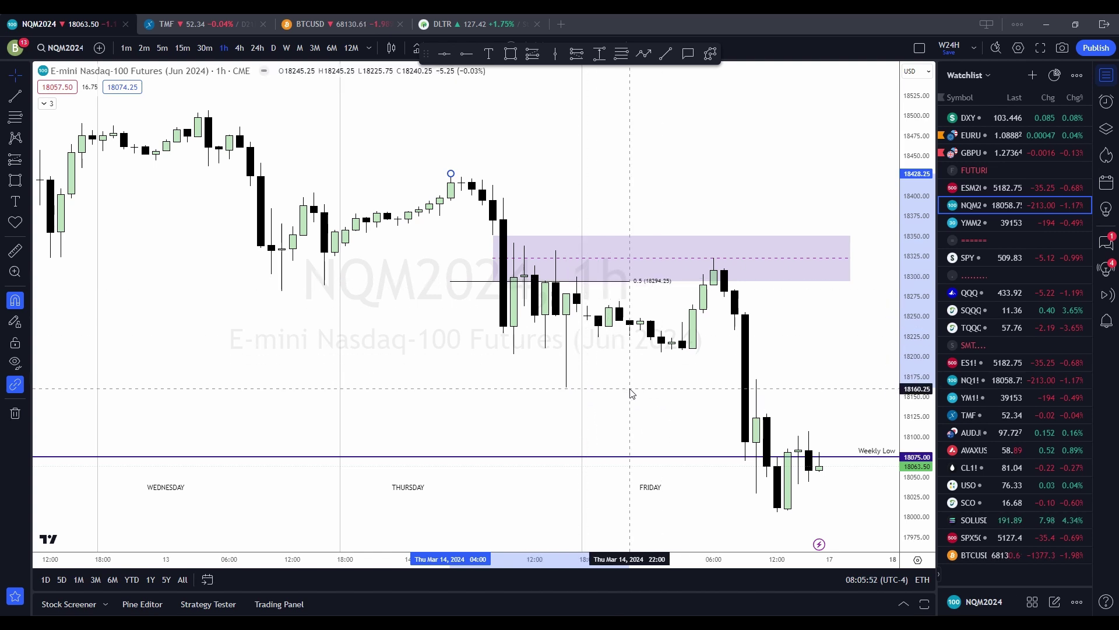
pyautogui.click(525, 265)
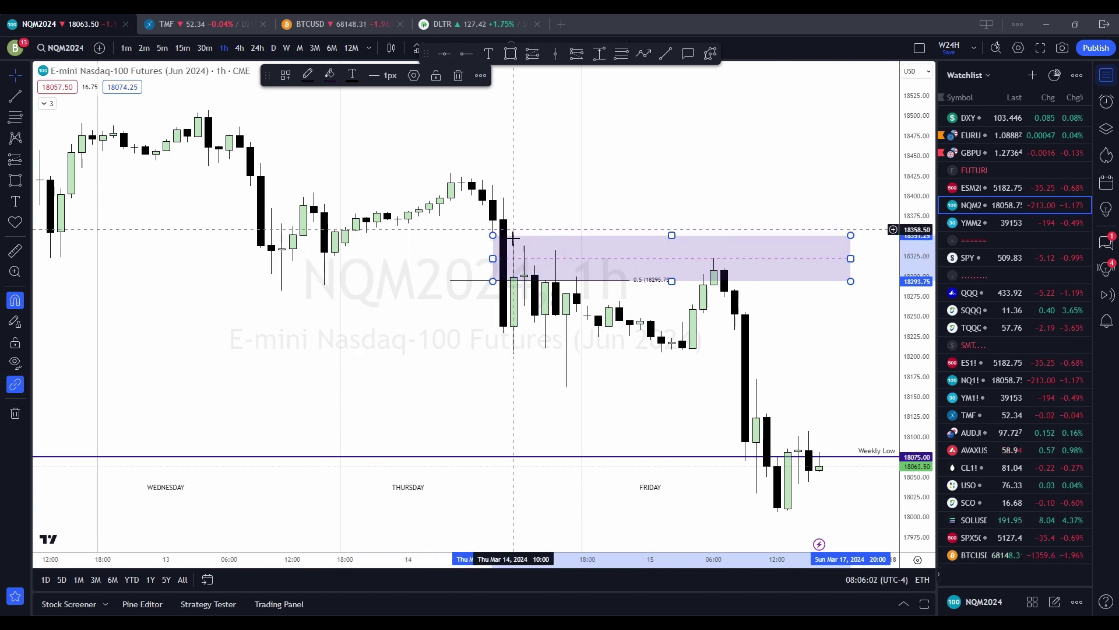
# Examine Friday's 5-minute candles from the overnight session boxes up into the purple 1-hour zone.
pyautogui.moveTo(653, 389); pyautogui.dragTo(482, 392)
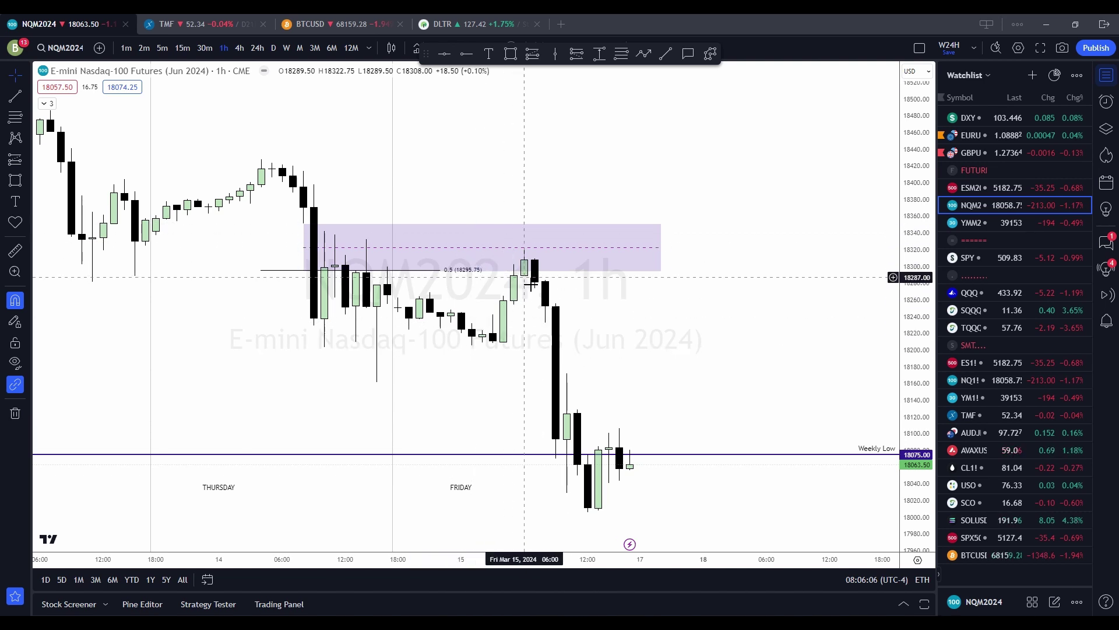
pyautogui.click(163, 49)
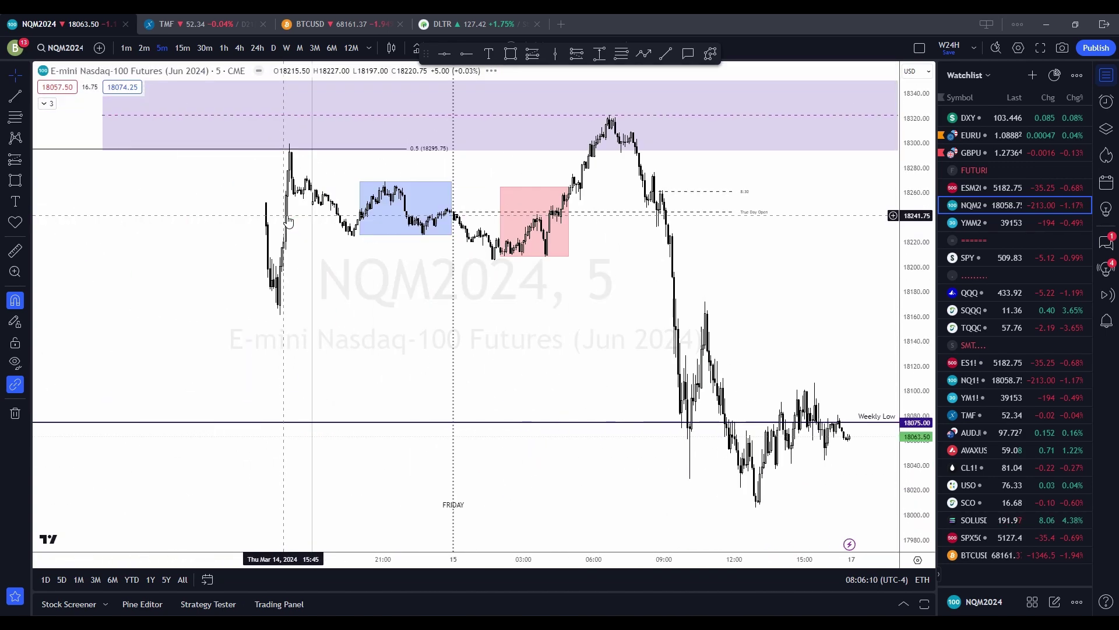
pyautogui.scroll(5, 330, 342)
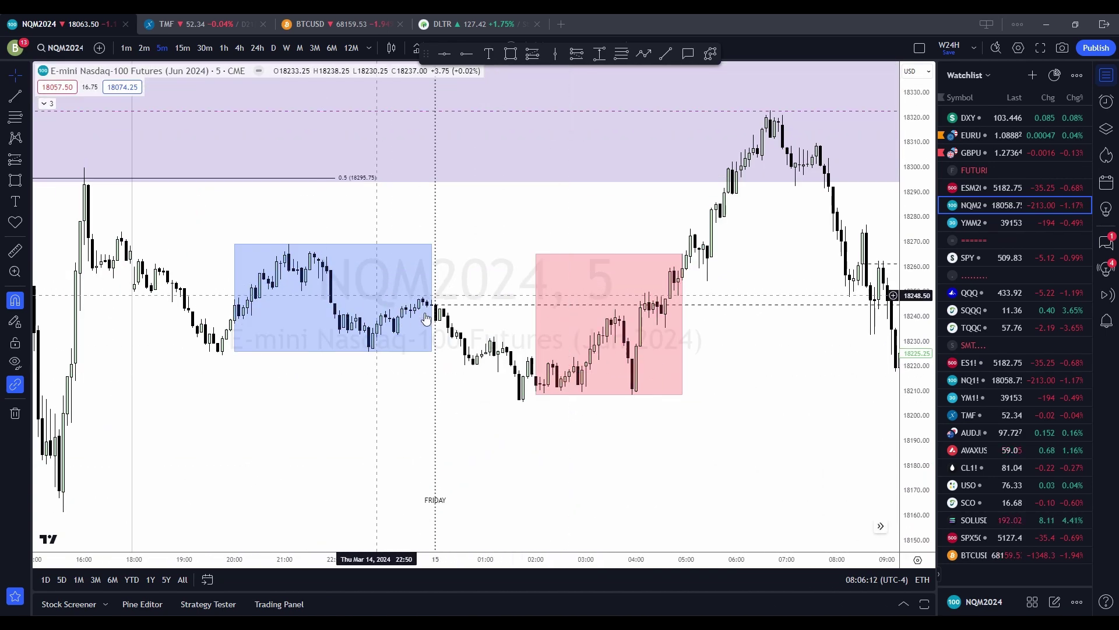
pyautogui.moveTo(523, 392); pyautogui.dragTo(380, 362)
pyautogui.scroll(-2, 380, 360)
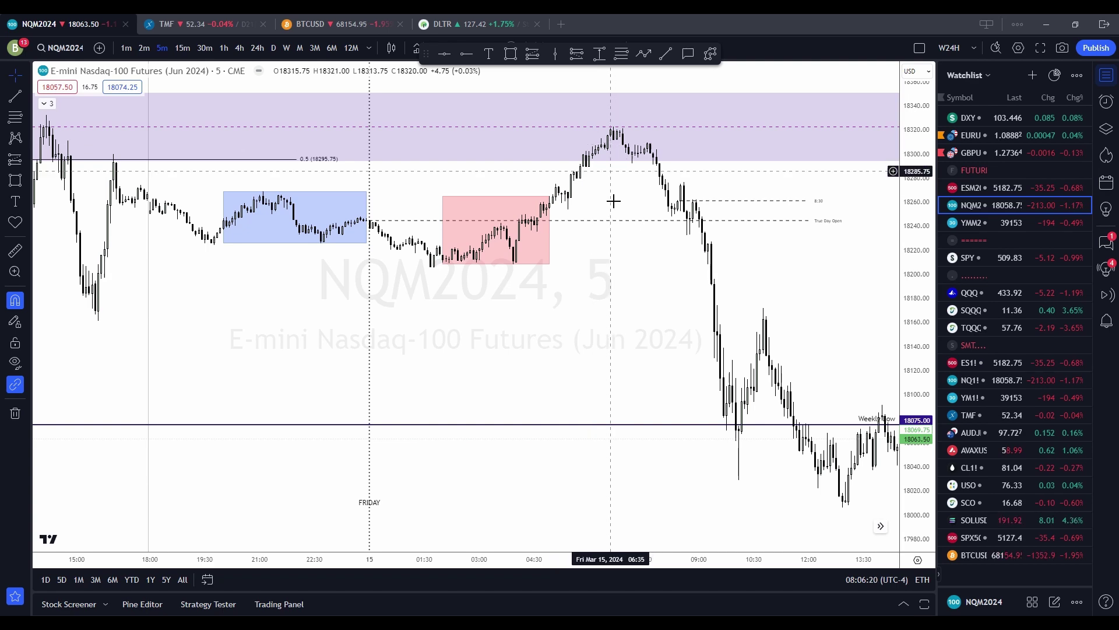
pyautogui.scroll(4, 649, 305)
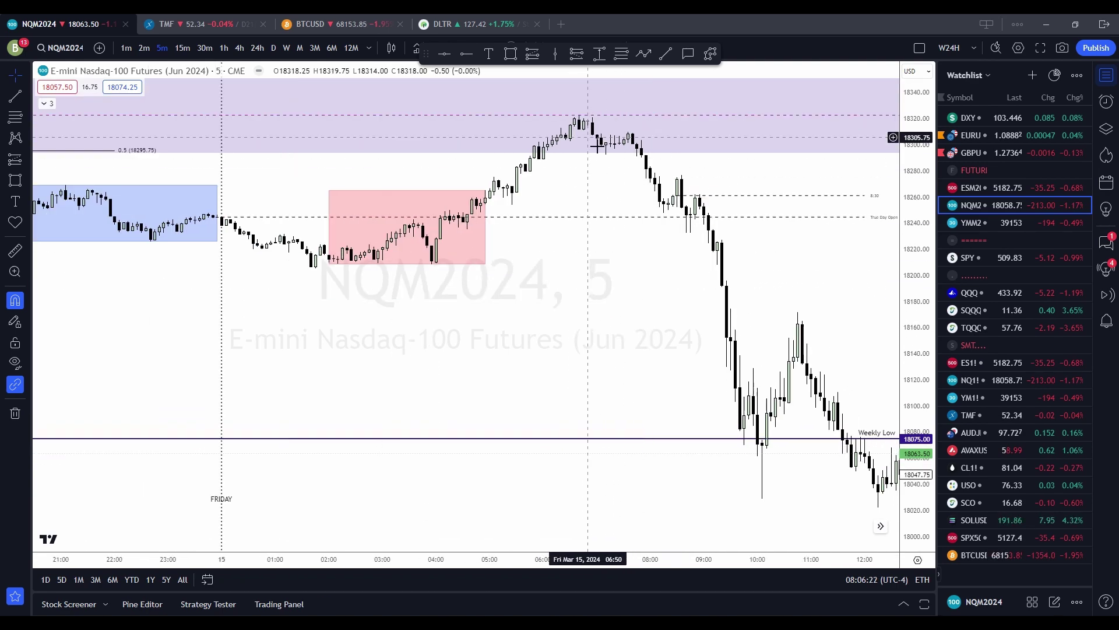
pyautogui.scroll(-3, 596, 145)
pyautogui.scroll(3, 873, 305)
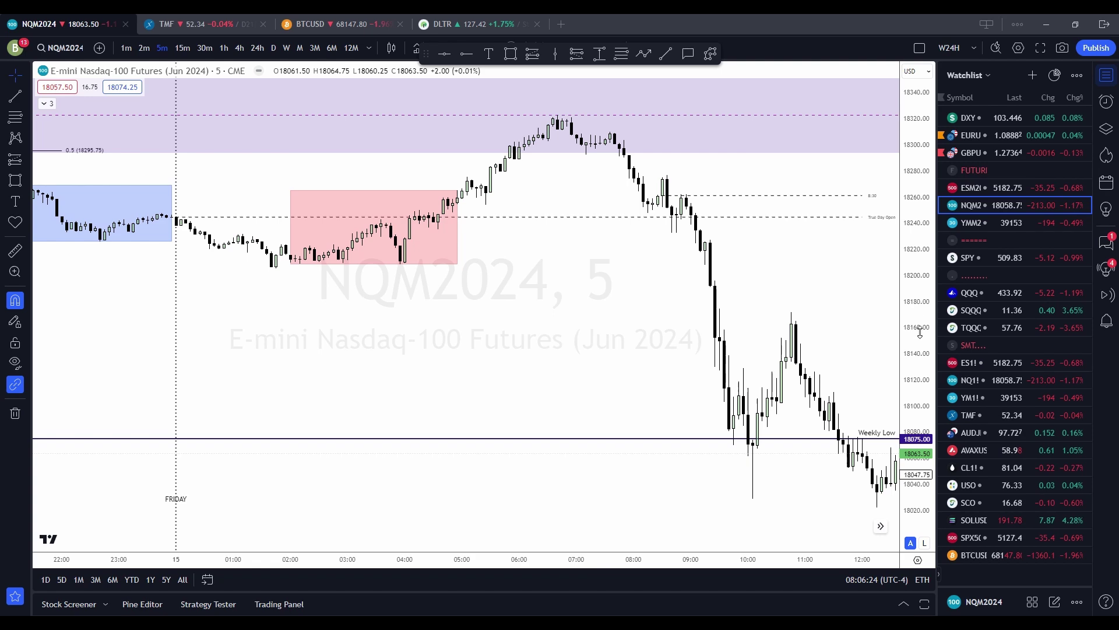
# Draw a short horizontal trend line at 18307.75 from Friday's 07:15 candle to about 08:15.
pyautogui.moveTo(637, 274); pyautogui.dragTo(655, 458)
pyautogui.scroll(3, 655, 457)
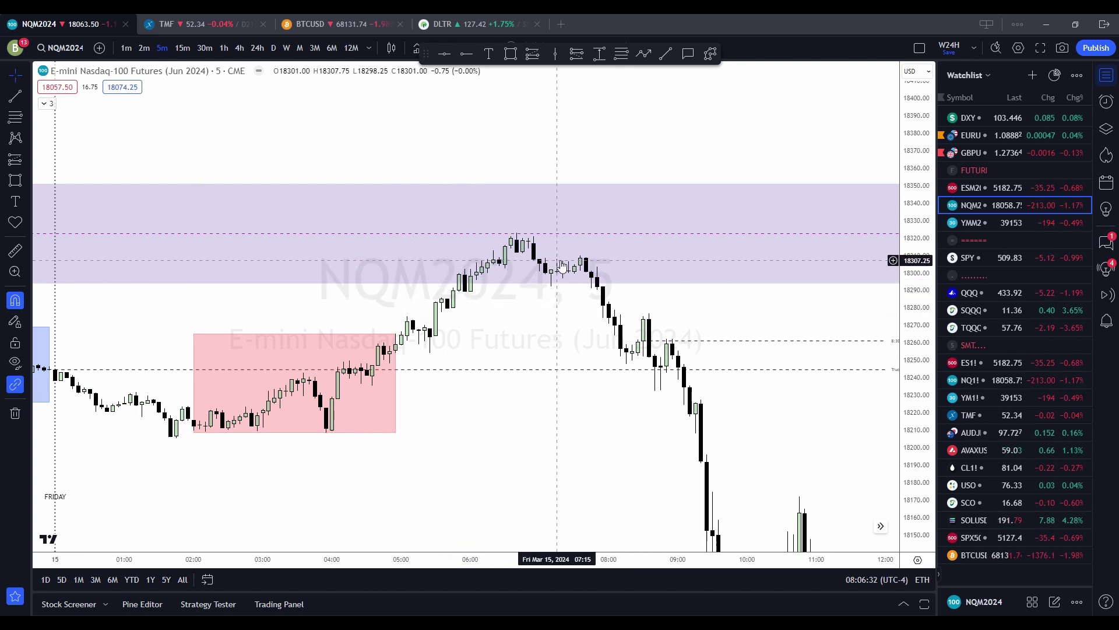
pyautogui.scroll(3, 796, 382)
pyautogui.moveTo(352, 397); pyautogui.dragTo(535, 415)
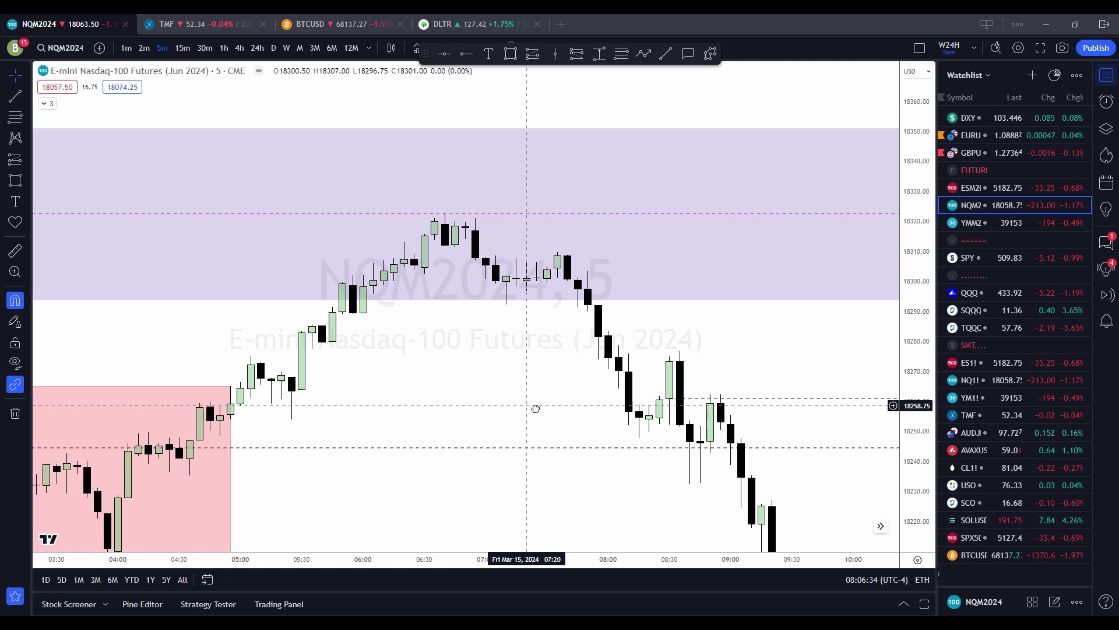
pyautogui.click(667, 55)
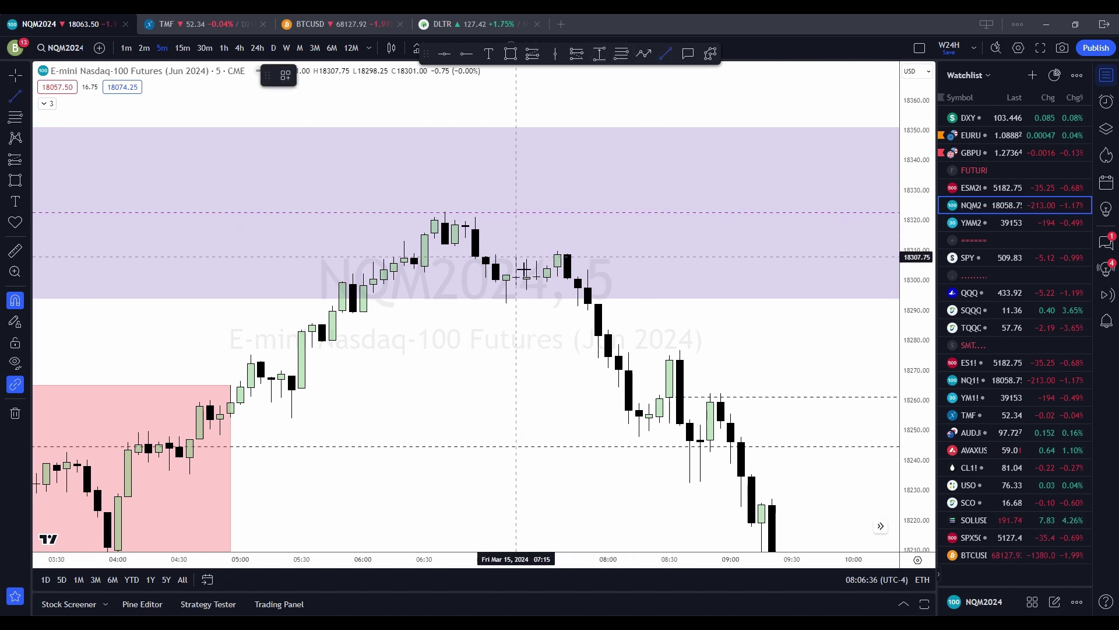
pyautogui.moveTo(516, 257); pyautogui.dragTo(639, 257)
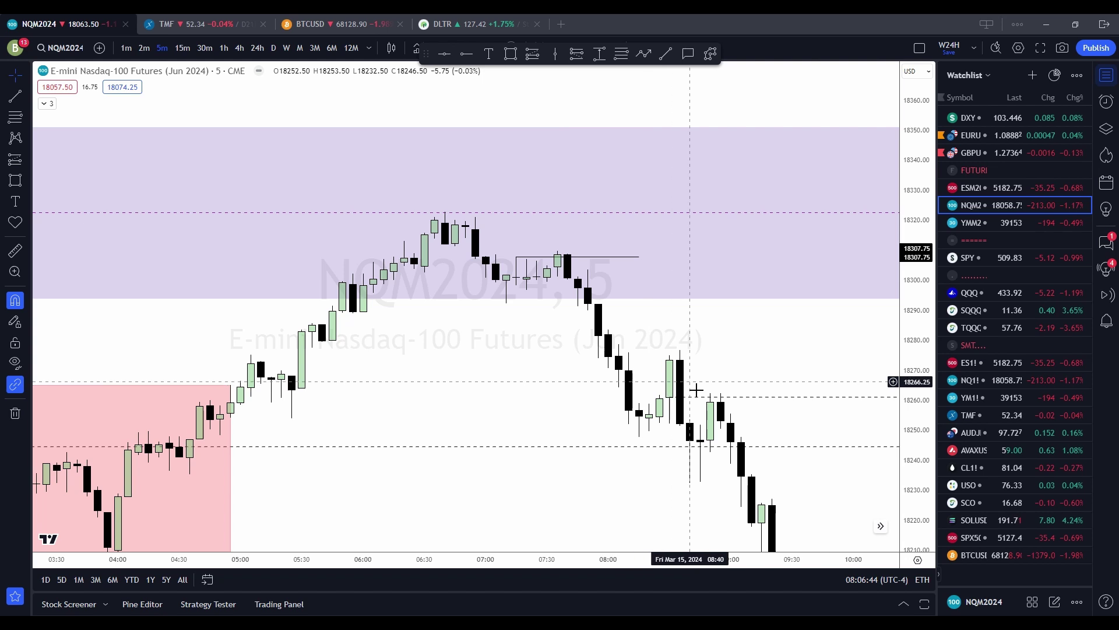
# Duplicate the short 18307.75 line onto the 18276.75 candle high at about 08:10 on Friday.
pyautogui.scroll(-2, 869, 365)
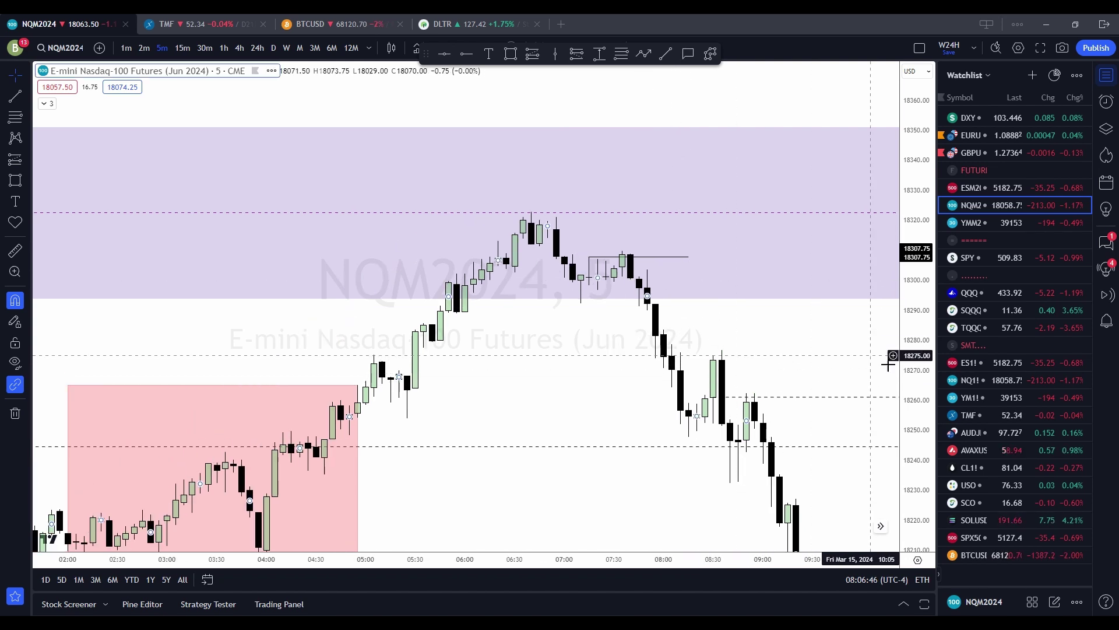
pyautogui.moveTo(838, 387); pyautogui.dragTo(727, 230)
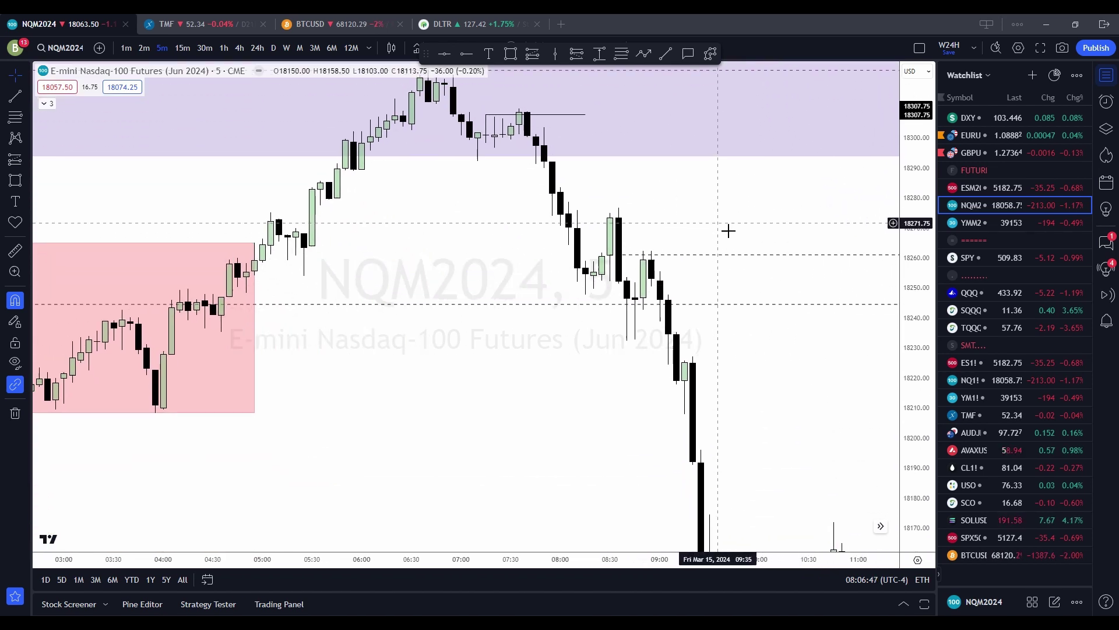
pyautogui.click(552, 115)
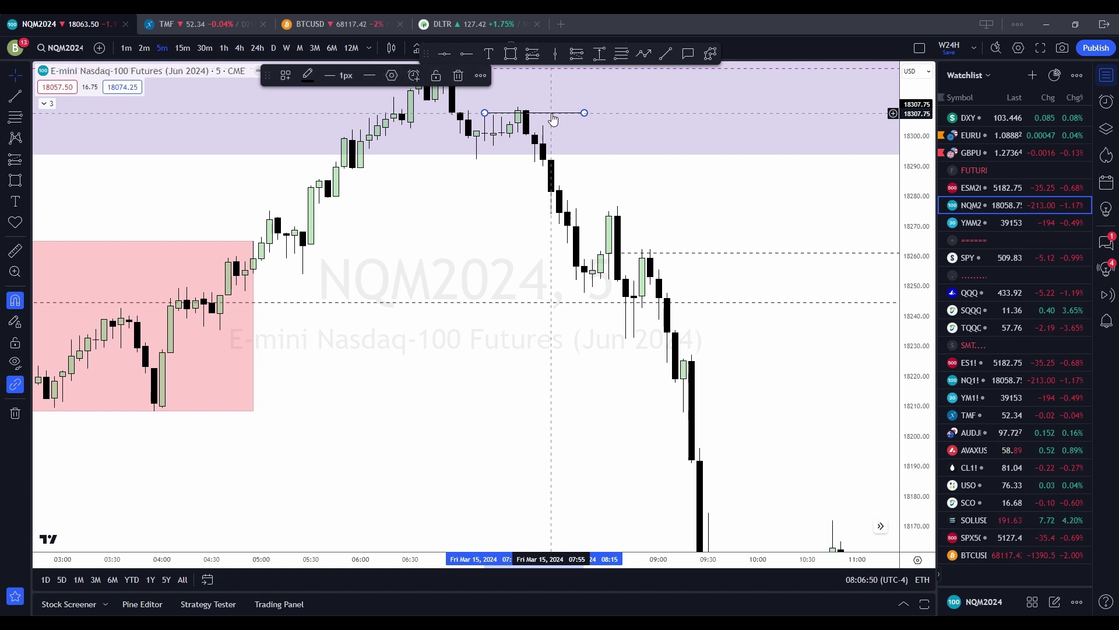
pyautogui.moveTo(552, 118); pyautogui.dragTo(646, 222)
pyautogui.click(772, 380)
# Follow Friday's 5-minute sell-off from the 8:30 open level down to the weekly low.
pyautogui.moveTo(833, 418); pyautogui.dragTo(698, 411)
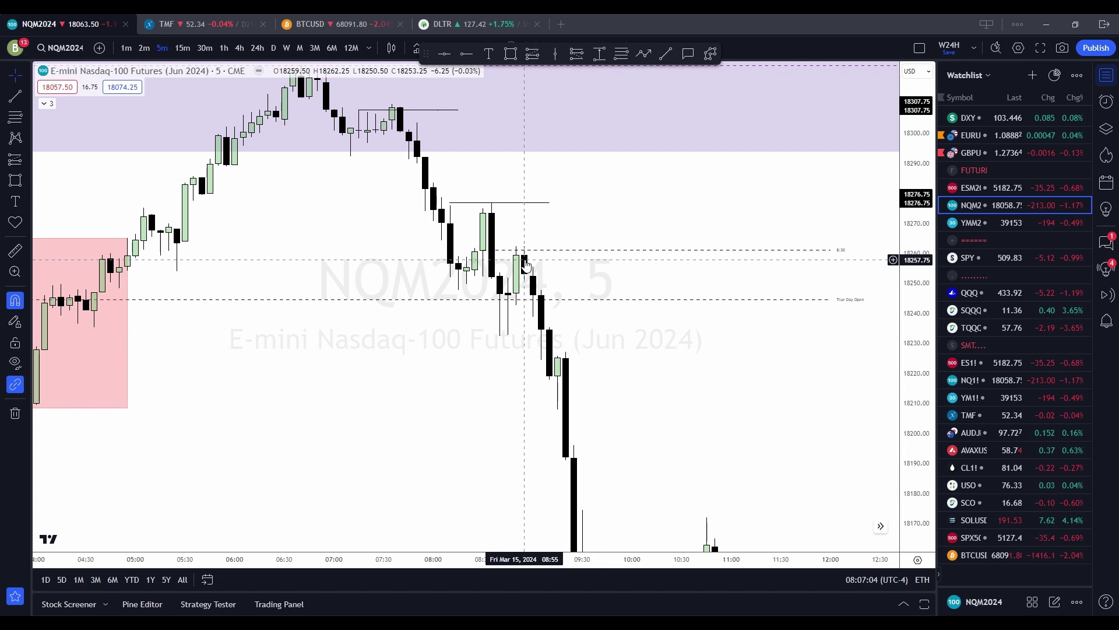
pyautogui.scroll(3, 632, 393)
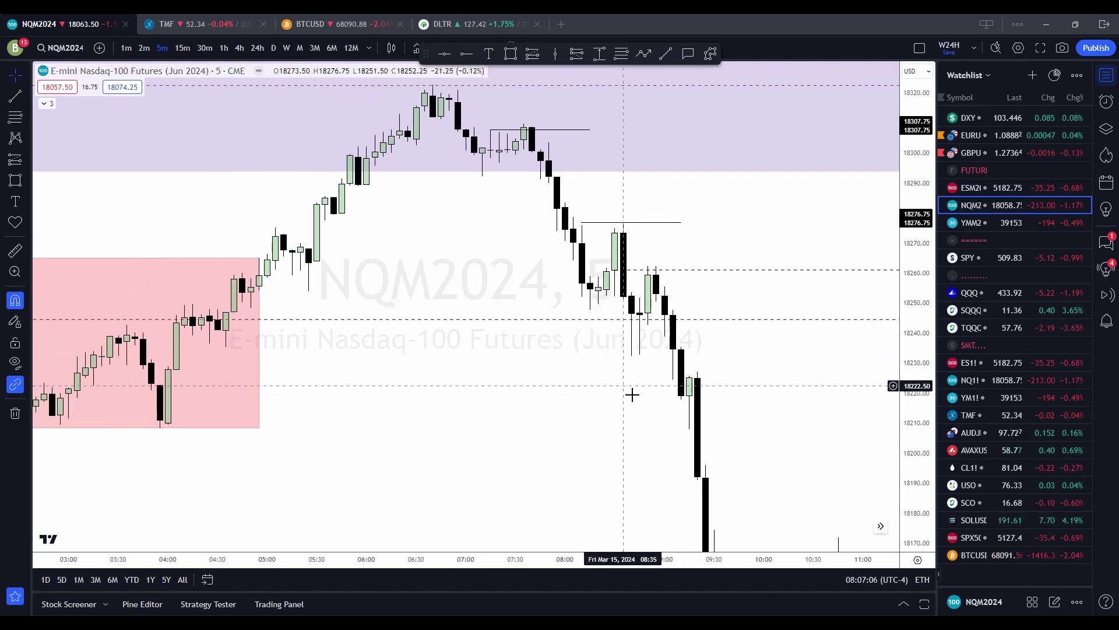
pyautogui.scroll(3, 866, 350)
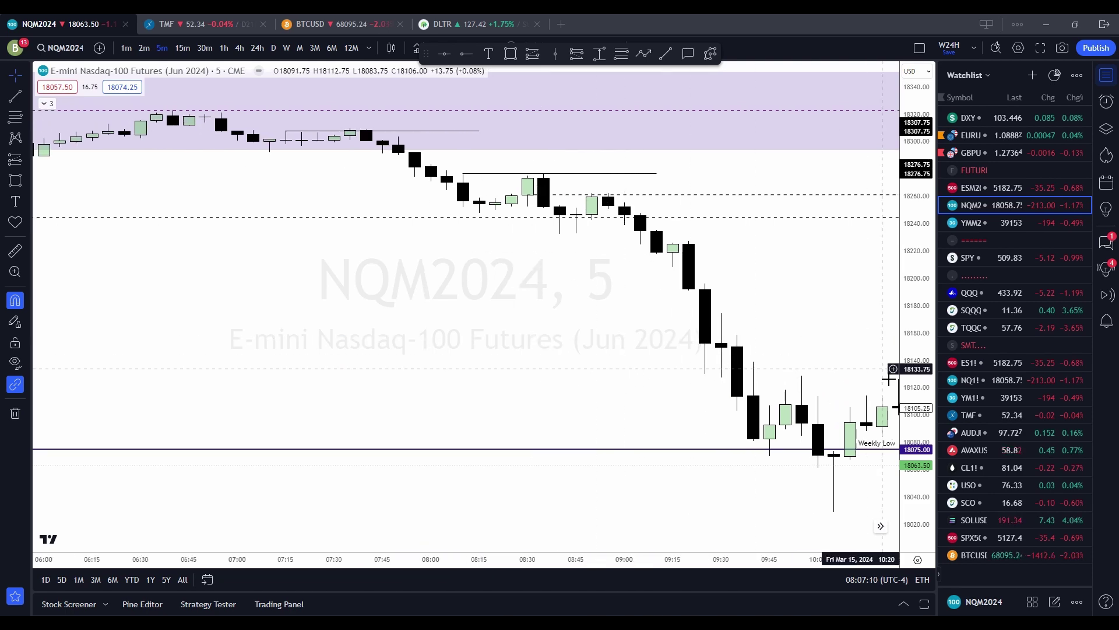
pyautogui.hscroll(-5, 551, 310)
pyautogui.hscroll(2, 551, 309)
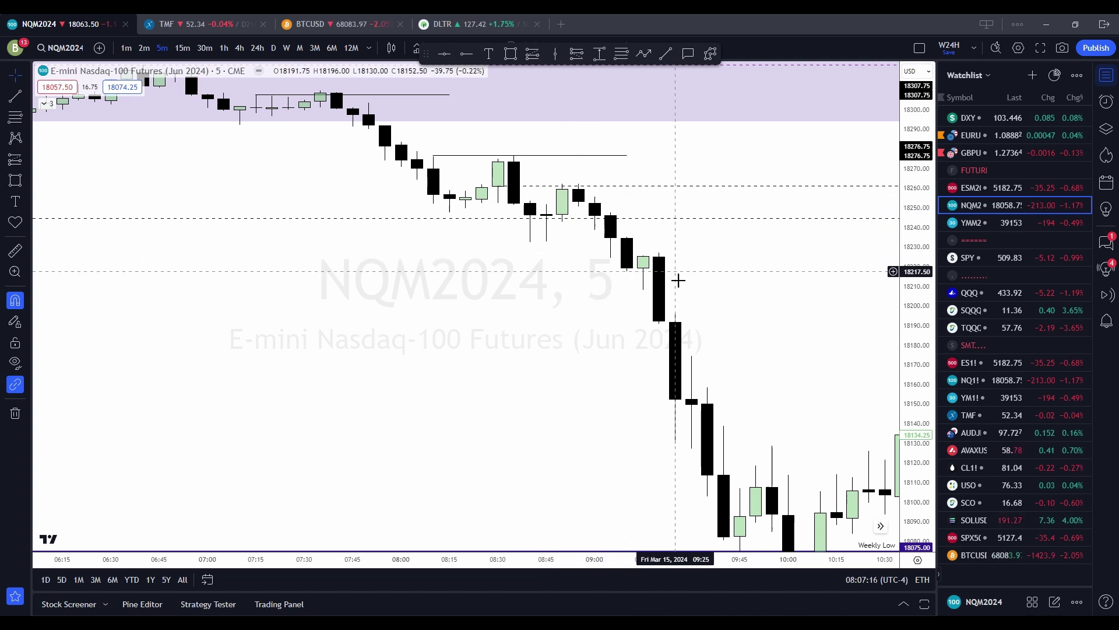
pyautogui.moveTo(712, 293); pyautogui.dragTo(478, 265)
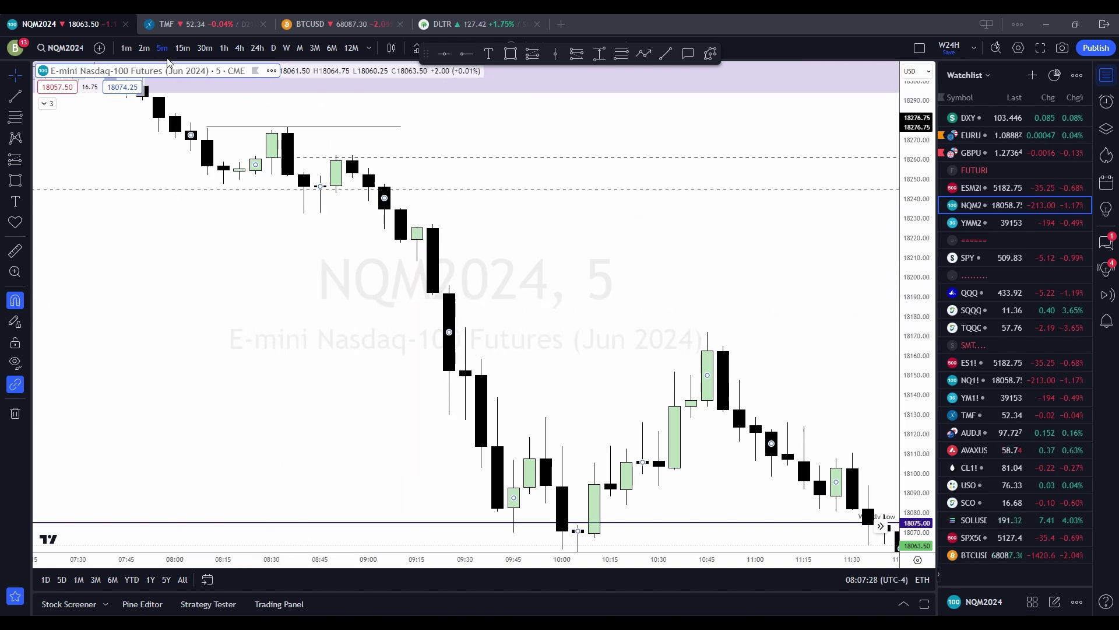
# Examine Friday's morning decline and the reaction around the weekly low on the 2-minute timeframe, resetting the price scale.
pyautogui.click(144, 49)
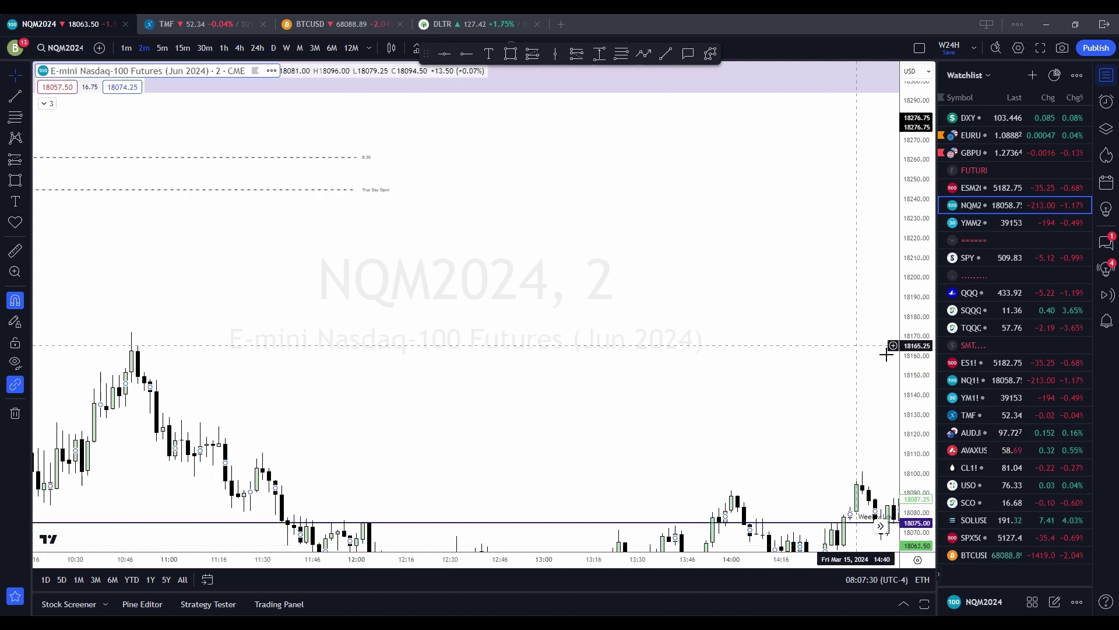
pyautogui.doubleClick(918, 342)
pyautogui.scroll(-8, 430, 347)
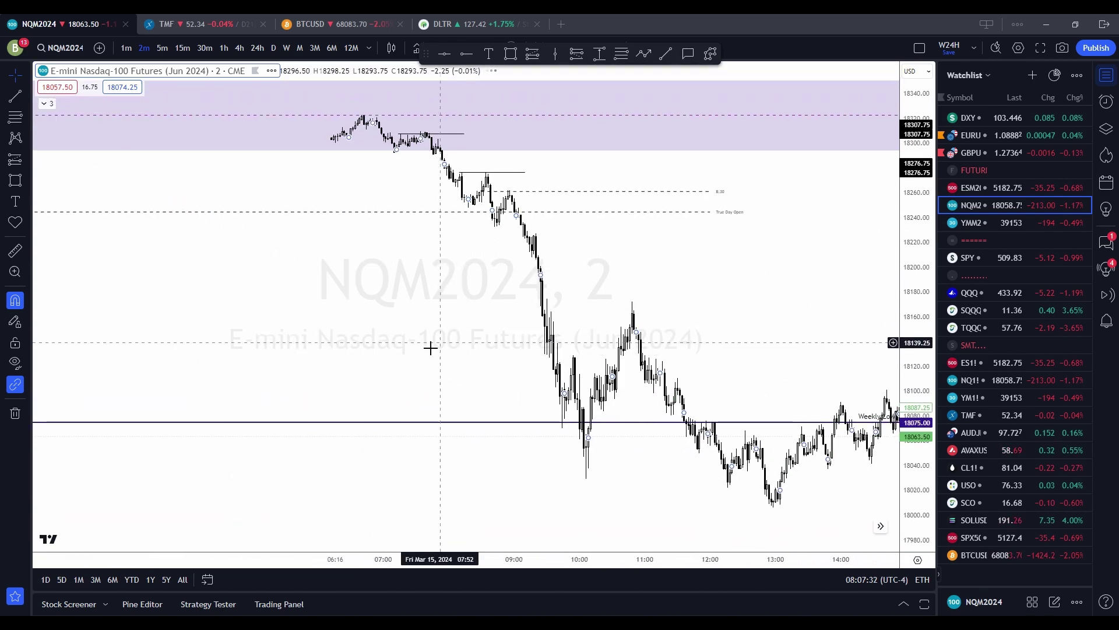
pyautogui.scroll(4, 629, 380)
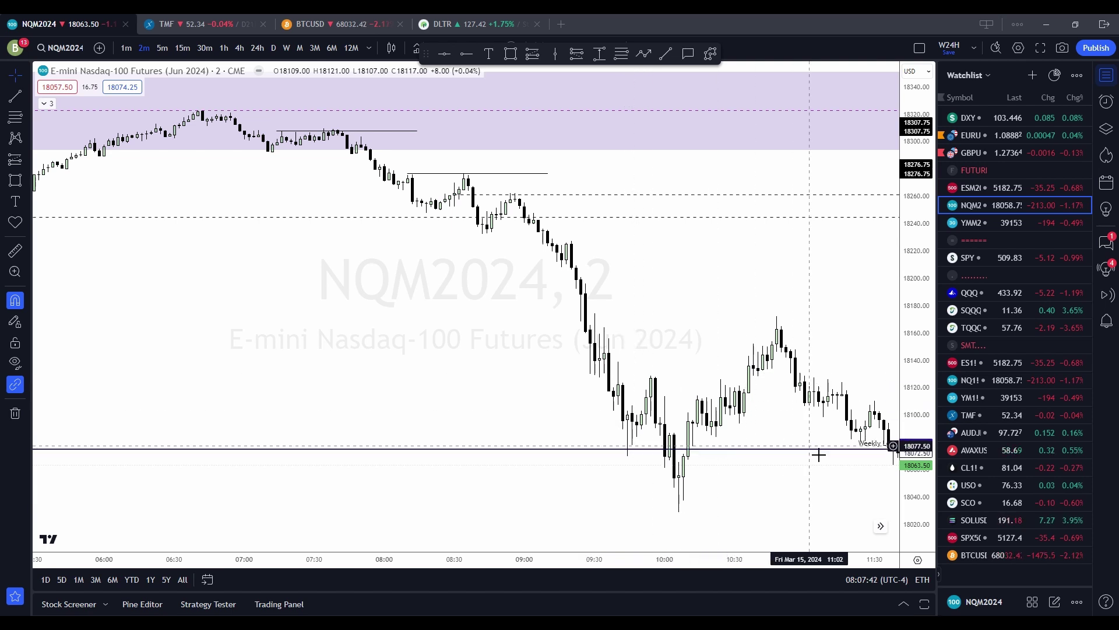
pyautogui.moveTo(815, 457); pyautogui.dragTo(692, 452)
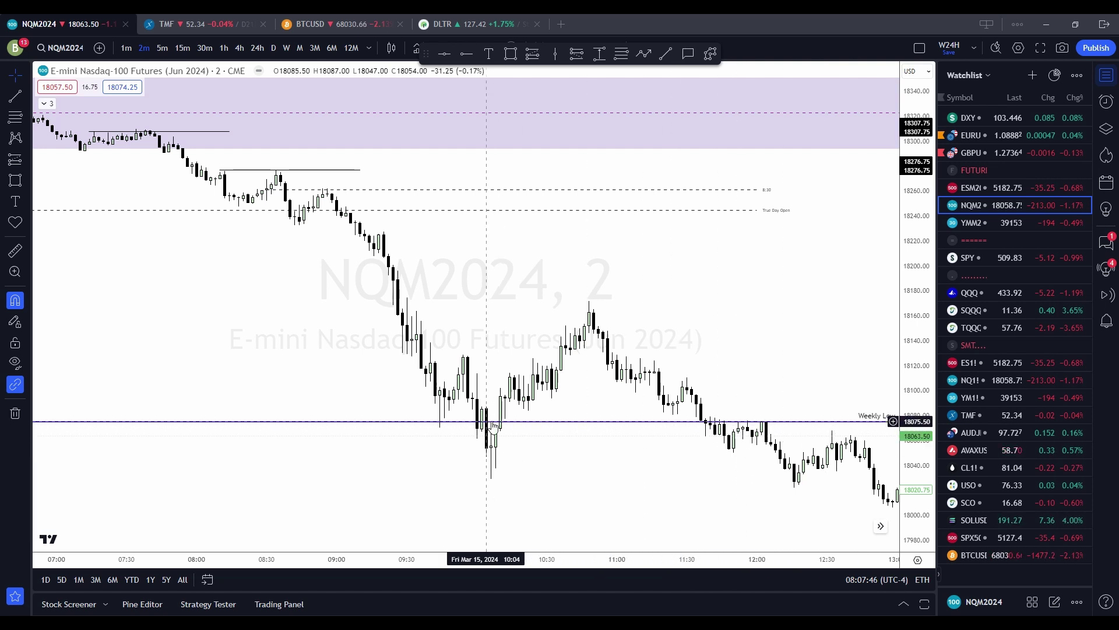
pyautogui.moveTo(494, 427); pyautogui.dragTo(499, 425)
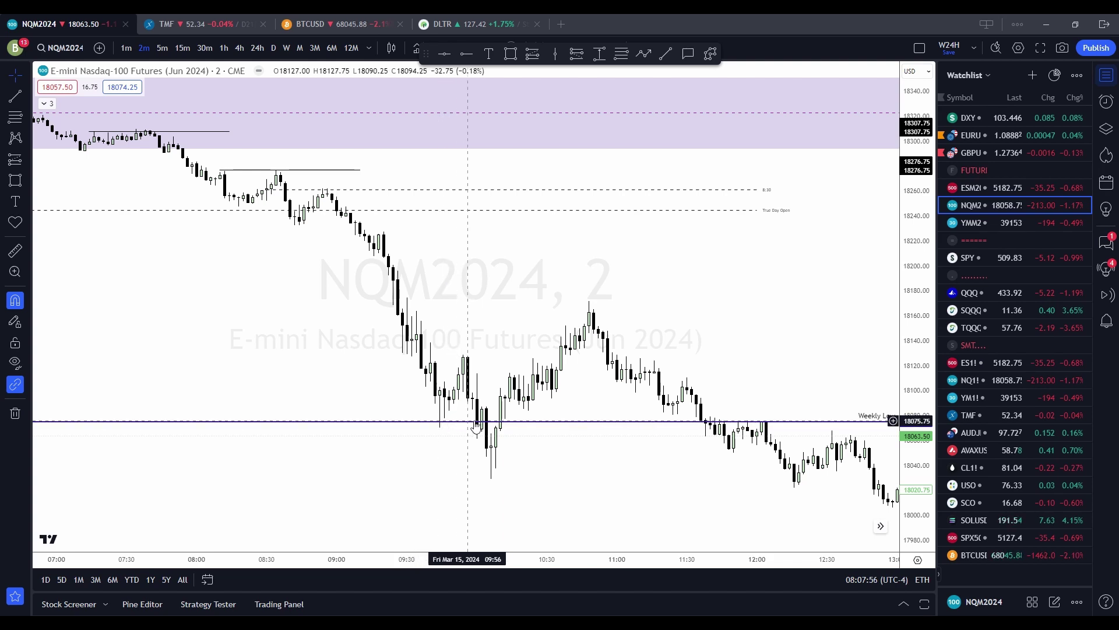
pyautogui.scroll(-3, 485, 425)
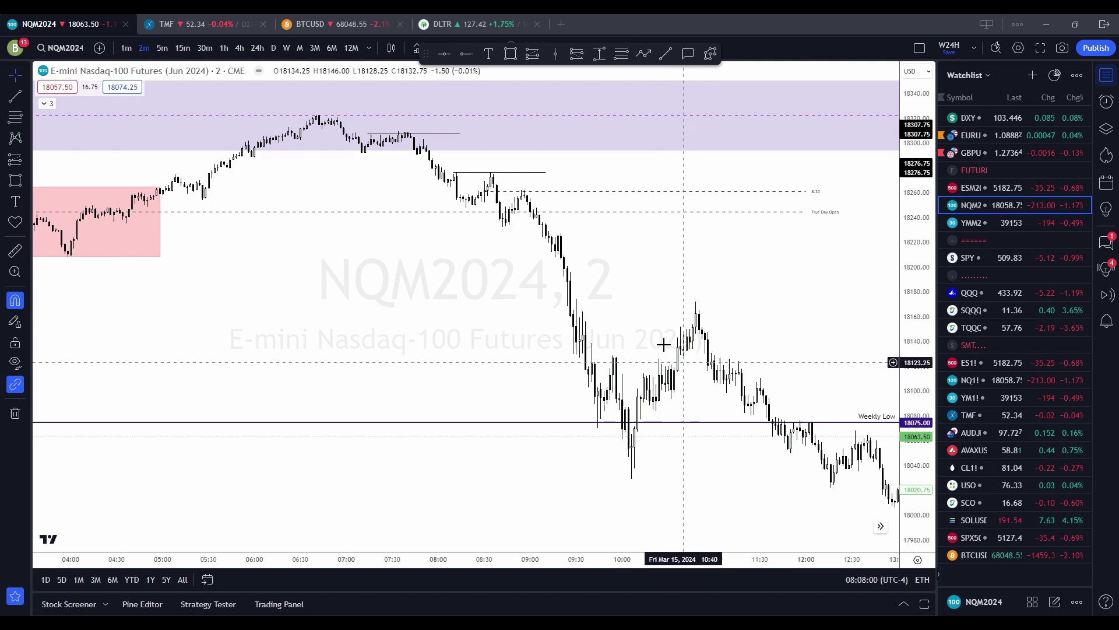
# Review the trading checklist beside the latest weekly candles and the weekly high and low on the weekly timeframe.
pyautogui.click(286, 48)
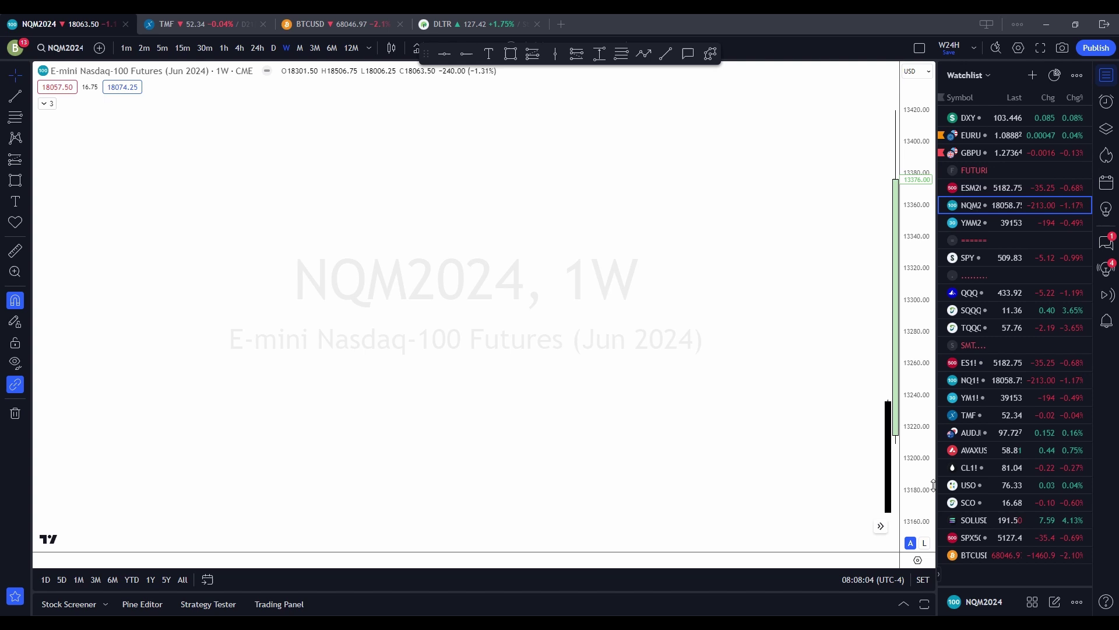
pyautogui.click(880, 527)
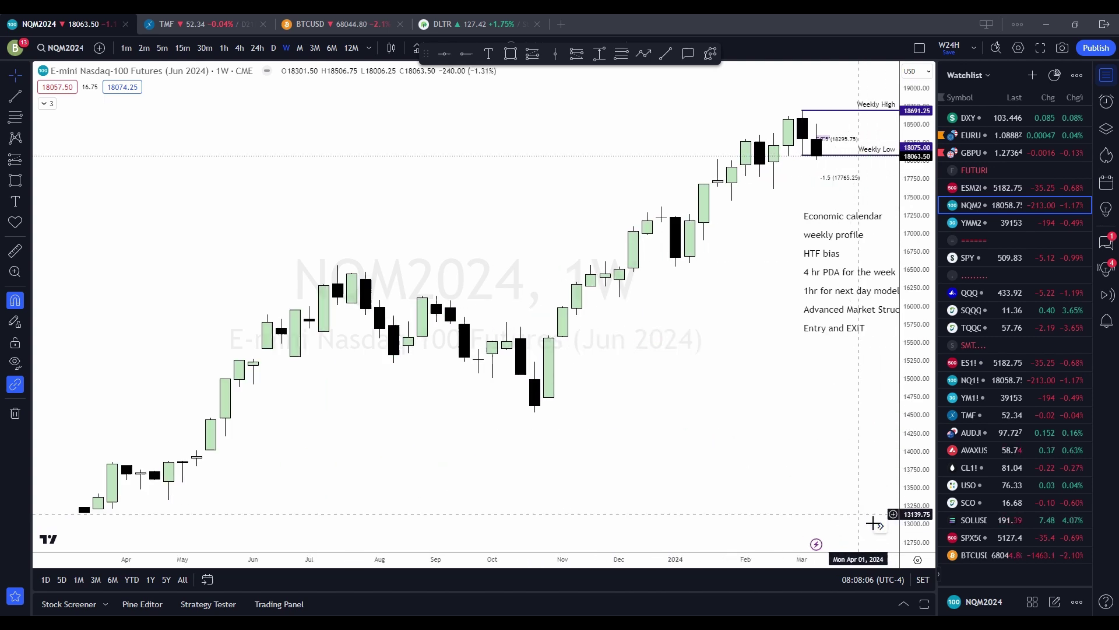
pyautogui.scroll(1, 739, 300)
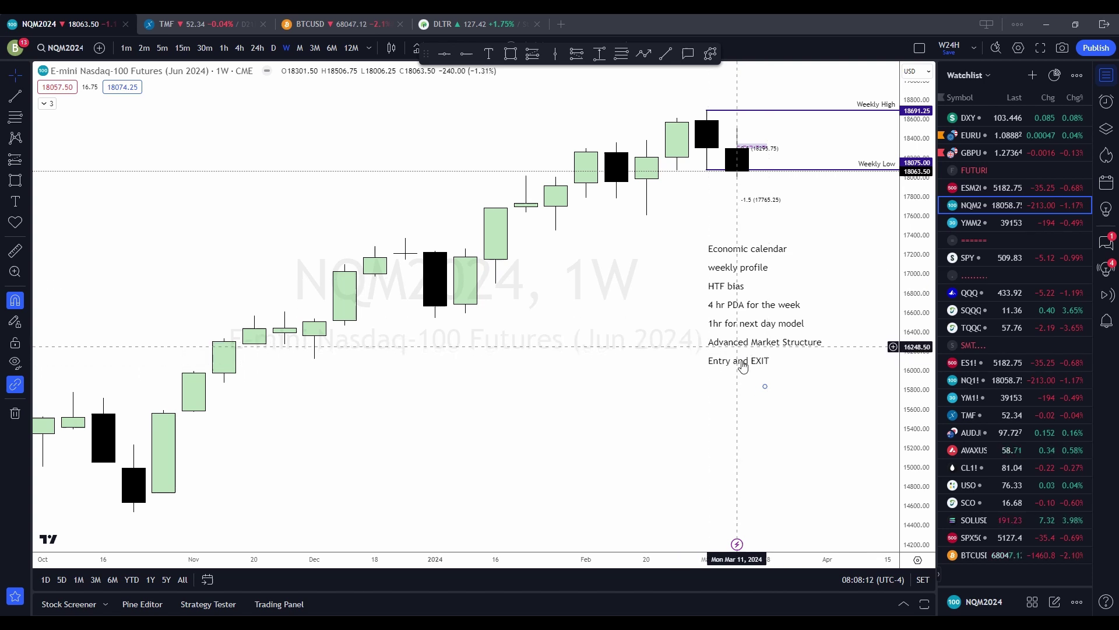
pyautogui.moveTo(724, 380); pyautogui.dragTo(600, 449)
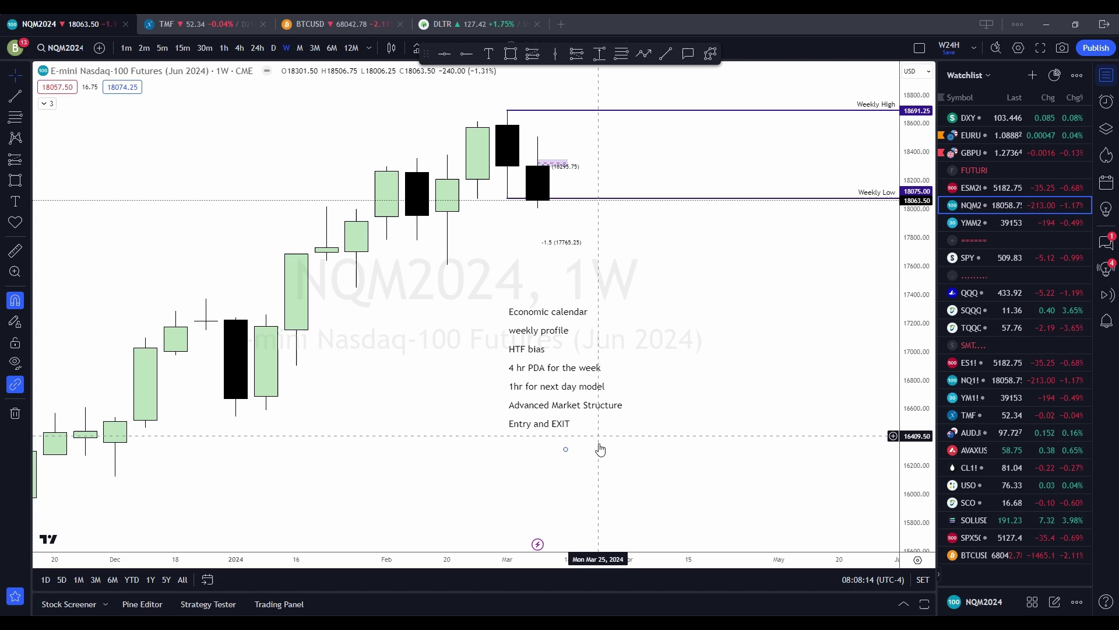
pyautogui.moveTo(680, 282); pyautogui.dragTo(818, 294)
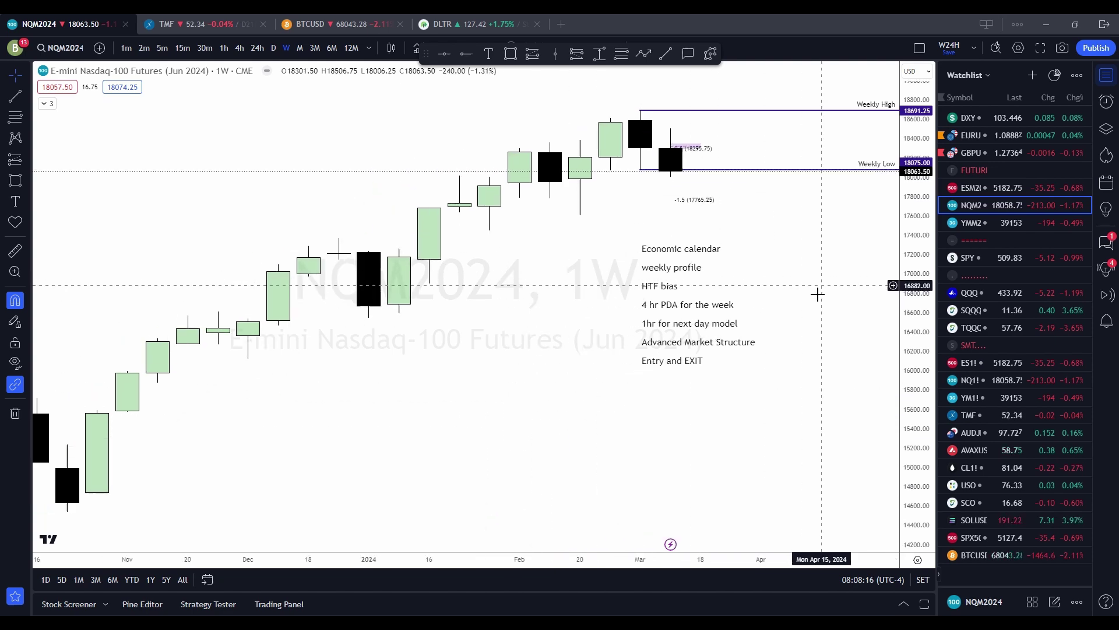
pyautogui.scroll(3, 818, 290)
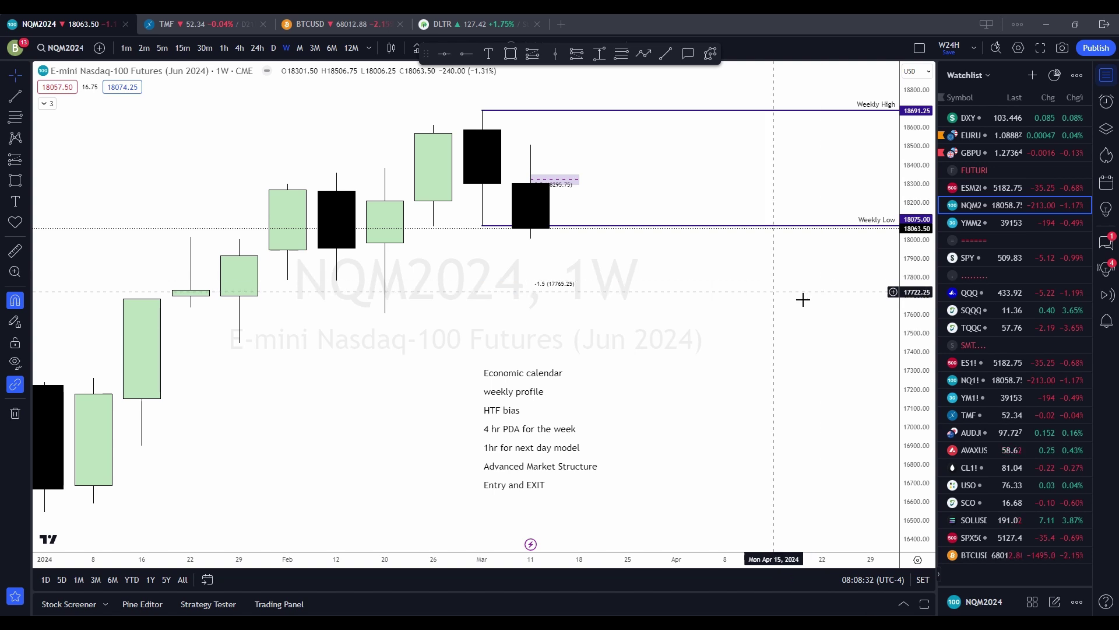
pyautogui.moveTo(523, 320); pyautogui.dragTo(718, 380)
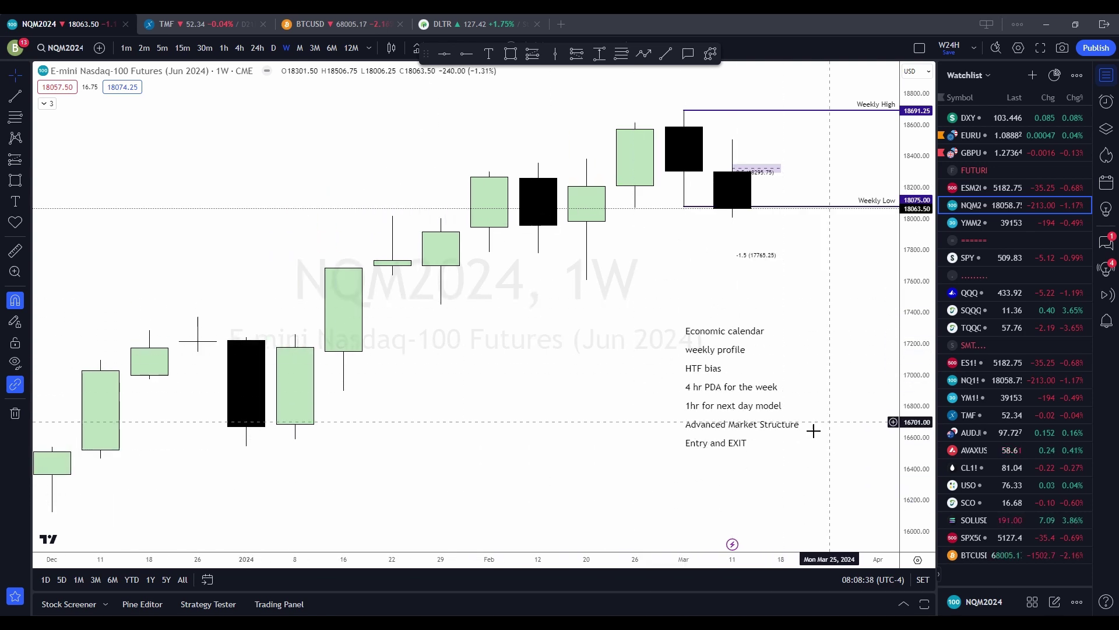
pyautogui.moveTo(812, 430); pyautogui.dragTo(665, 415)
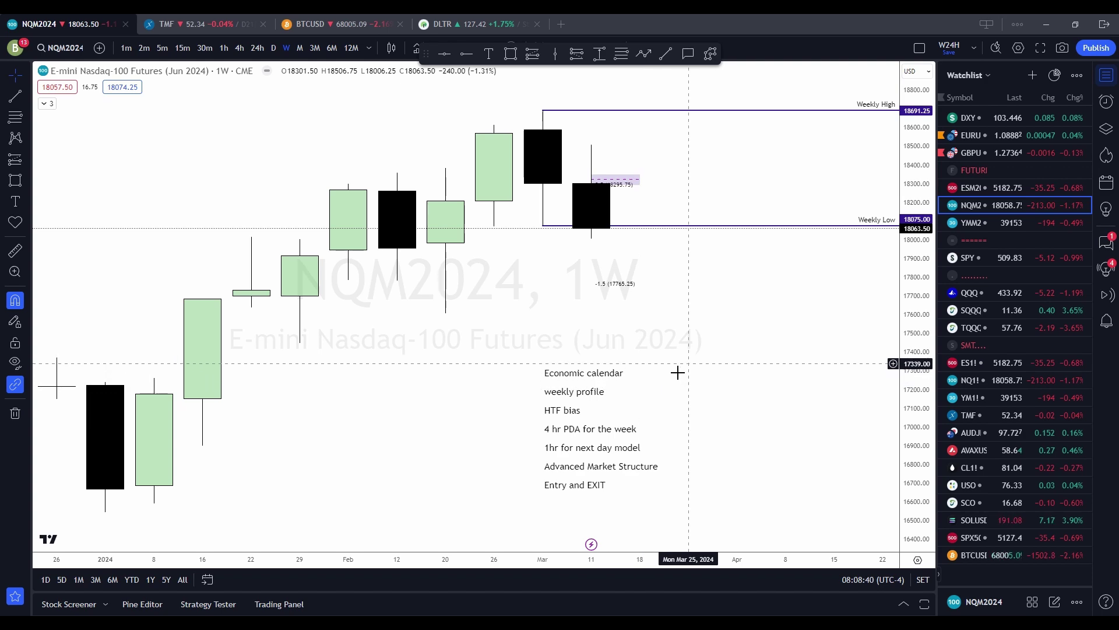